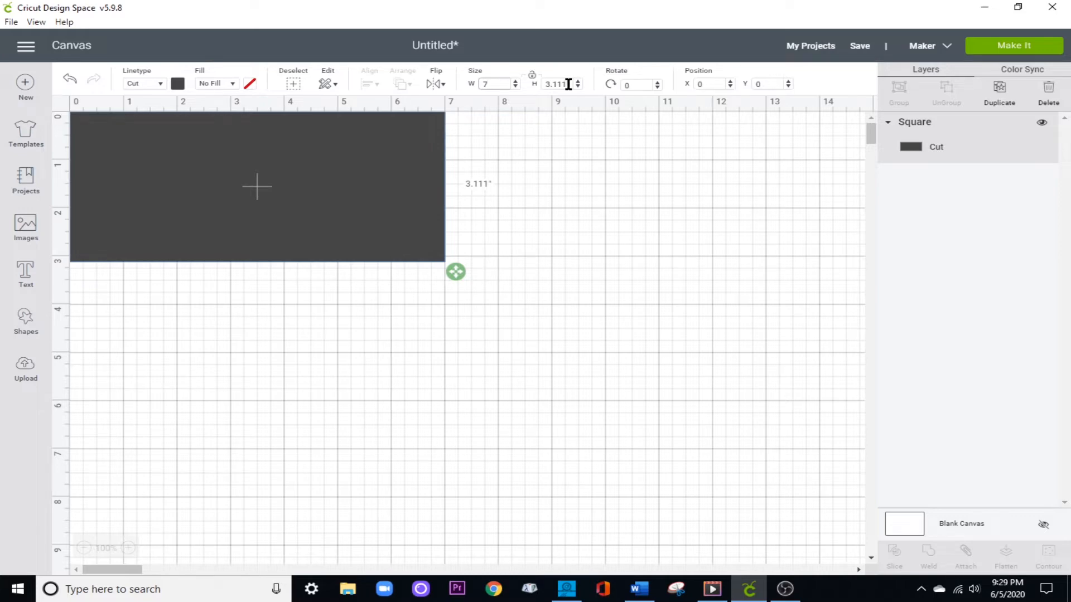
Set the square's height to 7.25 inches.
{"action": "left_click_drag", "start_coordinate": [567, 84], "coordinate": [542, 85]}
{"action": "type", "text": "7.25"}
{"action": "key", "text": "Return"}
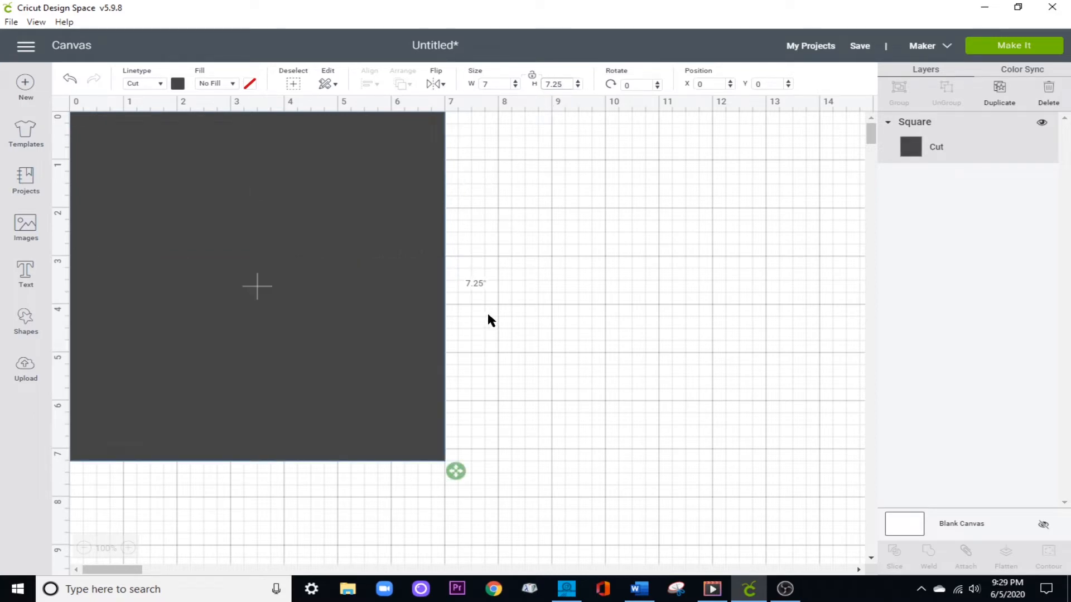
Duplicate the 7.25-inch-tall rectangle and place the copy beside it at X 8, Y 0.
{"action": "left_click", "coordinate": [998, 99]}
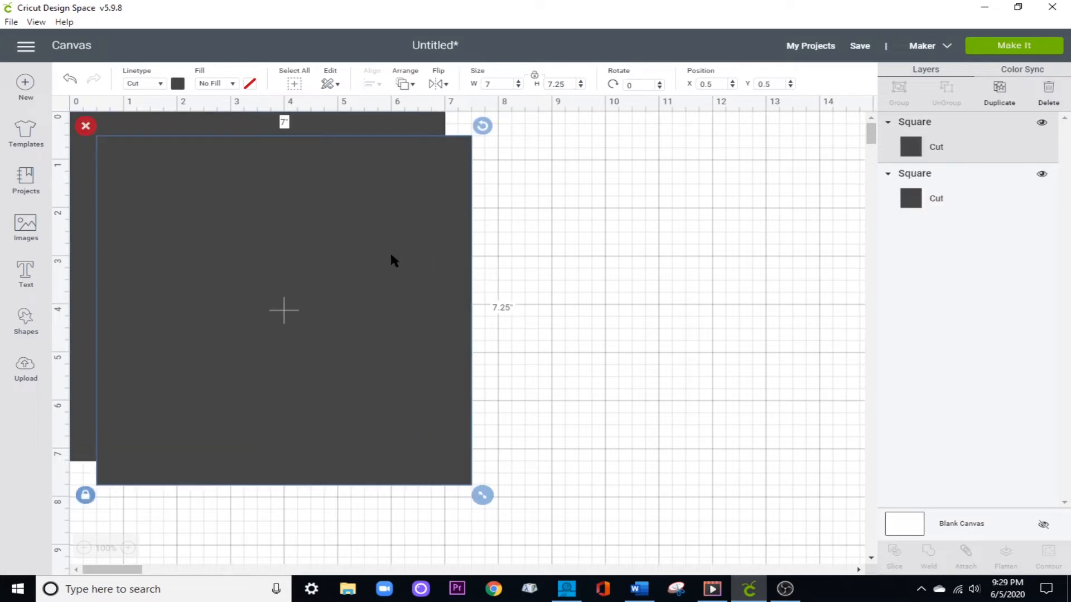
{"action": "left_click_drag", "start_coordinate": [390, 250], "coordinate": [691, 237]}
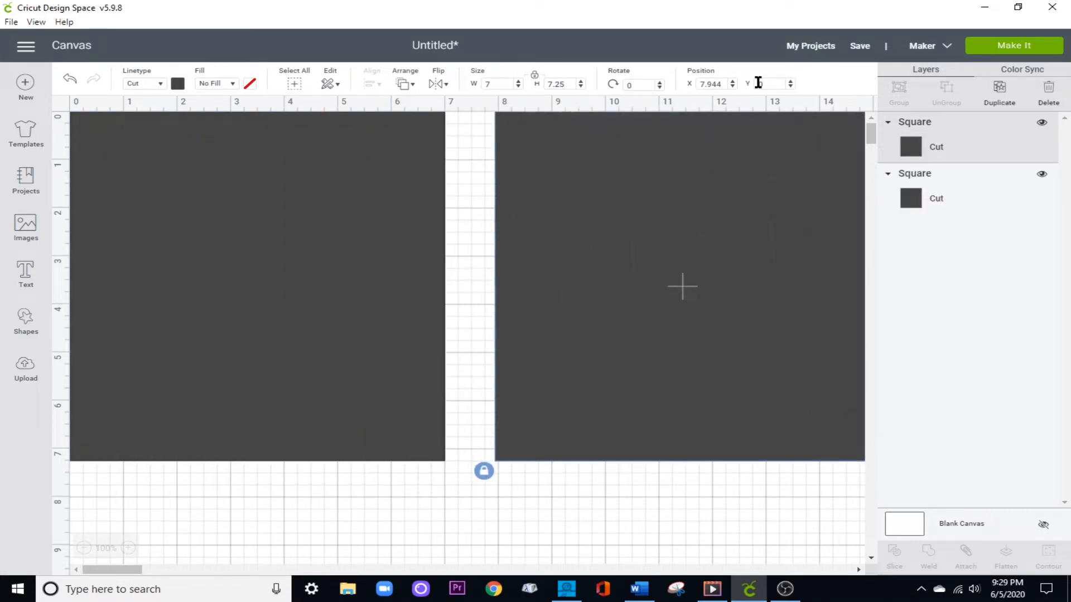
{"action": "double_click", "coordinate": [707, 83]}
{"action": "type", "text": "8"}
{"action": "key", "text": "Return"}
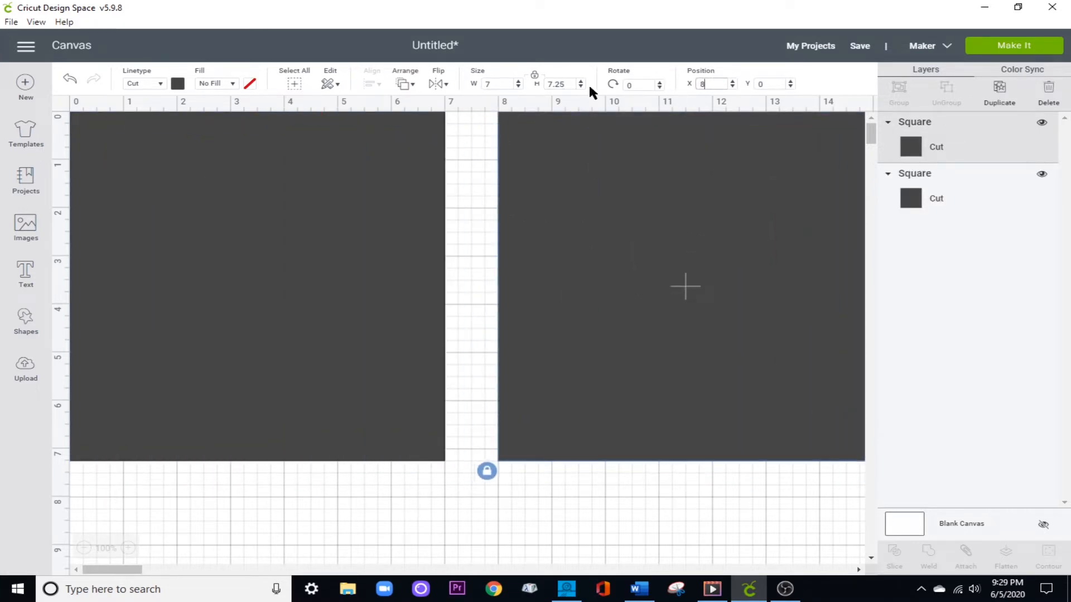
Unlock the copied rectangle's proportions and set its height to 10 inches.
{"action": "left_click", "coordinate": [535, 79]}
{"action": "double_click", "coordinate": [558, 84]}
{"action": "type", "text": "10"}
{"action": "key", "text": "Return"}
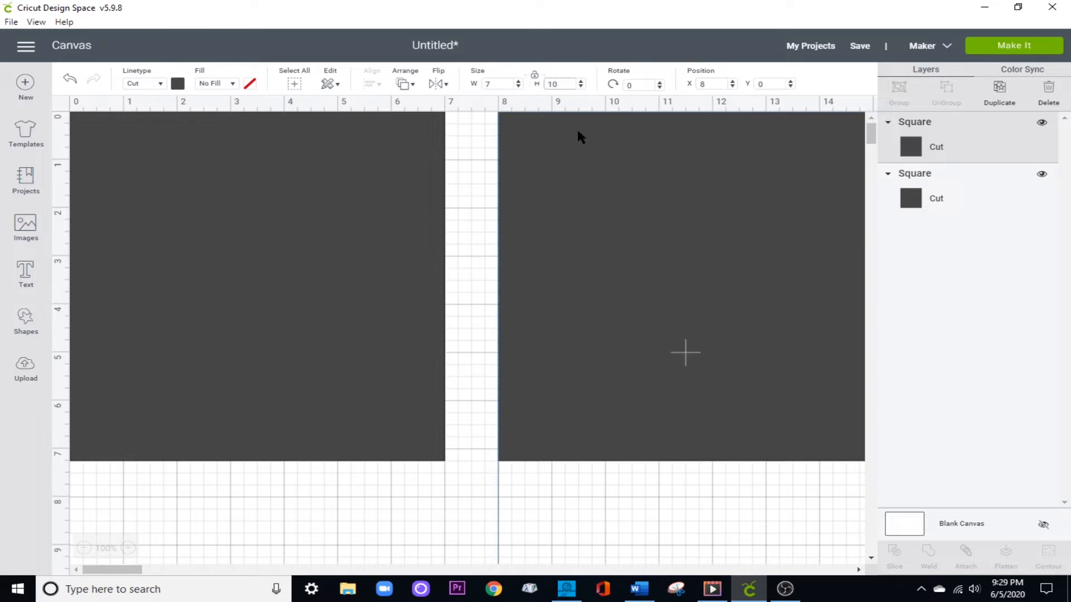
Duplicate the 7.25-inch-tall rectangle, unlock the copy's proportions, and reduce its height to .25 inch to form a thin strip.
{"action": "left_click", "coordinate": [357, 262]}
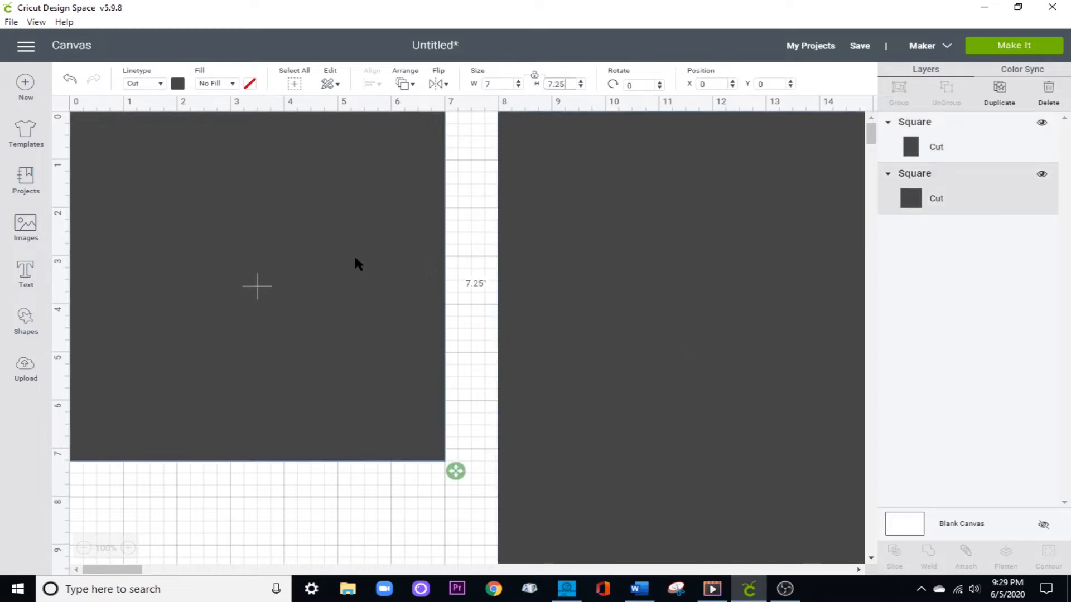
{"action": "left_click", "coordinate": [1002, 96]}
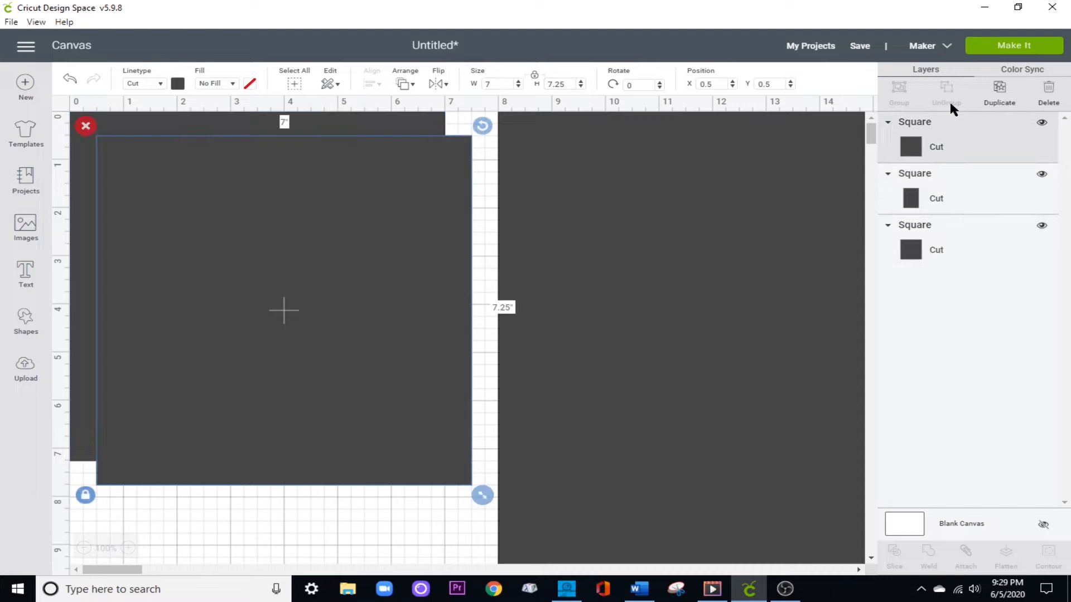
{"action": "left_click", "coordinate": [535, 77]}
{"action": "left_click", "coordinate": [557, 85]}
{"action": "key", "text": "BackSpace"}
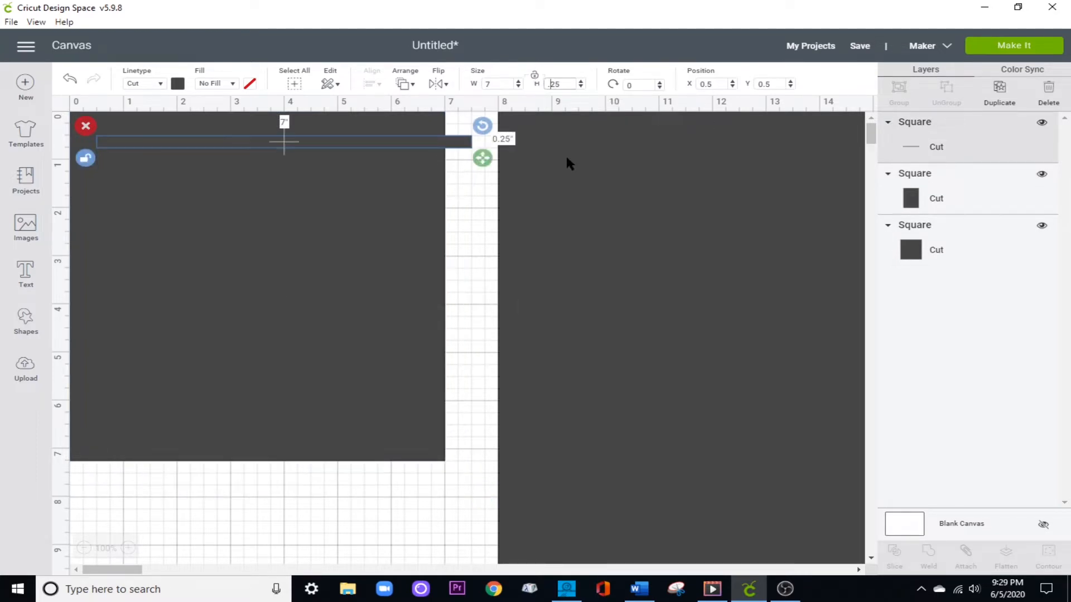
Position the thin strip below the first rectangle at X 0, Y 9.75.
{"action": "left_click_drag", "start_coordinate": [718, 85], "coordinate": [686, 90]}
{"action": "type", "text": "0"}
{"action": "left_click_drag", "start_coordinate": [772, 84], "coordinate": [756, 84]}
{"action": "type", "text": "9"}
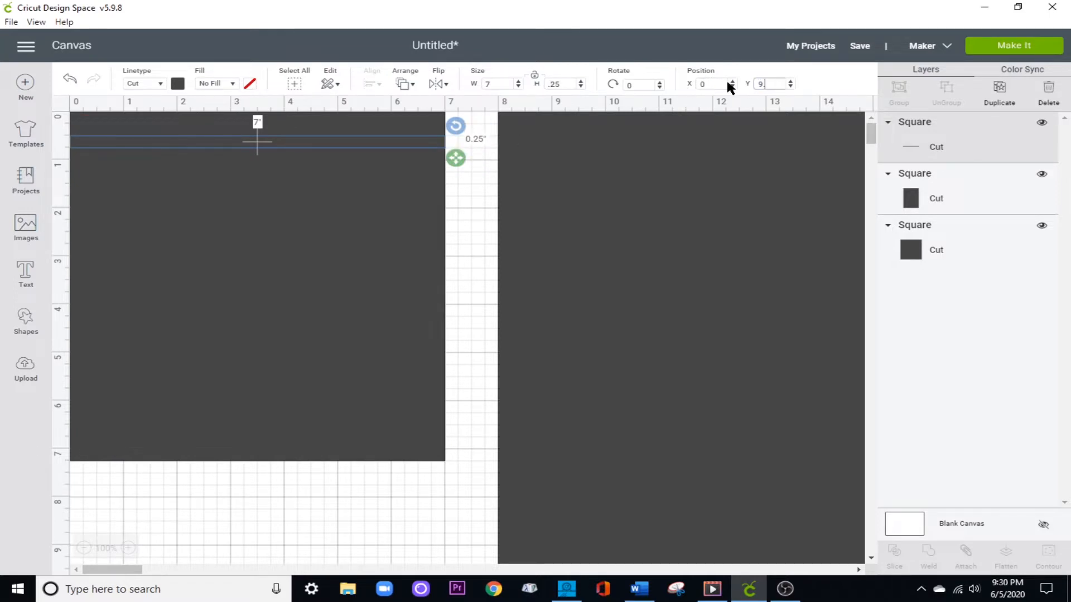
{"action": "type", "text": ".75"}
{"action": "key", "text": "Return"}
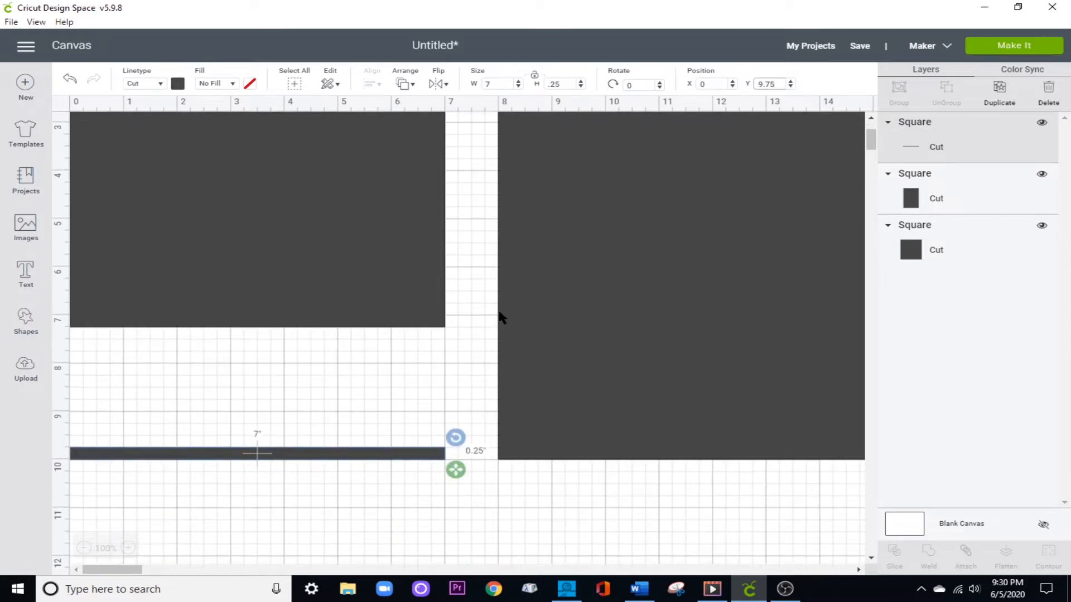
Add a score line, rotate it 90 degrees, and set its width to 7 inches.
{"action": "left_click", "coordinate": [33, 323]}
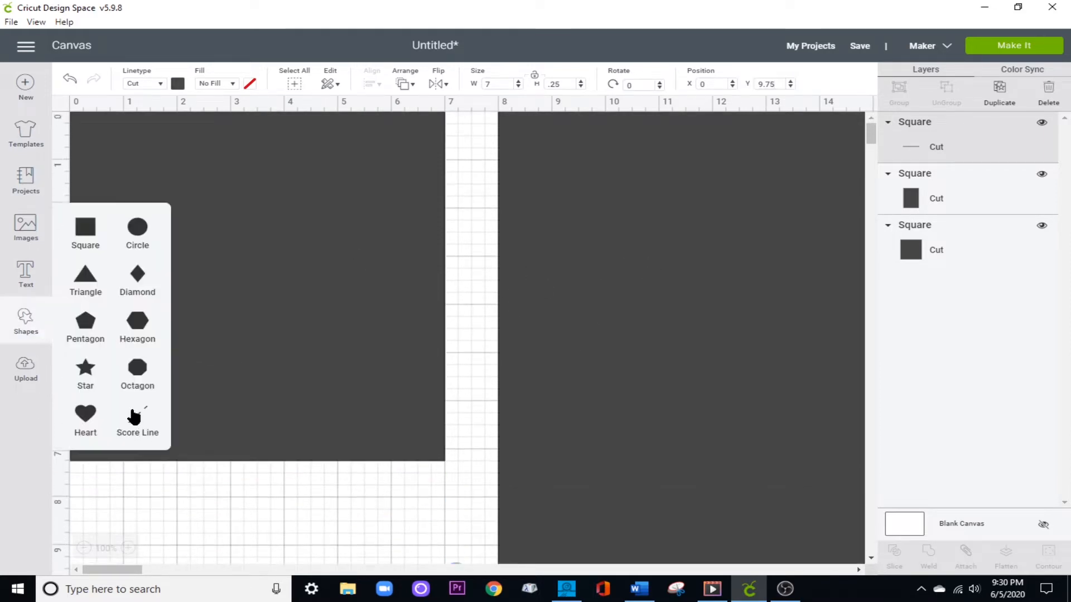
{"action": "left_click", "coordinate": [134, 417]}
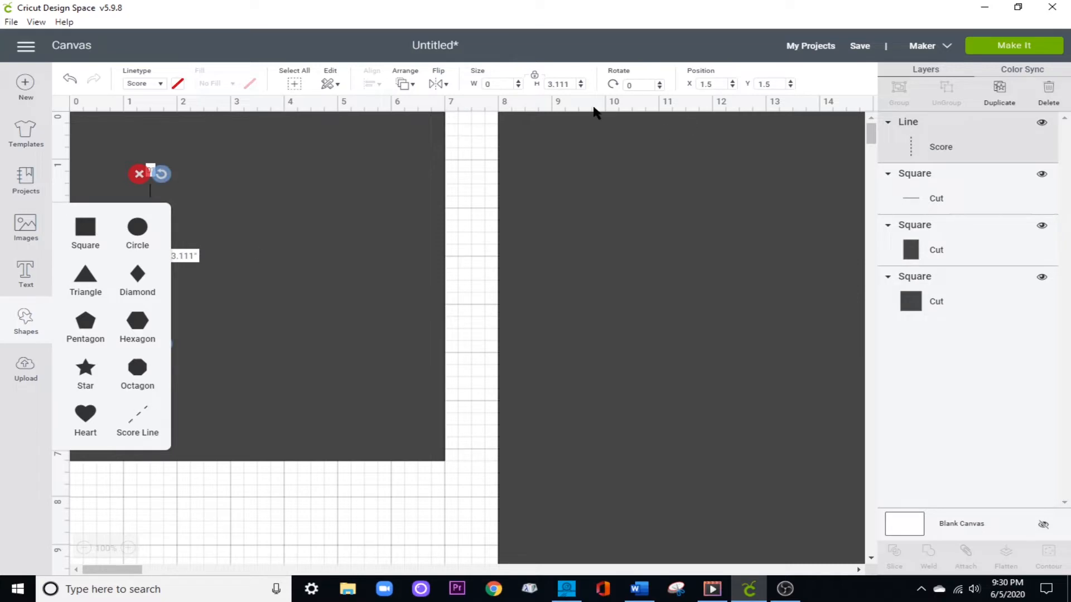
{"action": "left_click", "coordinate": [631, 85]}
{"action": "type", "text": "90"}
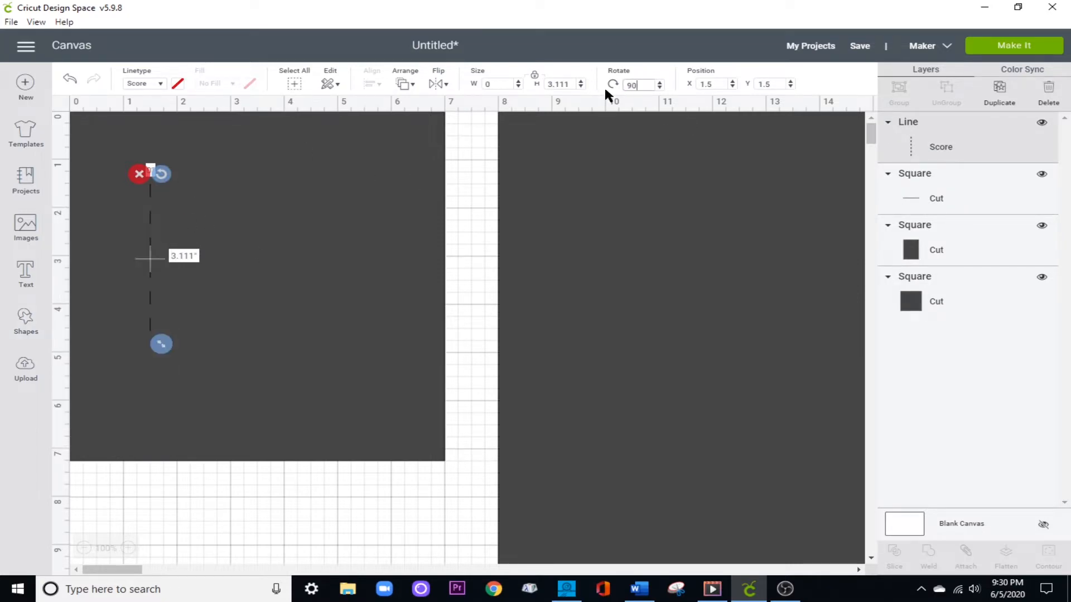
{"action": "key", "text": "Return"}
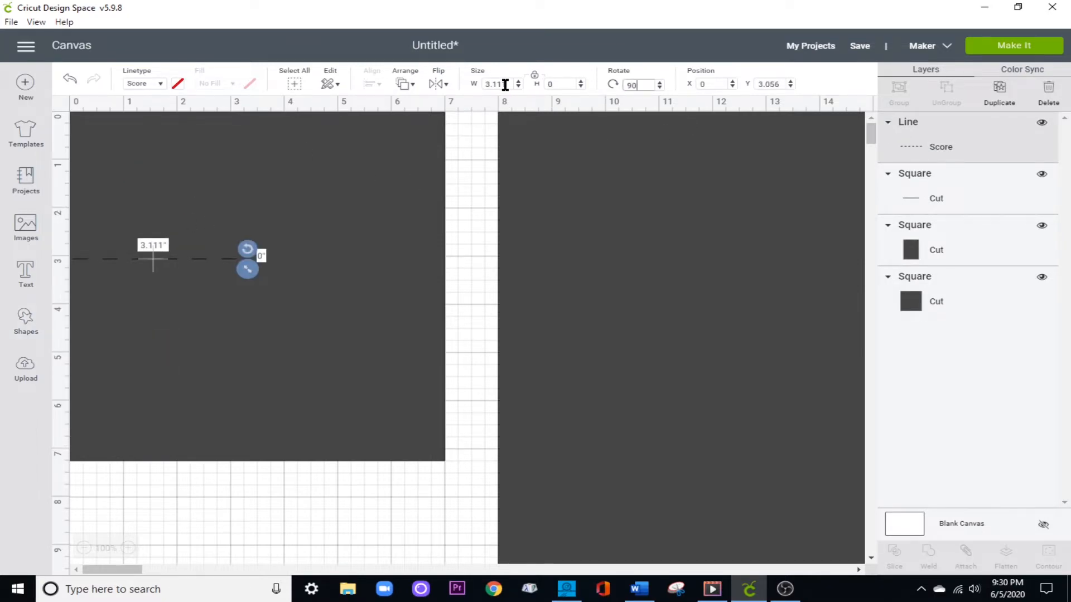
{"action": "left_click_drag", "start_coordinate": [504, 83], "coordinate": [459, 88]}
{"action": "type", "text": "7"}
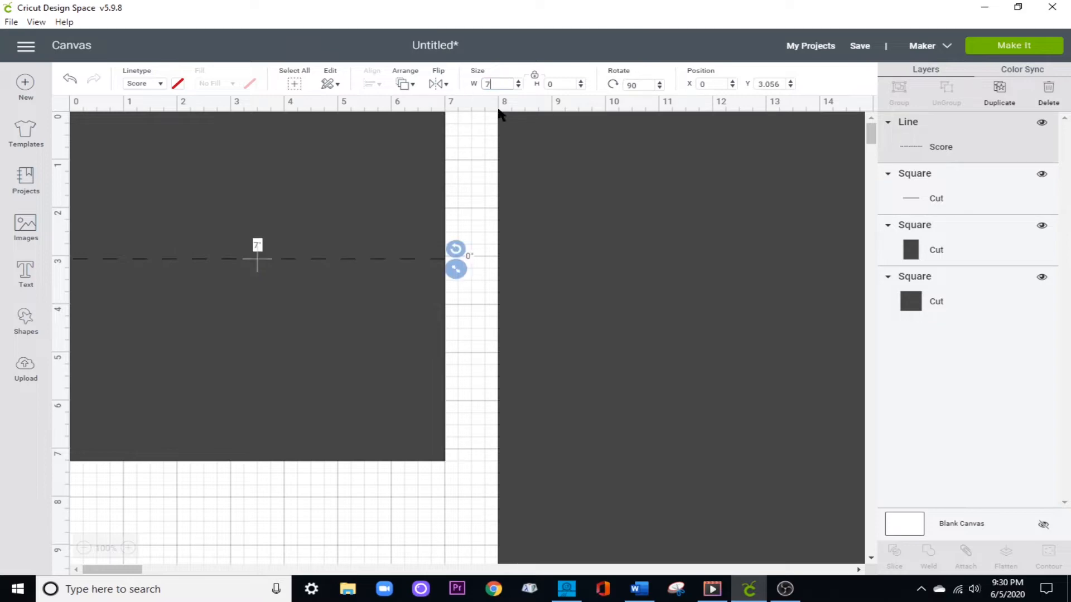
Position the score line across the 10-inch-tall rectangle at X 8, Y 5.
{"action": "left_click", "coordinate": [717, 84]}
{"action": "type", "text": "8"}
{"action": "left_click", "coordinate": [781, 83]}
{"action": "left_click_drag", "start_coordinate": [781, 84], "coordinate": [744, 79]}
{"action": "type", "text": "5"}
{"action": "key", "text": "Return"}
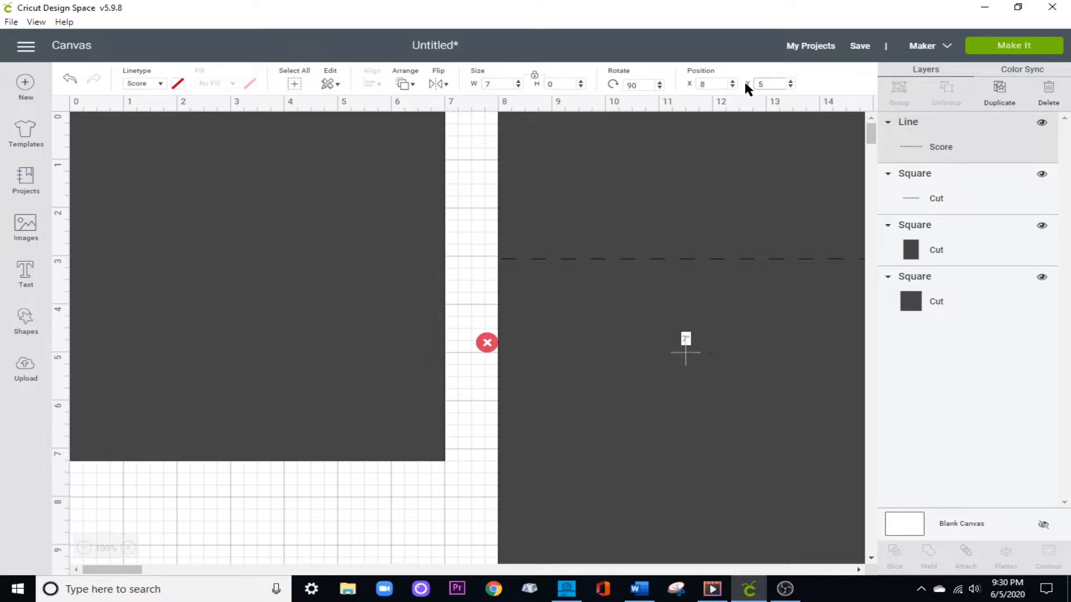
Duplicate the score line and position the copy across the 7.25-inch-tall rectangle at X 0, Y 5.
{"action": "left_click", "coordinate": [1000, 90]}
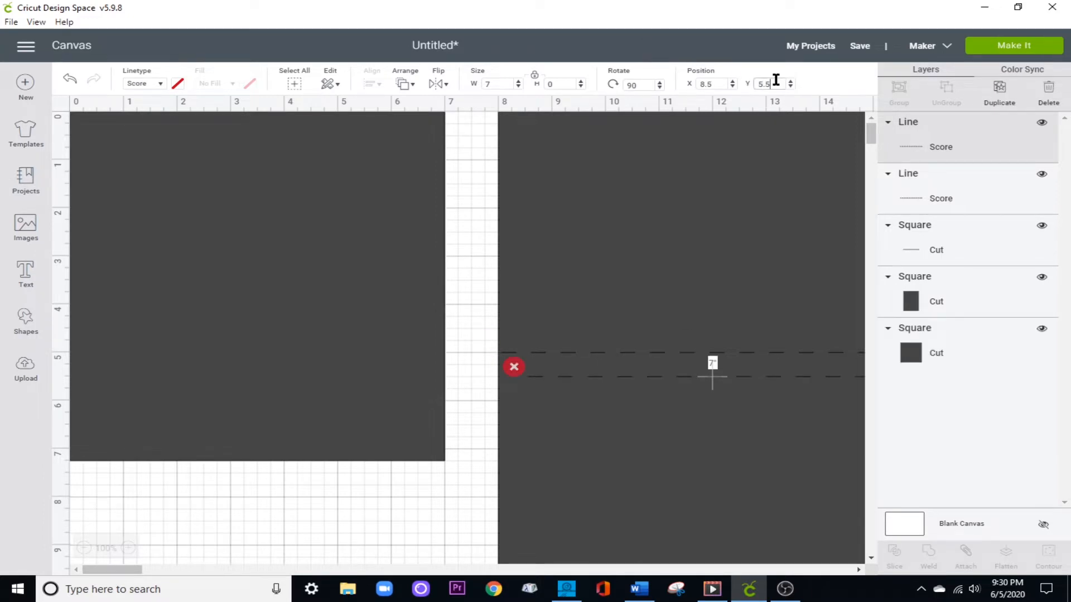
{"action": "left_click_drag", "start_coordinate": [776, 81], "coordinate": [686, 85]}
{"action": "type", "text": "5"}
{"action": "key", "text": "Return"}
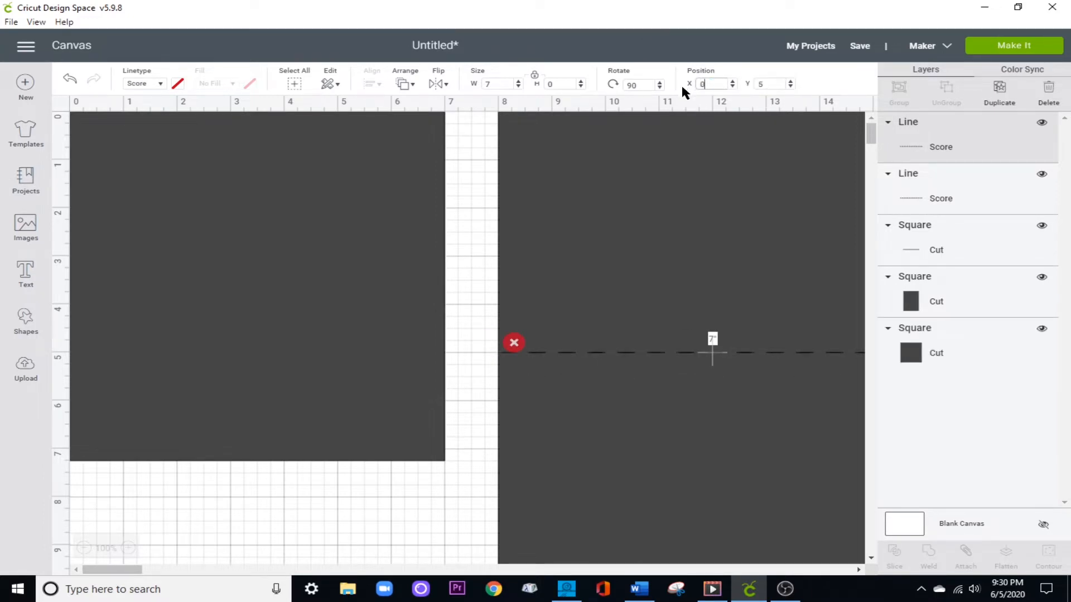
{"action": "key", "text": "Return"}
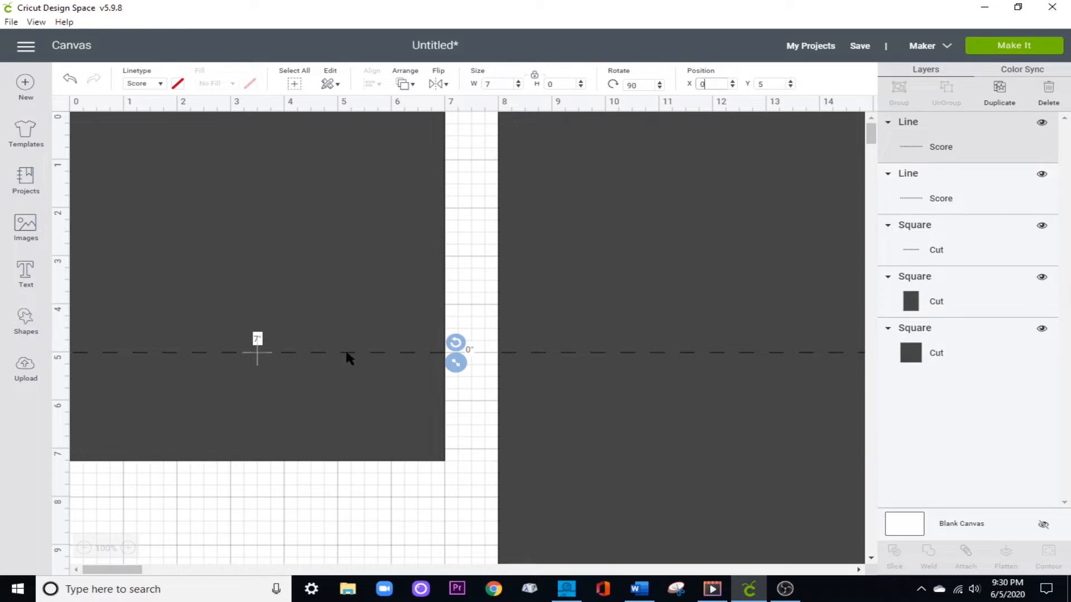
Attach the score line at X 8 to the 10-inch-tall rectangle and clear the selection.
{"action": "left_click_drag", "start_coordinate": [127, 570], "coordinate": [150, 570]}
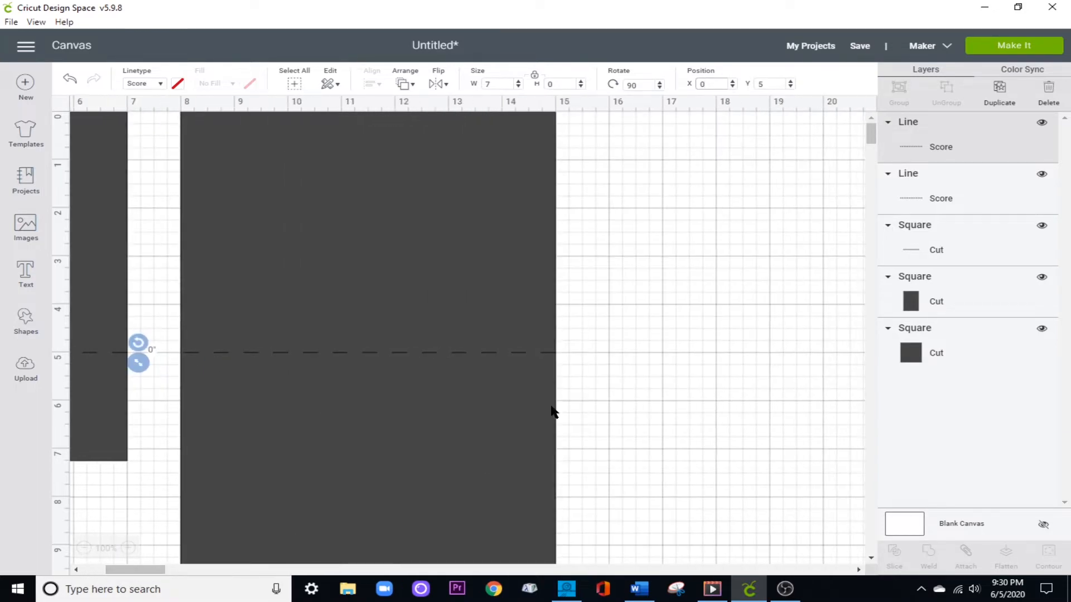
{"action": "left_click_drag", "start_coordinate": [641, 189], "coordinate": [539, 410]}
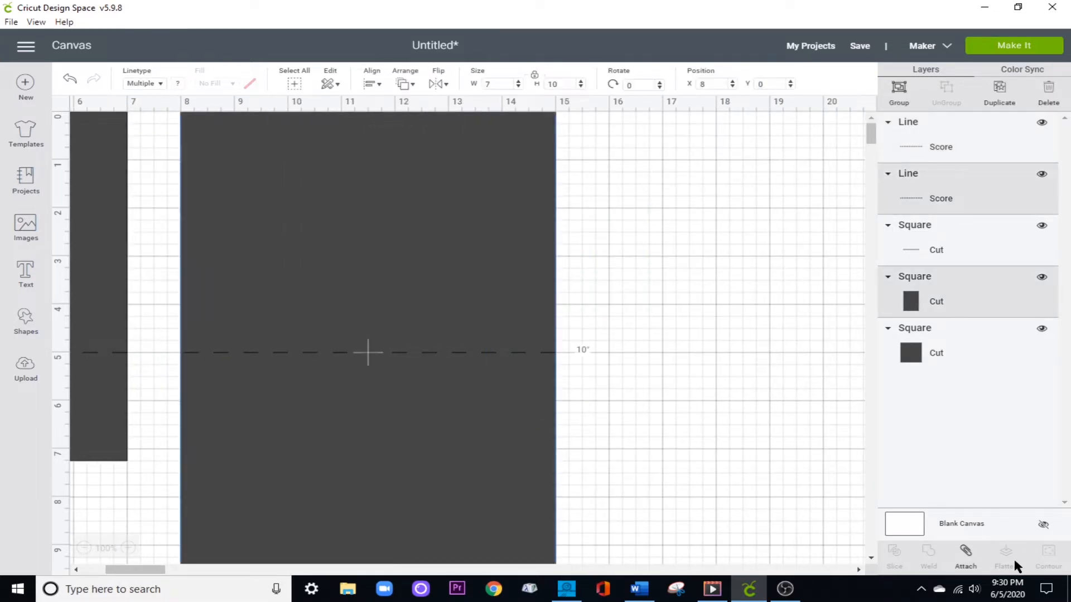
{"action": "left_click", "coordinate": [968, 554]}
{"action": "left_click_drag", "start_coordinate": [129, 569], "coordinate": [106, 569]}
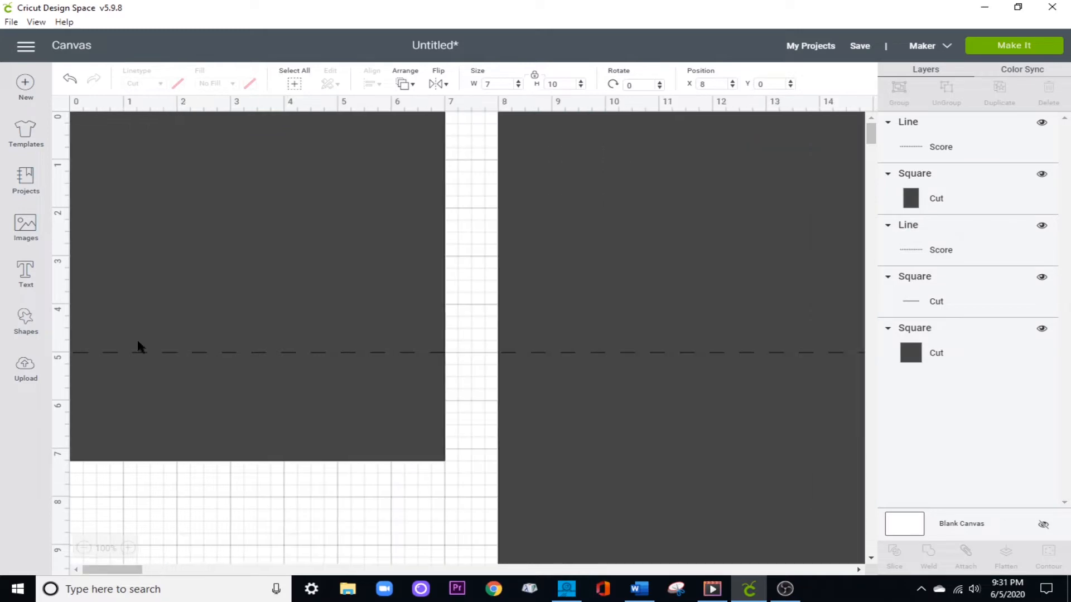
{"action": "scroll", "coordinate": [246, 398], "scroll_direction": "down", "scroll_amount": 3}
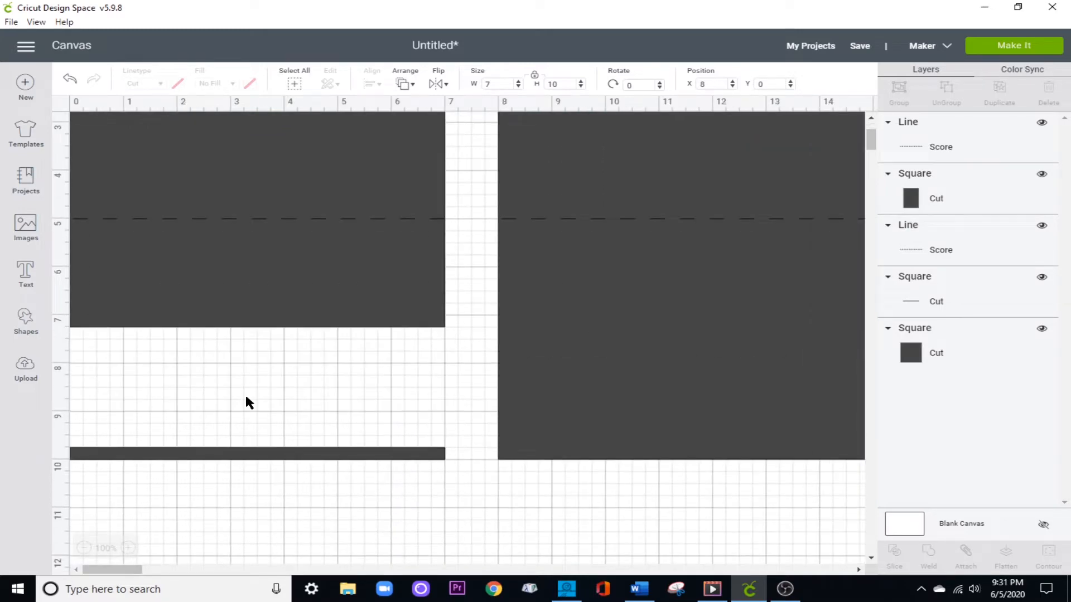
{"action": "left_click", "coordinate": [664, 218]}
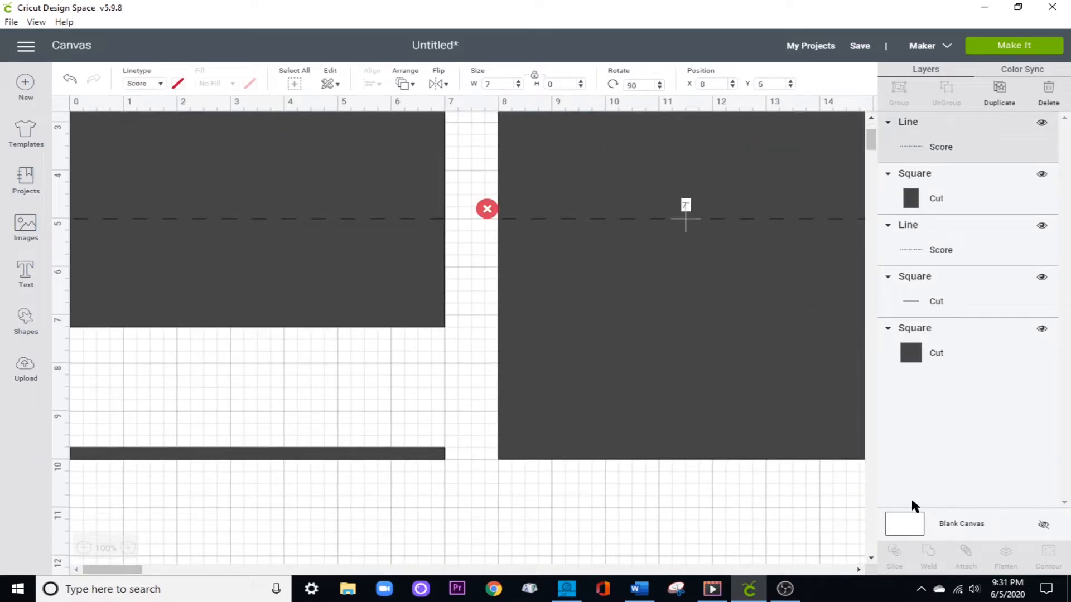
{"action": "left_click", "coordinate": [767, 281]}
{"action": "scroll", "coordinate": [154, 567], "scroll_direction": "up", "scroll_amount": 2}
{"action": "scroll", "coordinate": [153, 558], "scroll_direction": "down", "scroll_amount": 1}
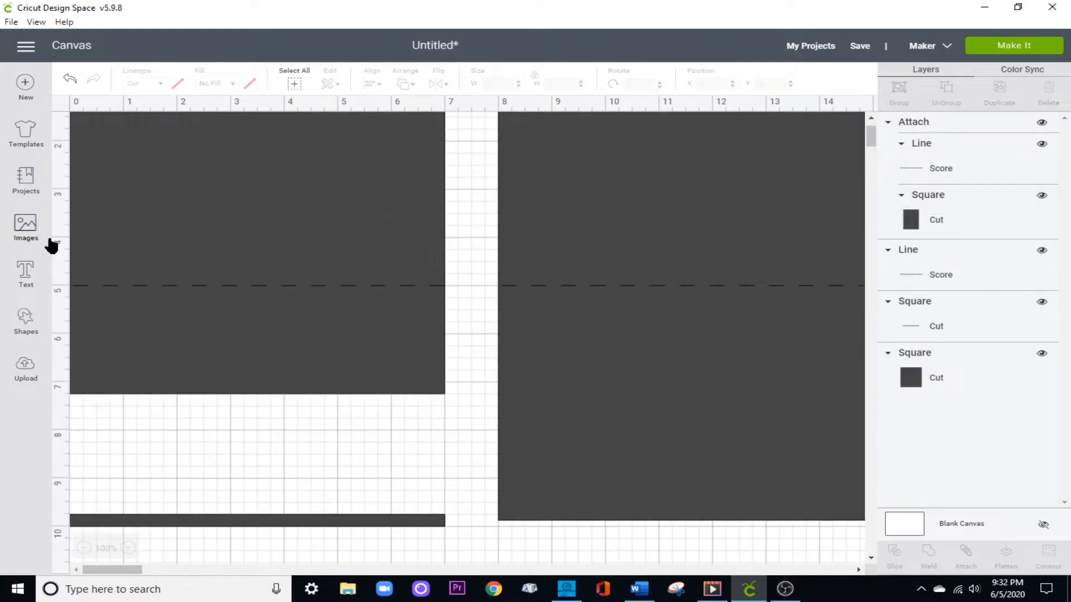
Search the image library's Image Sets category for "edge to edge".
{"action": "left_click", "coordinate": [27, 228]}
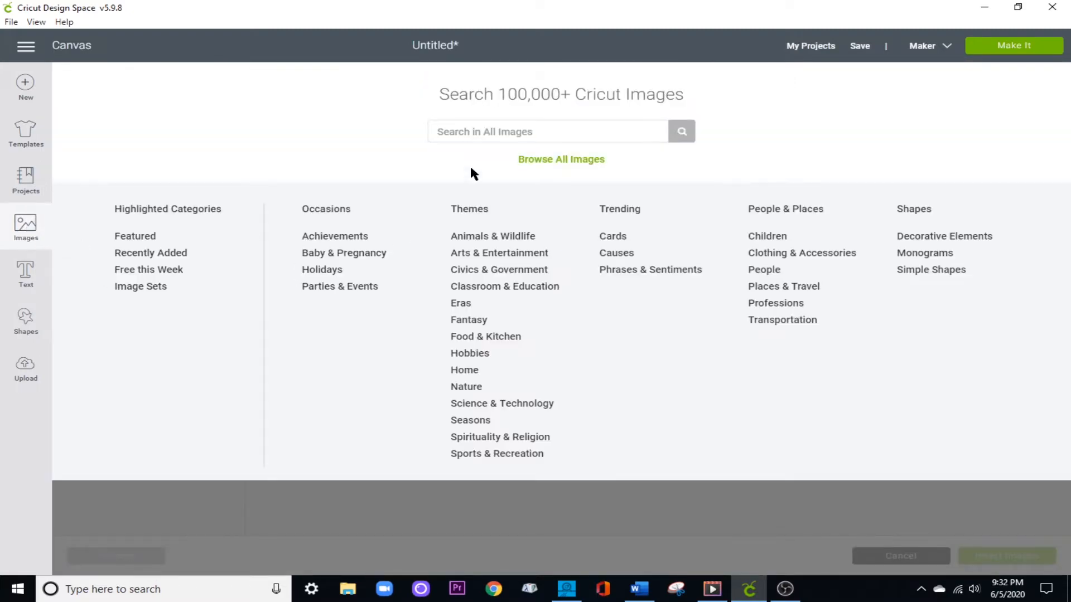
{"action": "left_click", "coordinate": [523, 126]}
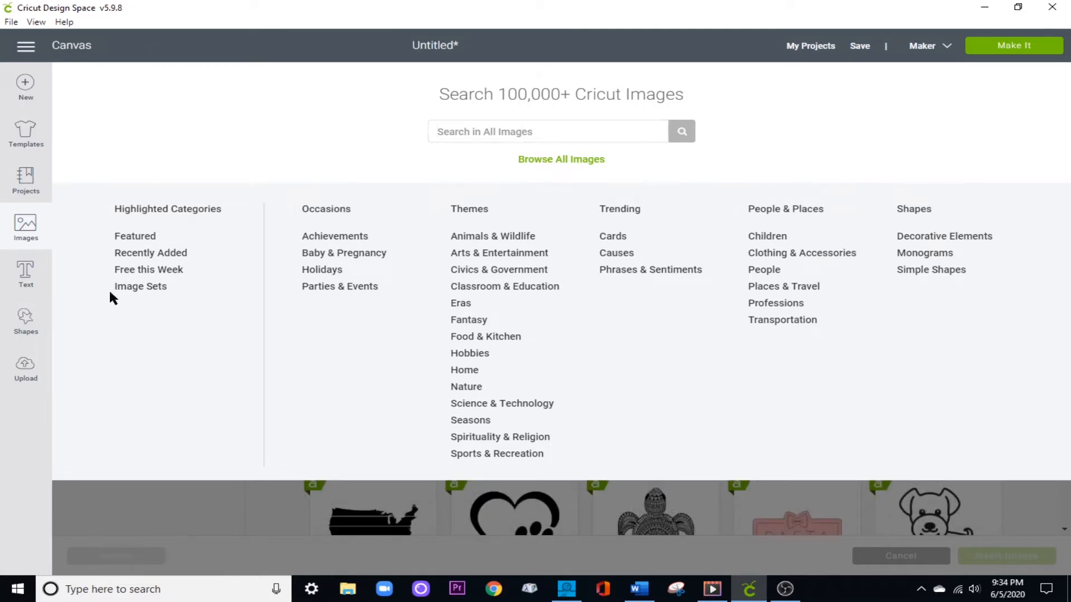
{"action": "left_click", "coordinate": [137, 286]}
{"action": "left_click", "coordinate": [421, 128]}
{"action": "type", "text": "edge to ed"}
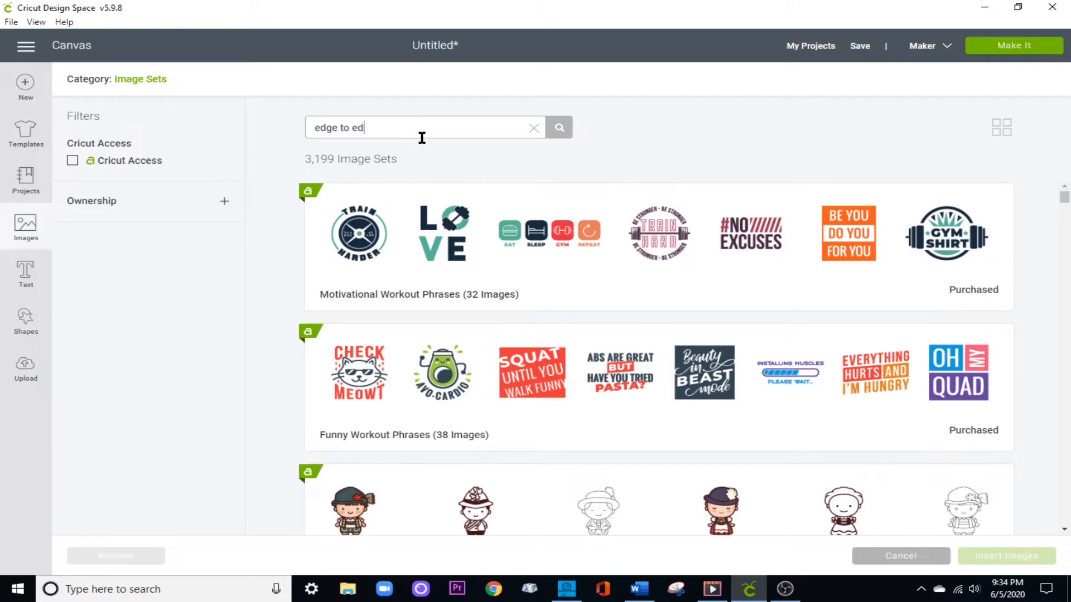
{"action": "type", "text": "ge"}
{"action": "key", "text": "Return"}
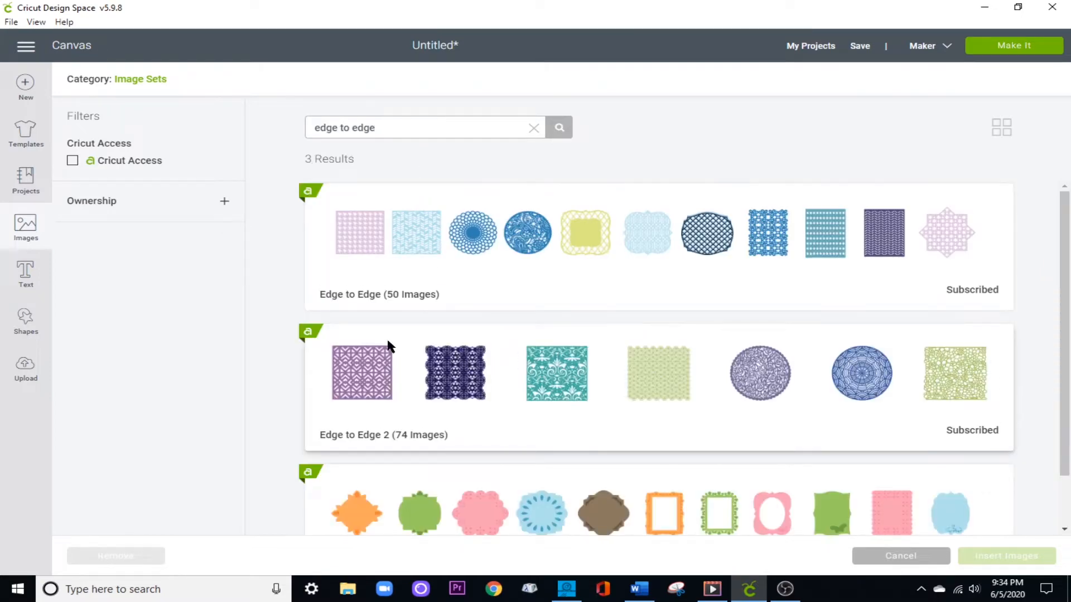
Insert the blue star-lattice square pattern from the Edge to Edge 2 image set onto the canvas.
{"action": "left_click", "coordinate": [401, 357]}
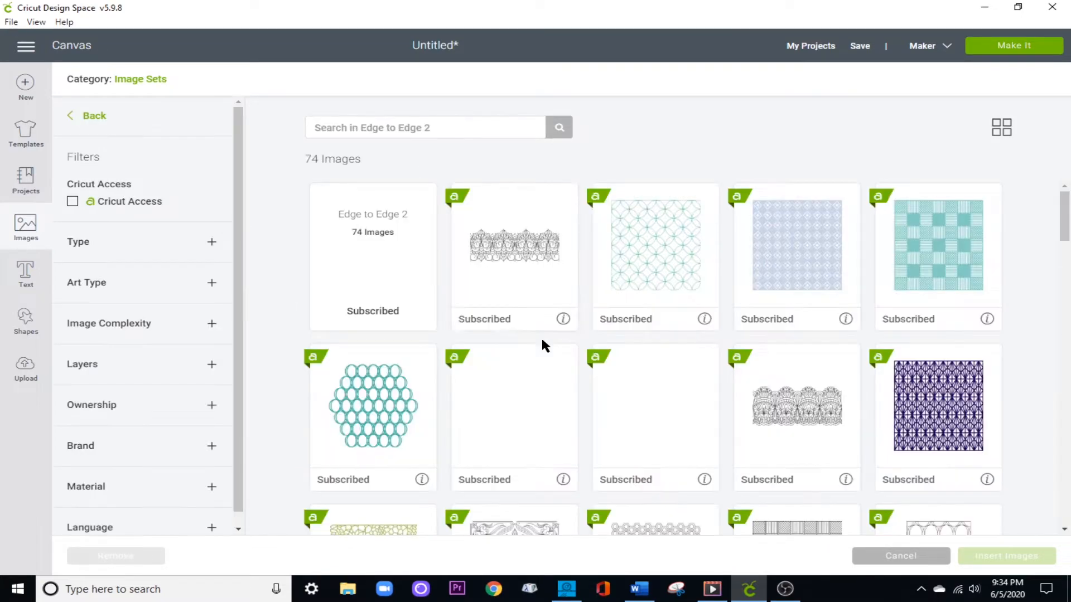
{"action": "scroll", "coordinate": [683, 279], "scroll_direction": "down", "scroll_amount": 5}
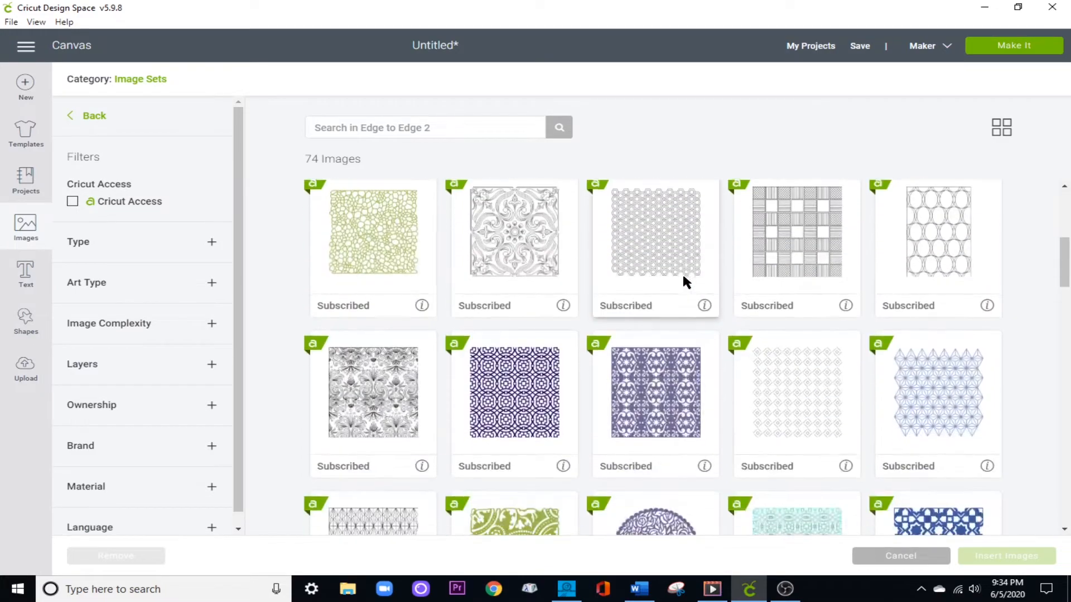
{"action": "scroll", "coordinate": [685, 281], "scroll_direction": "down", "scroll_amount": 2}
{"action": "scroll", "coordinate": [685, 282], "scroll_direction": "down", "scroll_amount": 4}
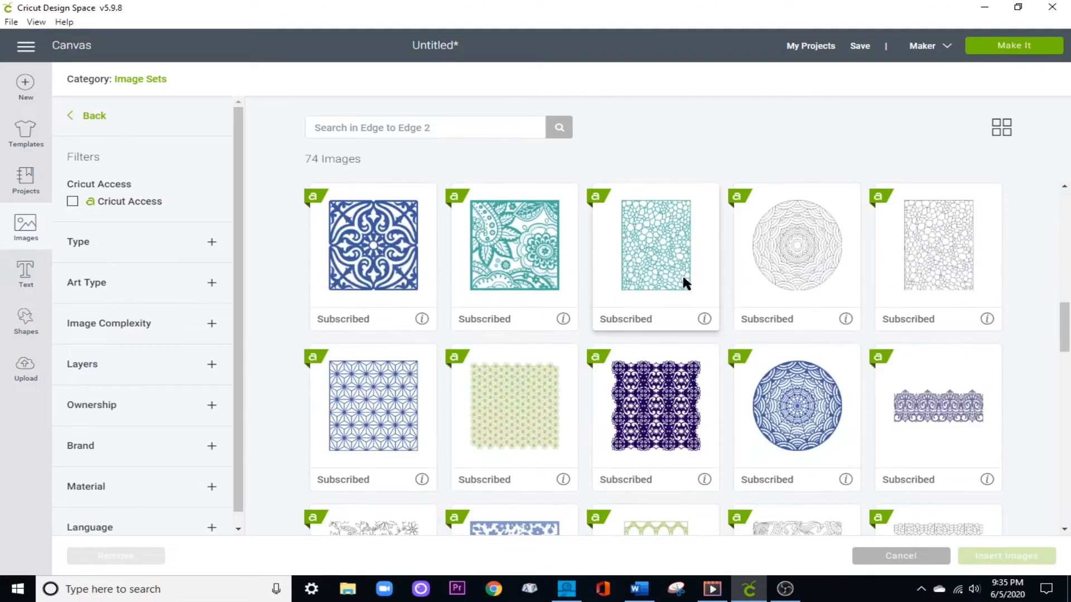
{"action": "left_click", "coordinate": [383, 411]}
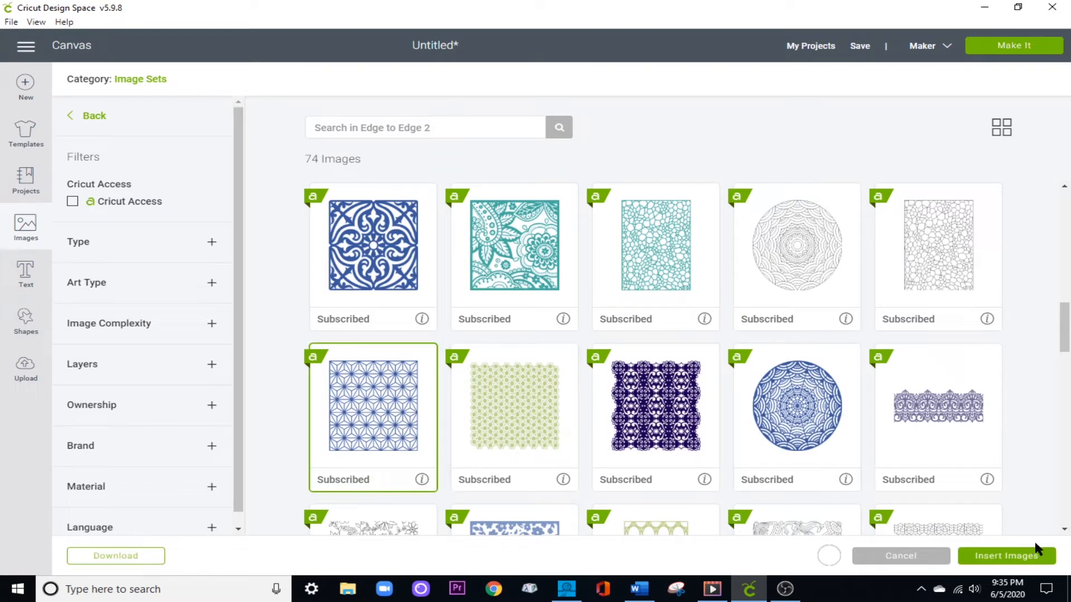
{"action": "left_click", "coordinate": [1025, 557]}
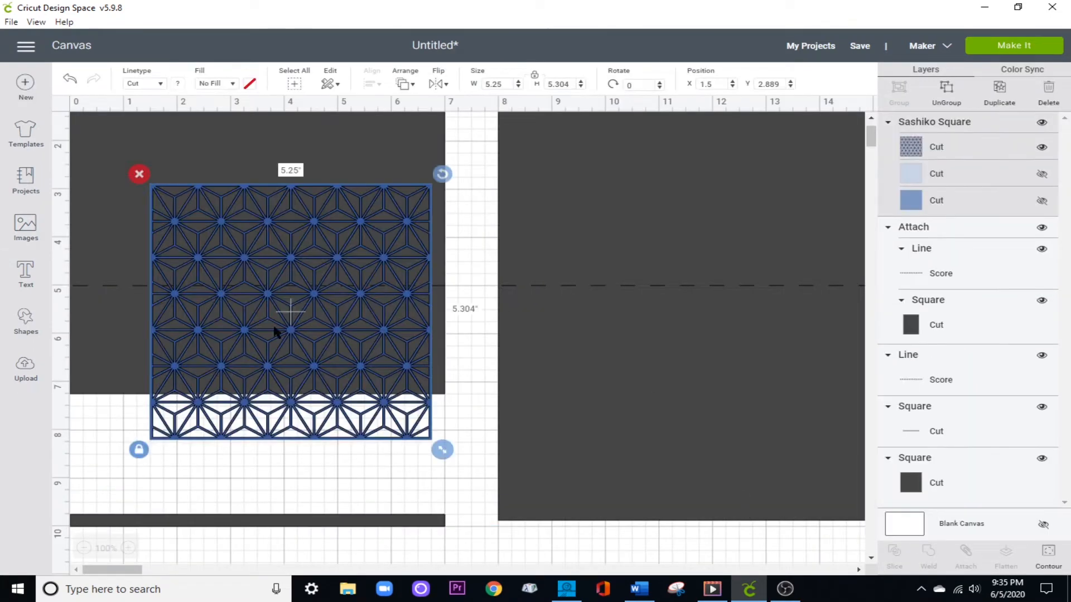
Set the inserted star-lattice pattern's width to 7 inches with its proportions locked.
{"action": "left_click", "coordinate": [506, 85]}
{"action": "type", "text": "7"}
{"action": "scroll", "coordinate": [378, 298], "scroll_direction": "down", "scroll_amount": 3}
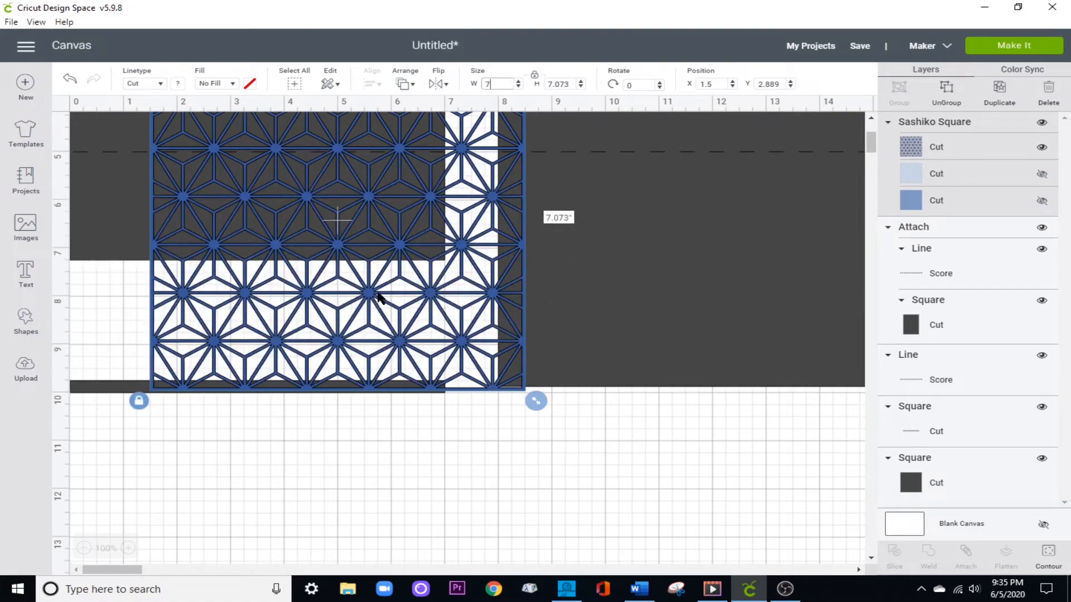
Move the star-lattice pattern to the empty canvas area below the dark rectangles.
{"action": "scroll", "coordinate": [381, 286], "scroll_direction": "down", "scroll_amount": 3}
{"action": "scroll", "coordinate": [390, 251], "scroll_direction": "up", "scroll_amount": 1}
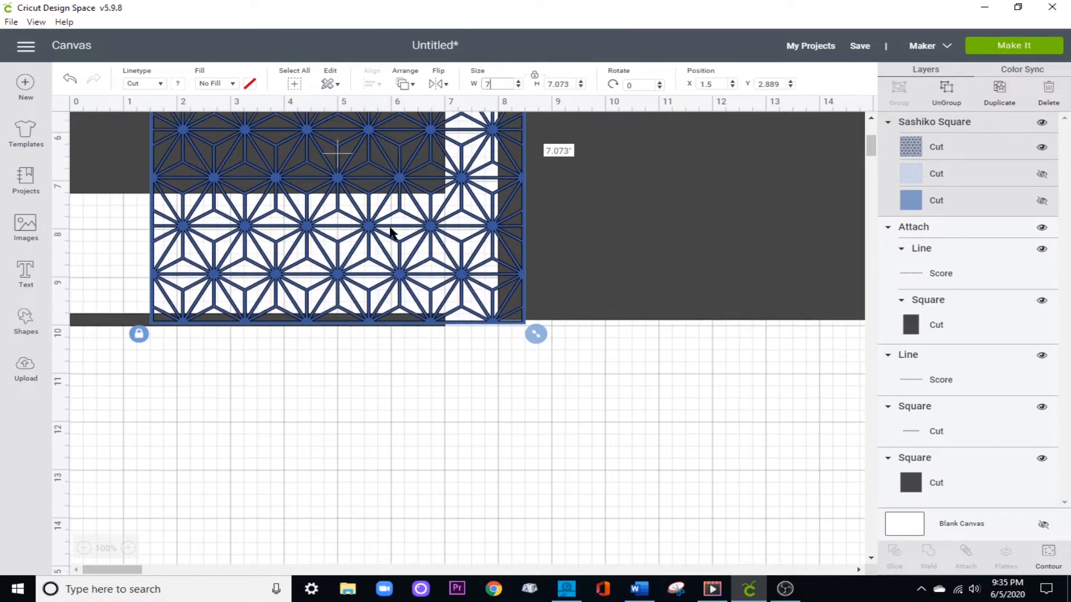
{"action": "left_click_drag", "start_coordinate": [393, 233], "coordinate": [340, 426]}
{"action": "scroll", "coordinate": [318, 346], "scroll_direction": "down", "scroll_amount": 4}
{"action": "left_click_drag", "start_coordinate": [308, 283], "coordinate": [287, 449]}
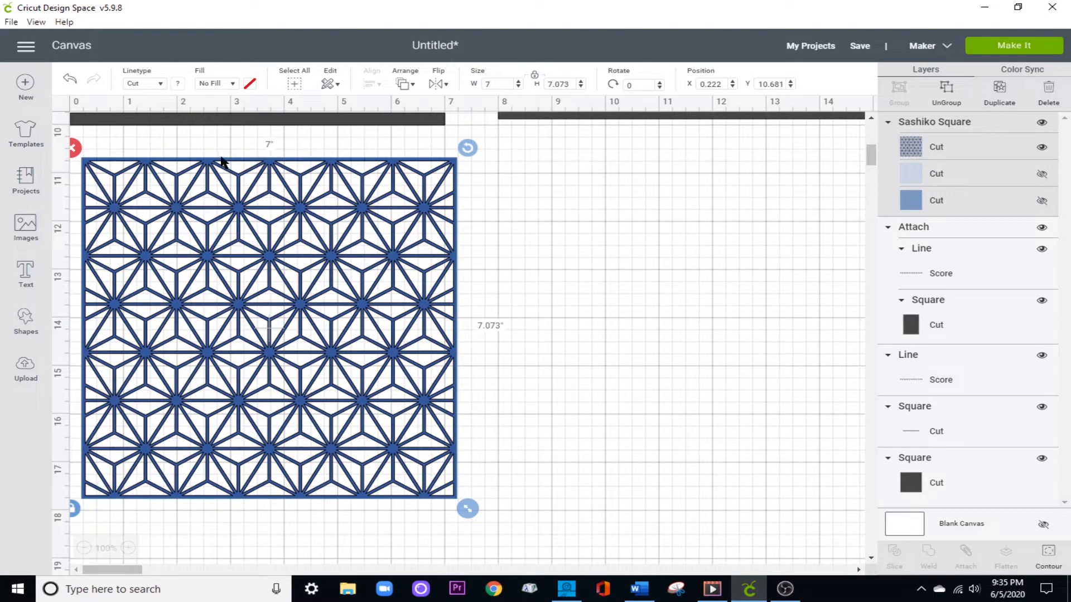
Insert a square and, with its proportions unlocked, set it to 7 inches wide by 2.5 inches high.
{"action": "scroll", "coordinate": [242, 159], "scroll_direction": "up", "scroll_amount": 4}
{"action": "scroll", "coordinate": [242, 160], "scroll_direction": "down", "scroll_amount": 4}
{"action": "left_click", "coordinate": [24, 320]}
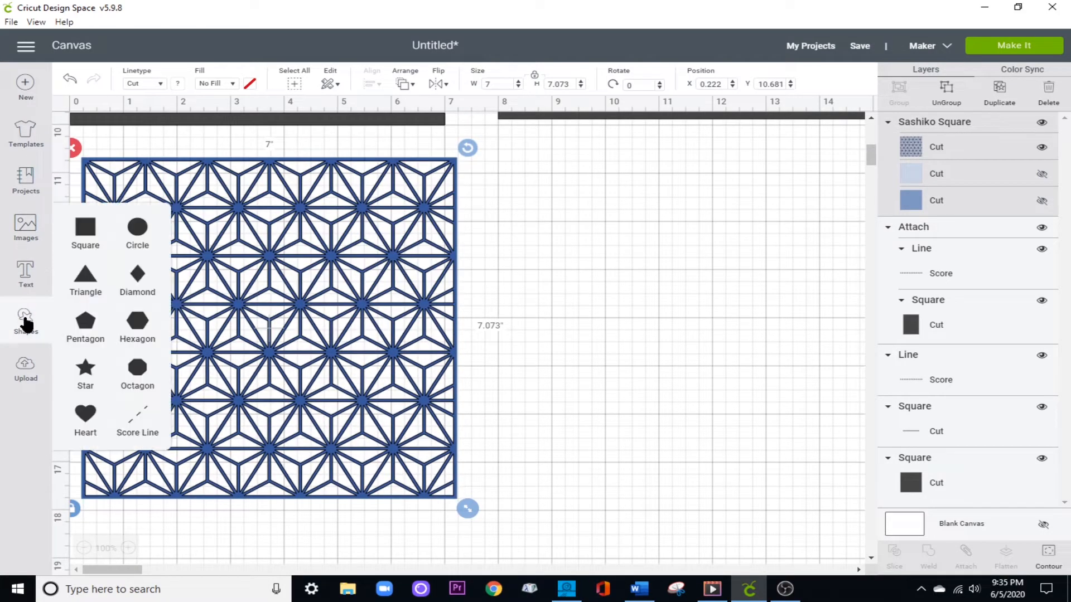
{"action": "left_click", "coordinate": [84, 240]}
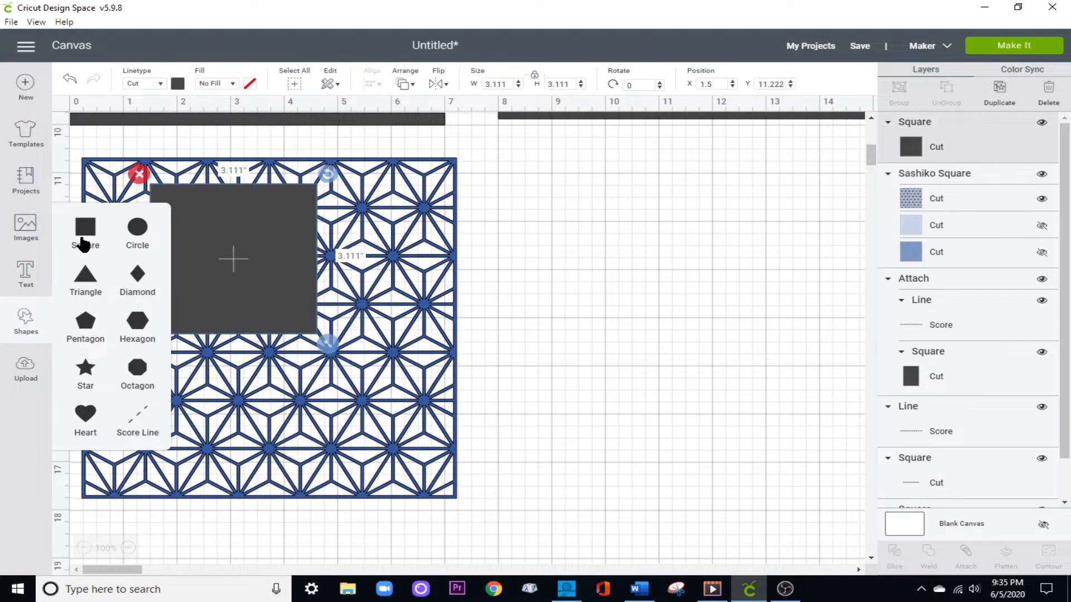
{"action": "left_click", "coordinate": [534, 75]}
{"action": "double_click", "coordinate": [498, 84]}
{"action": "type", "text": "7"}
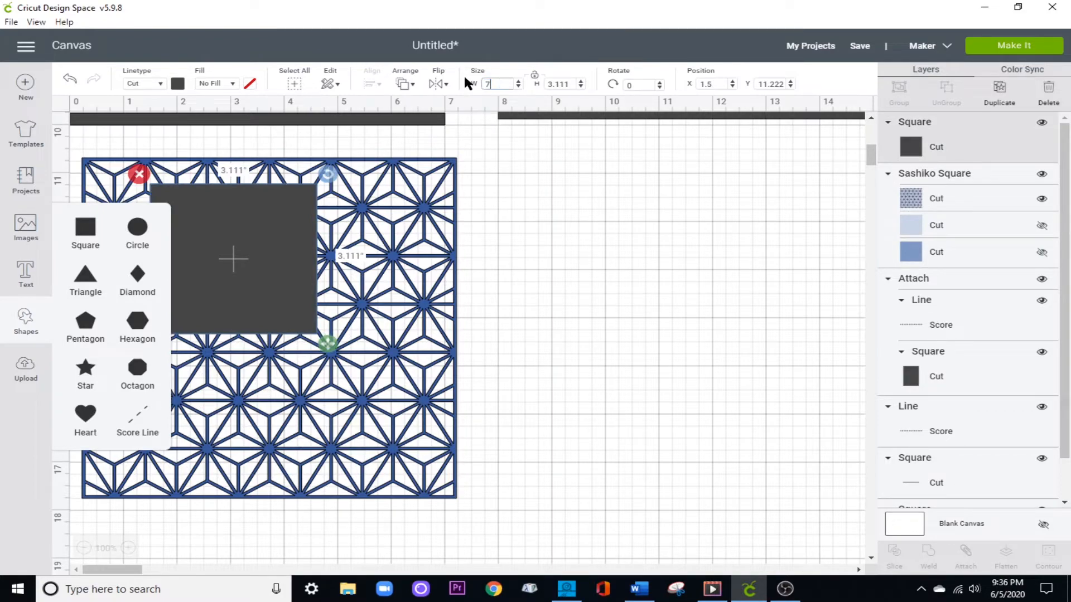
{"action": "double_click", "coordinate": [547, 83]}
{"action": "type", "text": "2.5"}
{"action": "key", "text": "Return"}
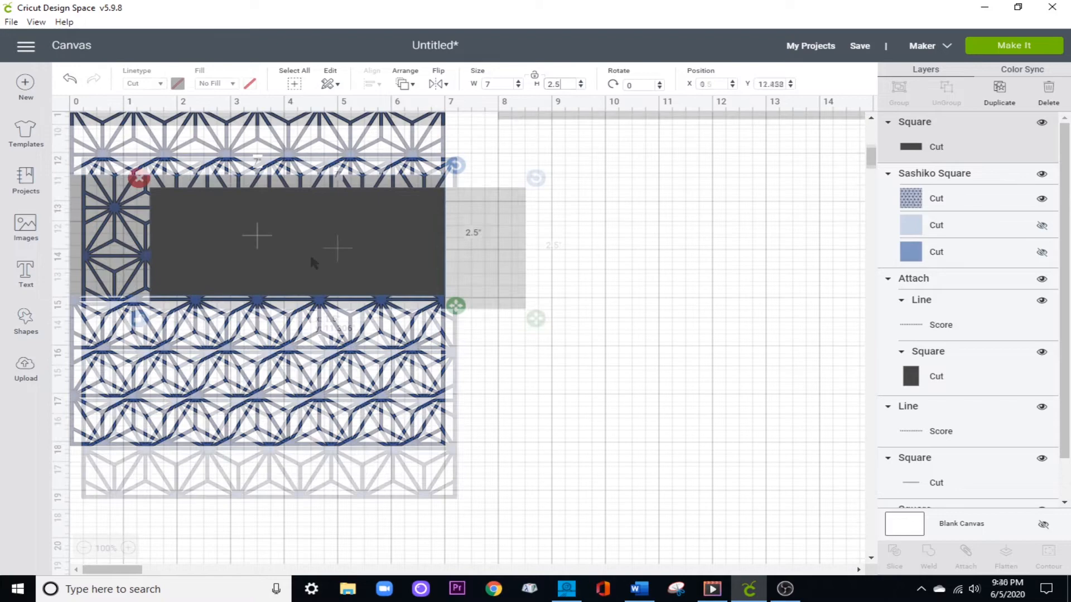
Place the 2.5-inch-high rectangle across the lower half of the lattice at X 0, Y about 14.5, matching the pattern's side edges.
{"action": "left_click_drag", "start_coordinate": [310, 253], "coordinate": [305, 360]}
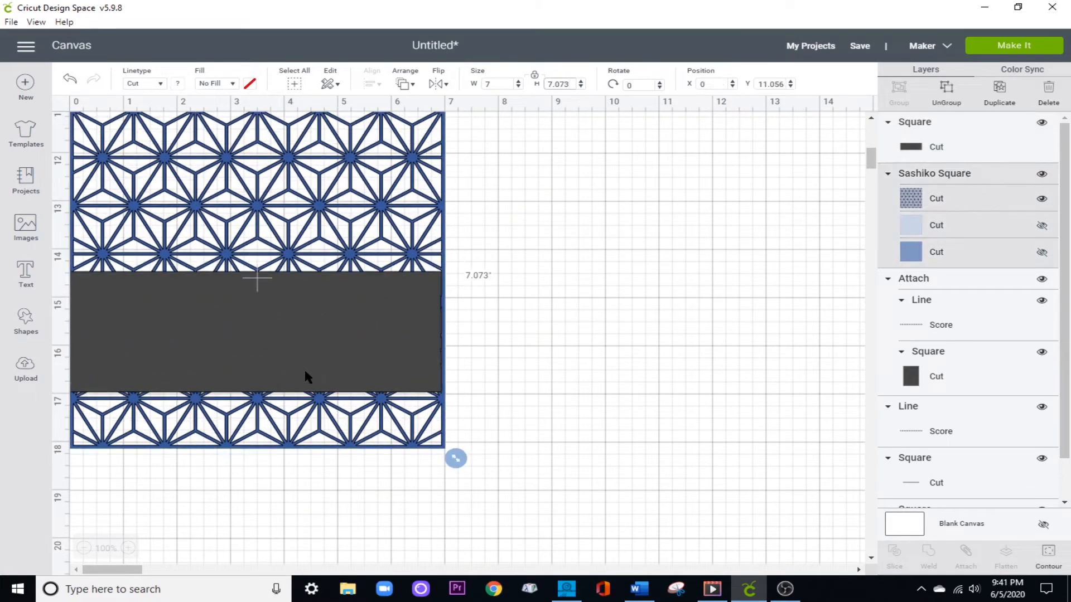
{"action": "left_click_drag", "start_coordinate": [304, 318], "coordinate": [297, 335]}
{"action": "left_click", "coordinate": [509, 299]}
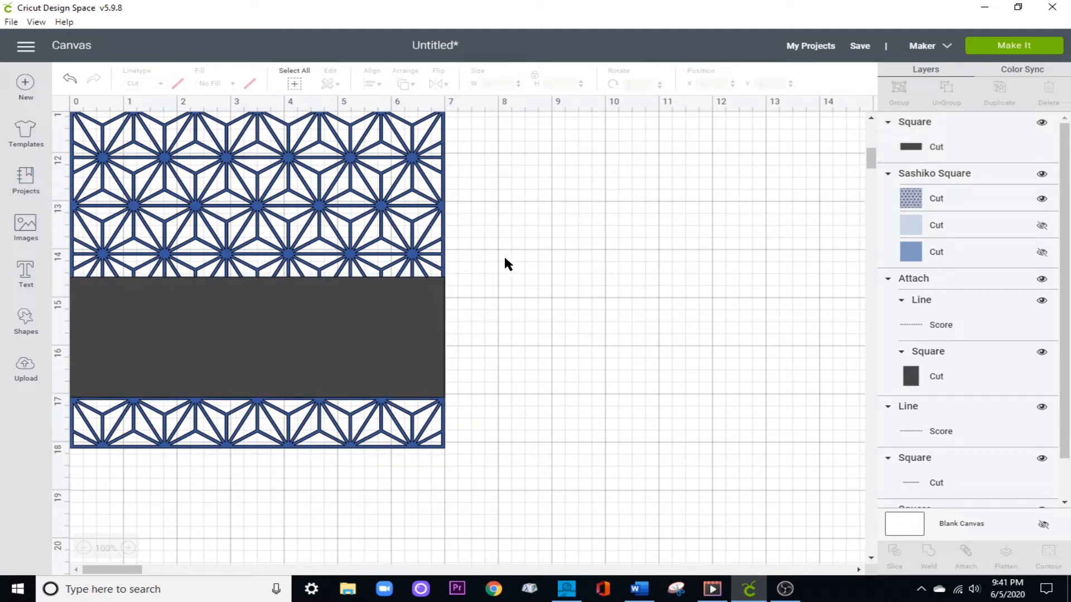
Slice the star-lattice pattern with the 2.5-inch-high rectangle lying across it.
{"action": "left_click_drag", "start_coordinate": [491, 276], "coordinate": [414, 303]}
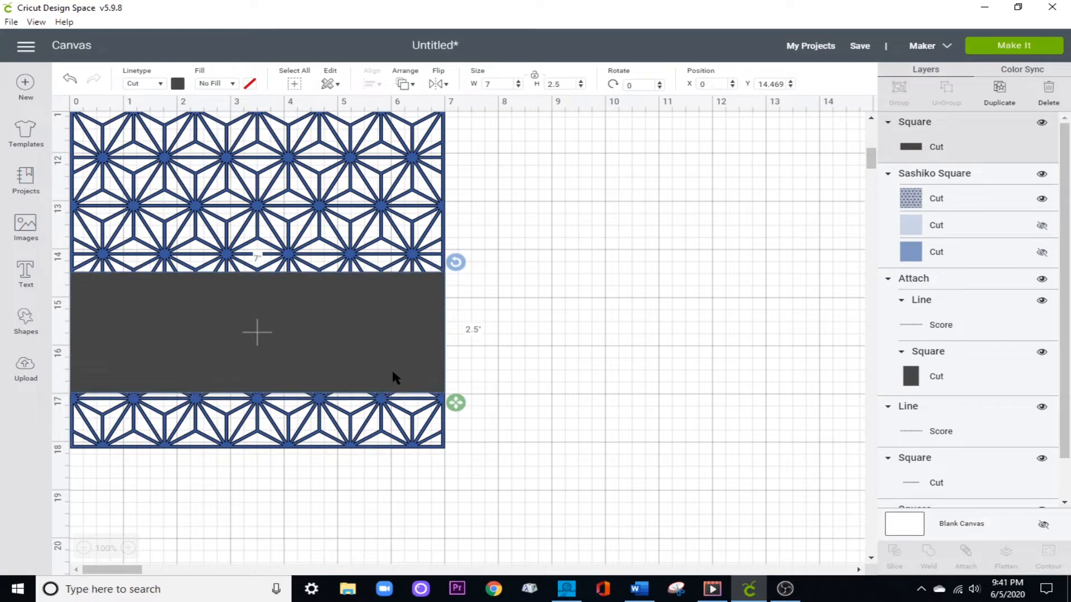
{"action": "left_click_drag", "start_coordinate": [492, 241], "coordinate": [393, 361]}
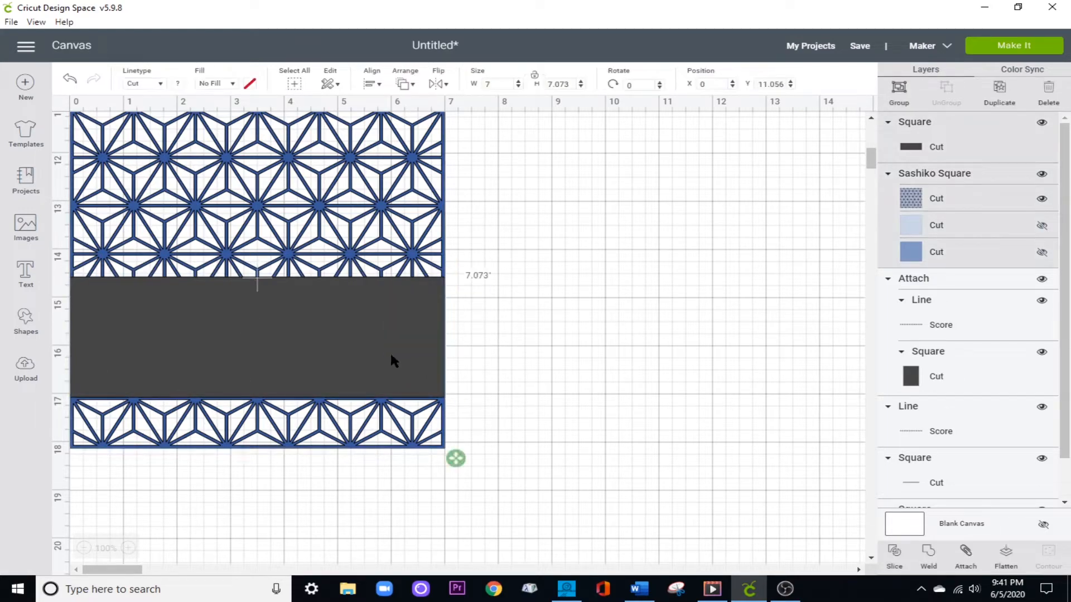
{"action": "left_click", "coordinate": [879, 542]}
Separate the slice results, moving the outer lattice remnant, the dark lattice copy and the dark background pieces away from the blue lattice strip.
{"action": "left_click_drag", "start_coordinate": [389, 273], "coordinate": [865, 334]}
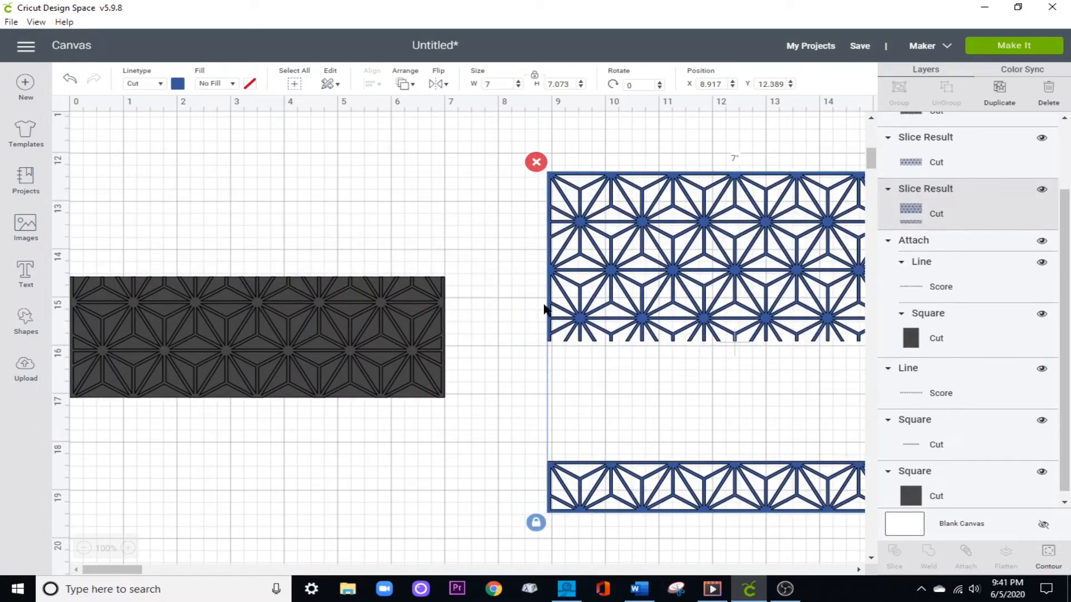
{"action": "left_click_drag", "start_coordinate": [284, 343], "coordinate": [322, 354]}
{"action": "left_click", "coordinate": [311, 314], "text": "shift"}
{"action": "left_click_drag", "start_coordinate": [327, 394], "coordinate": [327, 445]}
{"action": "left_click", "coordinate": [478, 178]}
{"action": "left_click_drag", "start_coordinate": [404, 423], "coordinate": [443, 181]}
{"action": "left_click_drag", "start_coordinate": [335, 305], "coordinate": [777, 381]}
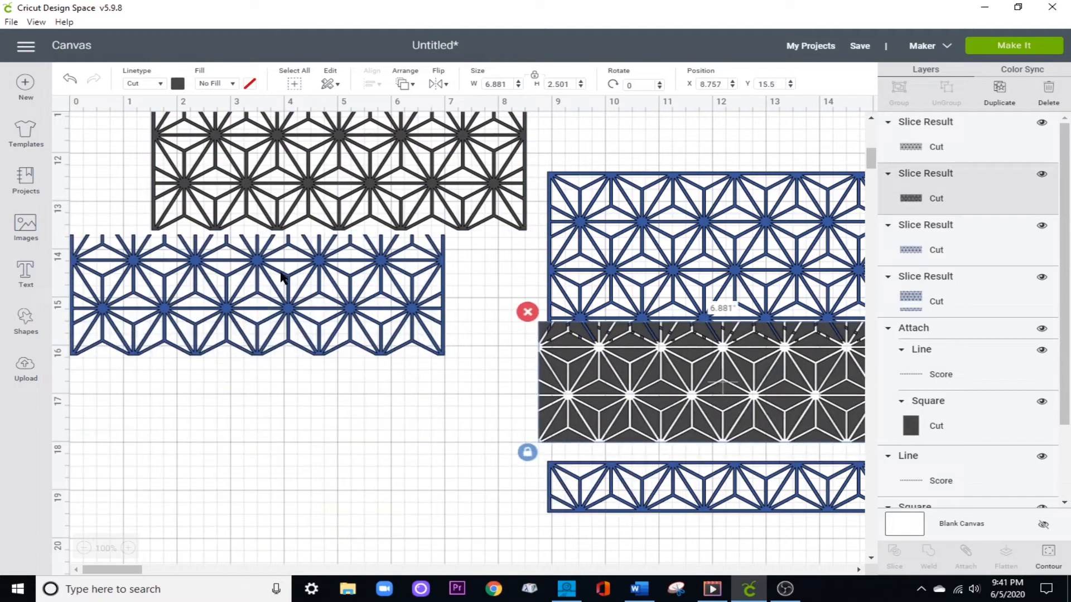
Position the 2.5-inch-high blue lattice strip at Y 7.25, between the large rectangle and the thin strip.
{"action": "scroll", "coordinate": [315, 318], "scroll_direction": "up", "scroll_amount": 5}
{"action": "left_click", "coordinate": [291, 372]}
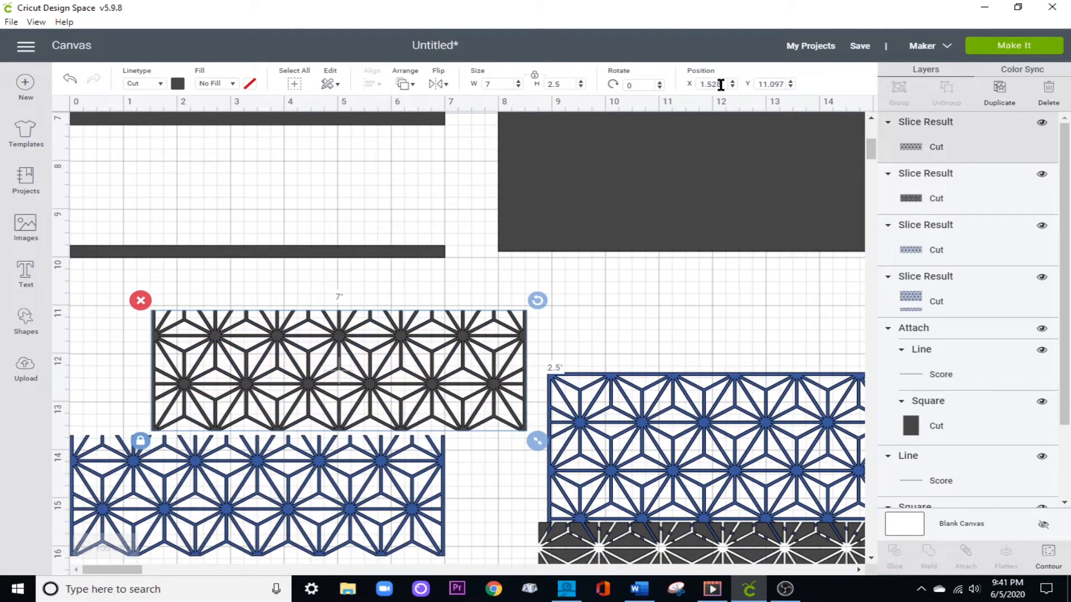
{"action": "left_click", "coordinate": [296, 469]}
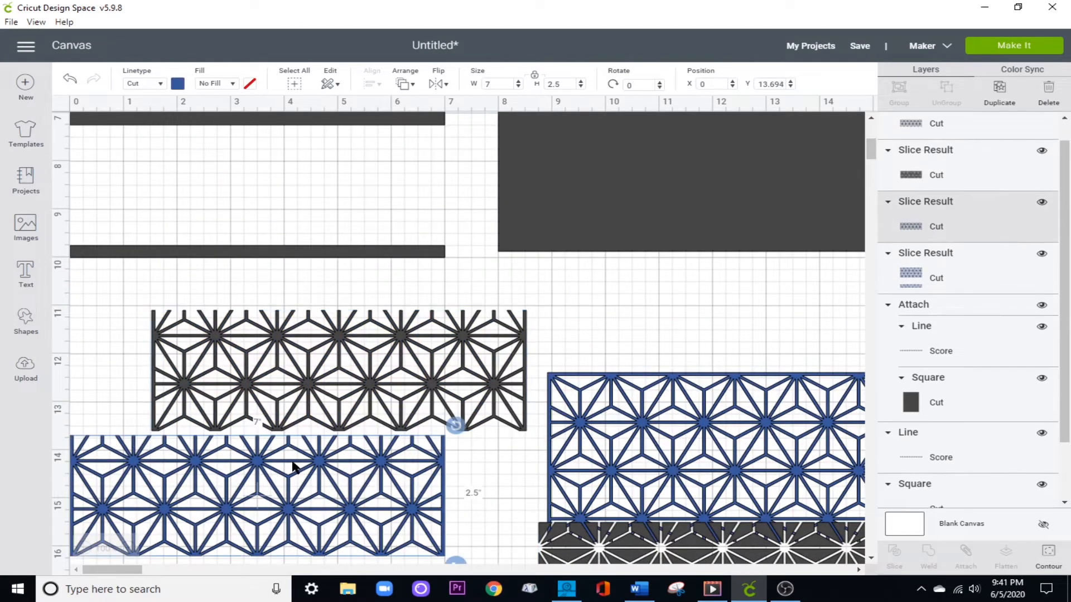
{"action": "left_click", "coordinate": [784, 84]}
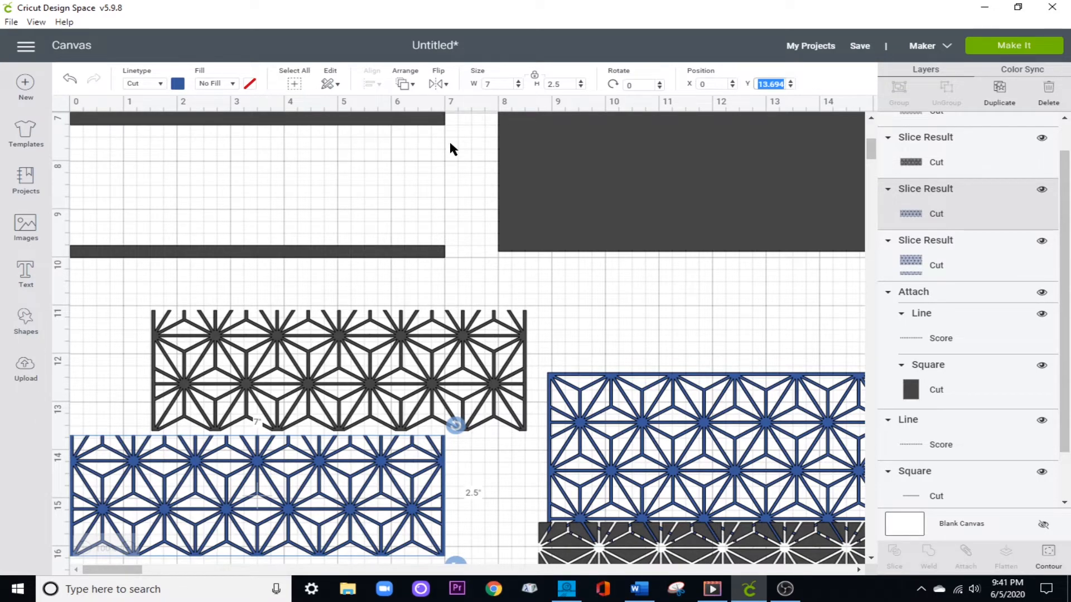
{"action": "type", "text": "7.25"}
{"action": "key", "text": "Return"}
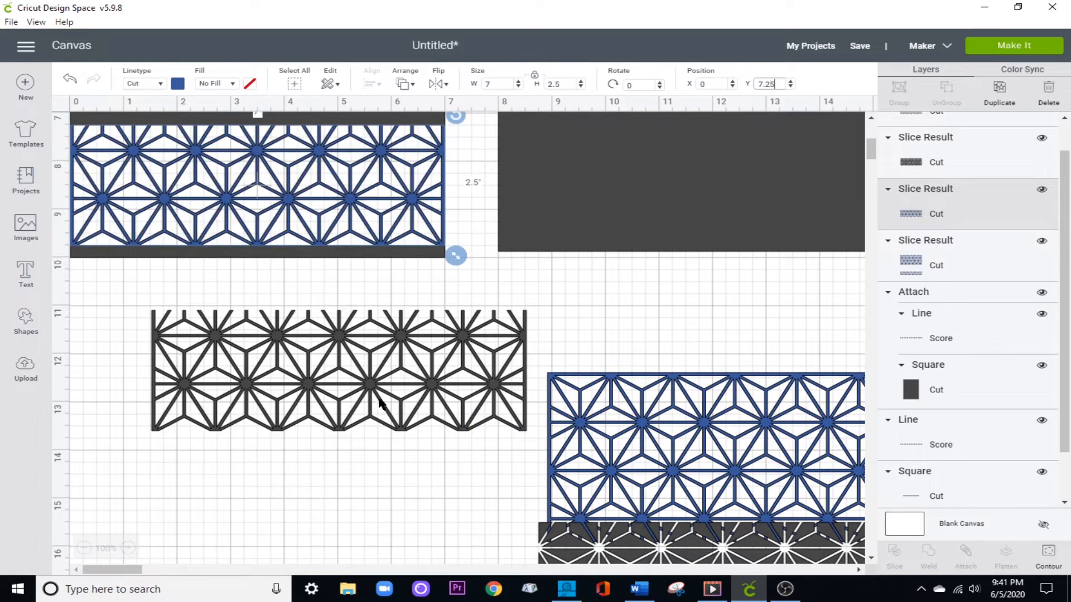
Gather the three leftover slice pieces together and delete them, keeping the placed blue lattice strip.
{"action": "left_click_drag", "start_coordinate": [379, 397], "coordinate": [614, 513]}
{"action": "left_click", "coordinate": [466, 347]}
{"action": "left_click_drag", "start_coordinate": [527, 474], "coordinate": [544, 530]}
{"action": "scroll", "coordinate": [477, 437], "scroll_direction": "down", "scroll_amount": 1}
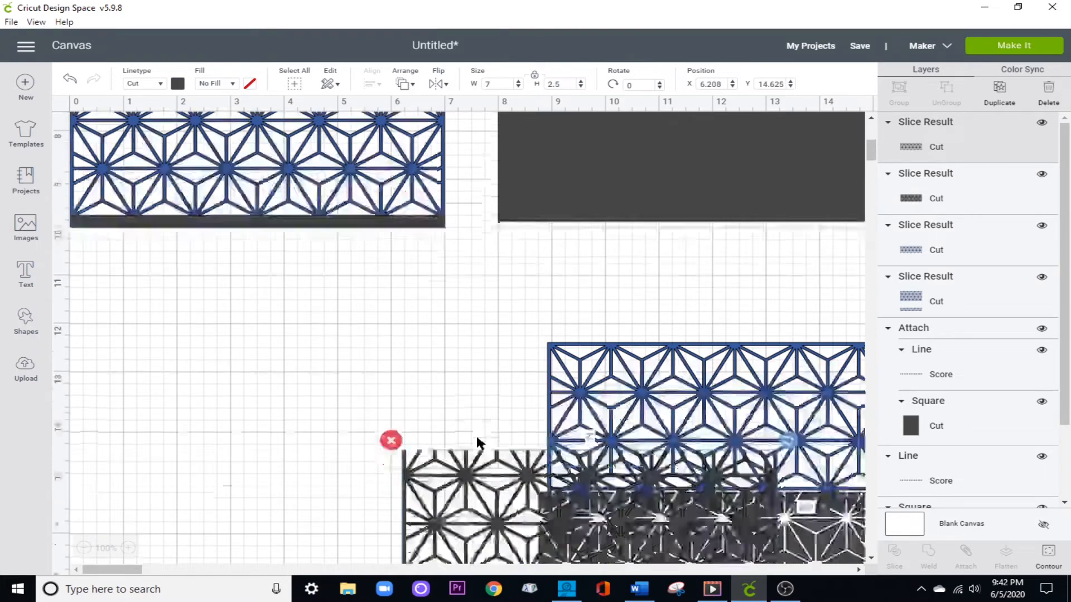
{"action": "scroll", "coordinate": [477, 438], "scroll_direction": "down", "scroll_amount": 2}
{"action": "left_click", "coordinate": [419, 242]}
{"action": "left_click_drag", "start_coordinate": [594, 268], "coordinate": [613, 321]}
{"action": "left_click_drag", "start_coordinate": [468, 211], "coordinate": [572, 440]}
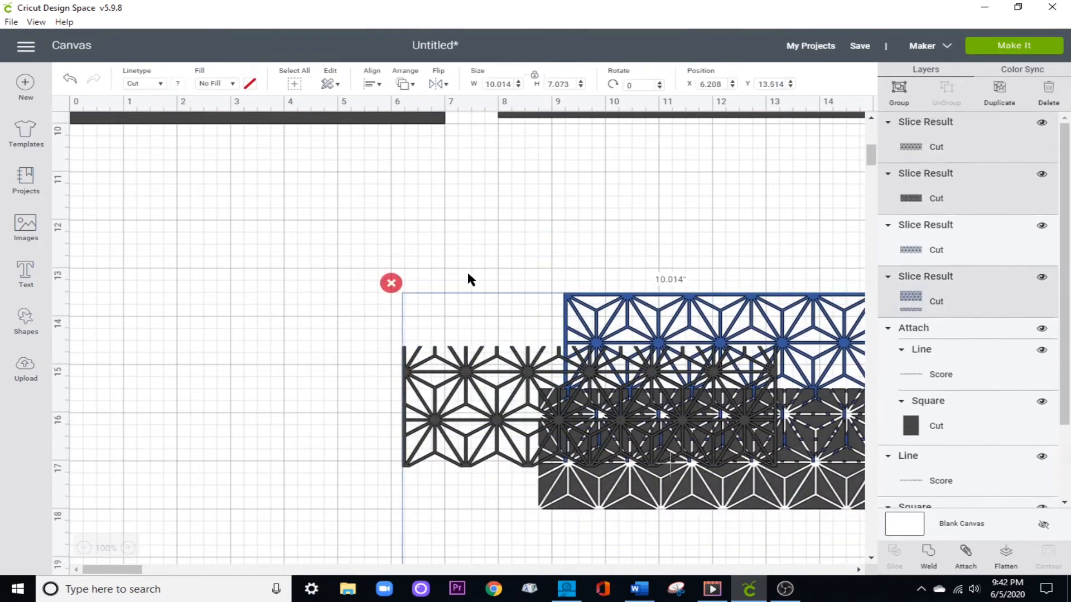
{"action": "key", "text": "Delete"}
Weld the lattice strip to the 7.25-inch-high rectangle above it and to the thin strip below it.
{"action": "scroll", "coordinate": [494, 341], "scroll_direction": "up", "scroll_amount": 5}
{"action": "left_click", "coordinate": [438, 245]}
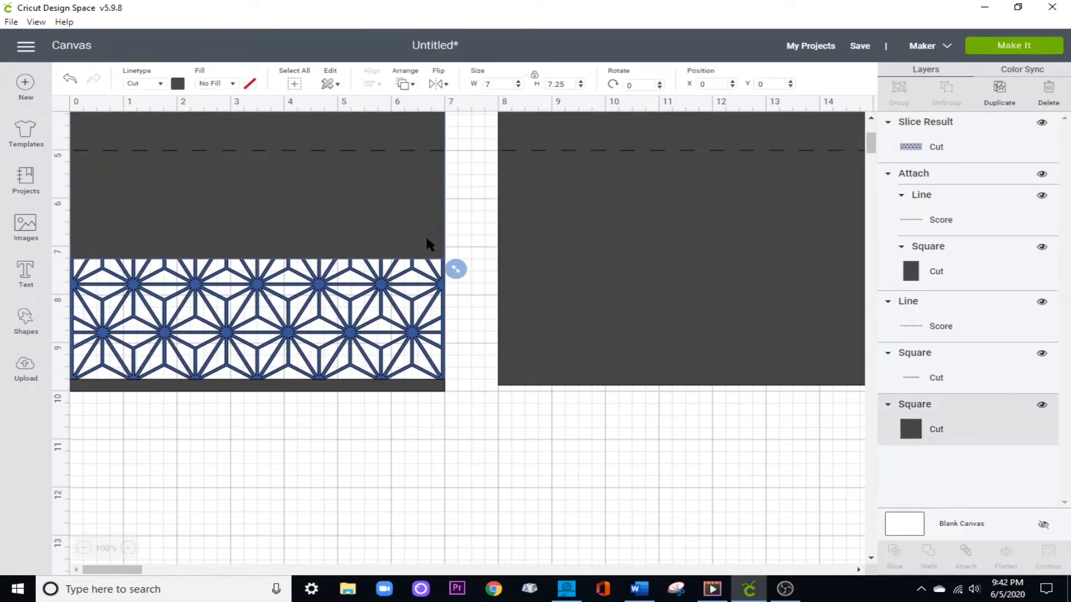
{"action": "left_click", "coordinate": [413, 313], "text": "shift"}
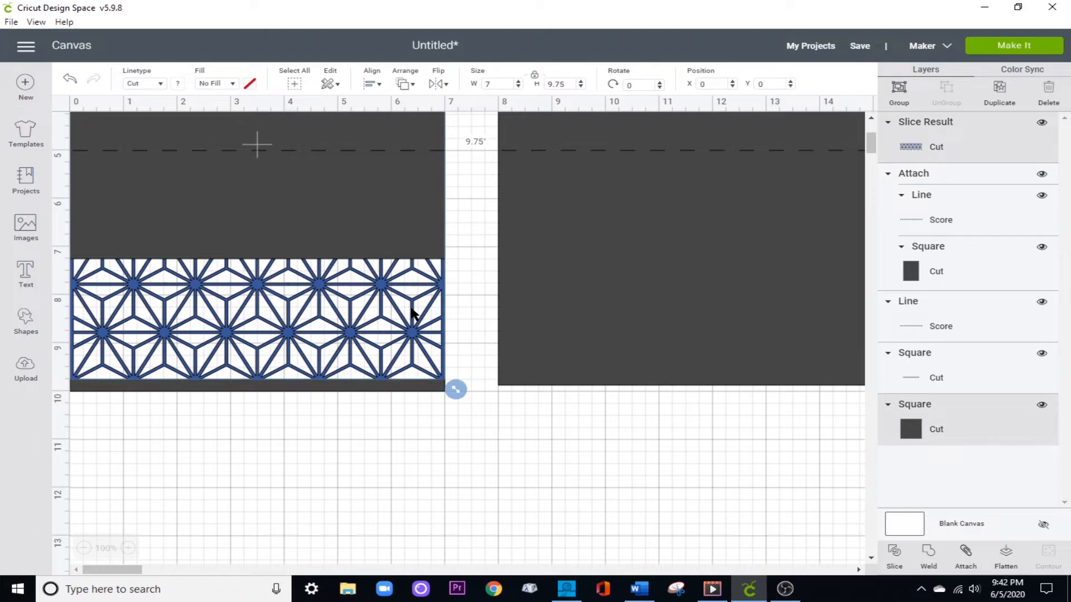
{"action": "left_click", "coordinate": [929, 555]}
{"action": "left_click", "coordinate": [410, 310]}
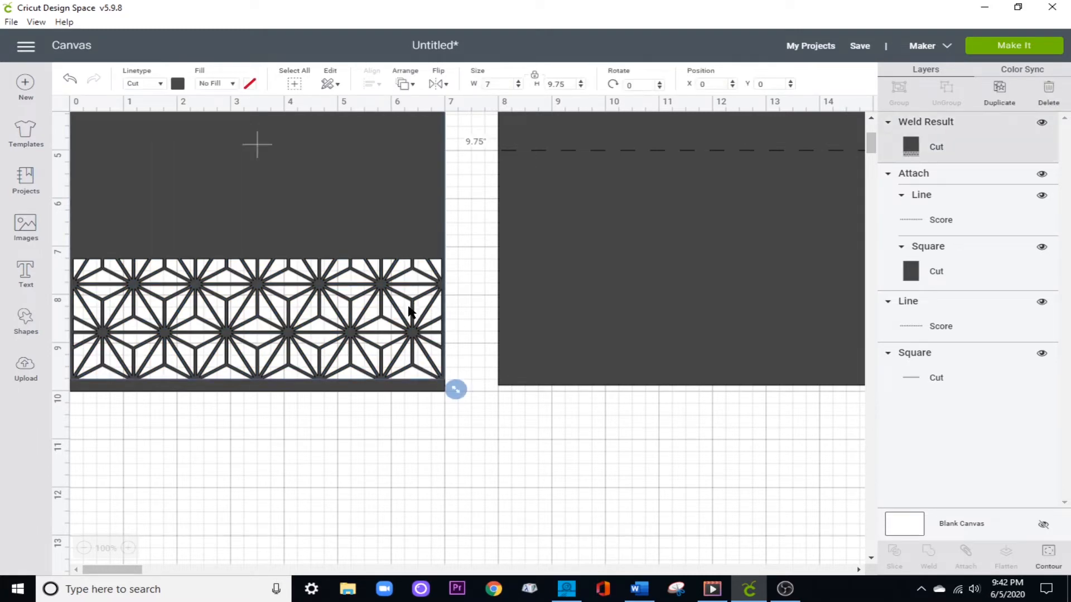
{"action": "left_click", "coordinate": [425, 389], "text": "shift"}
{"action": "left_click", "coordinate": [929, 555]}
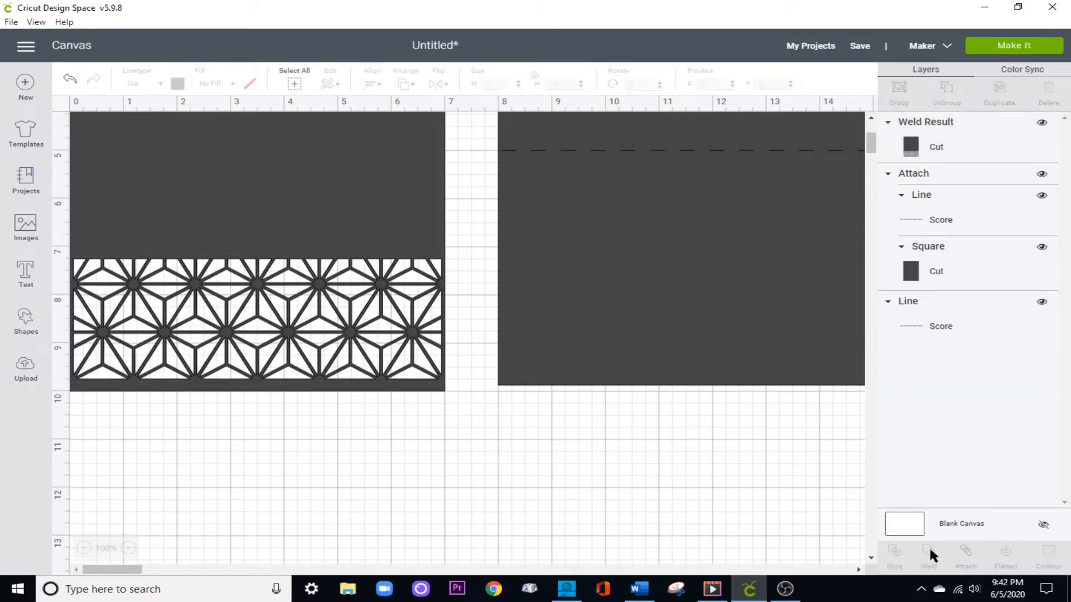
Send the welded lattice panel to the back, behind its score line.
{"action": "scroll", "coordinate": [346, 307], "scroll_direction": "up", "scroll_amount": 5}
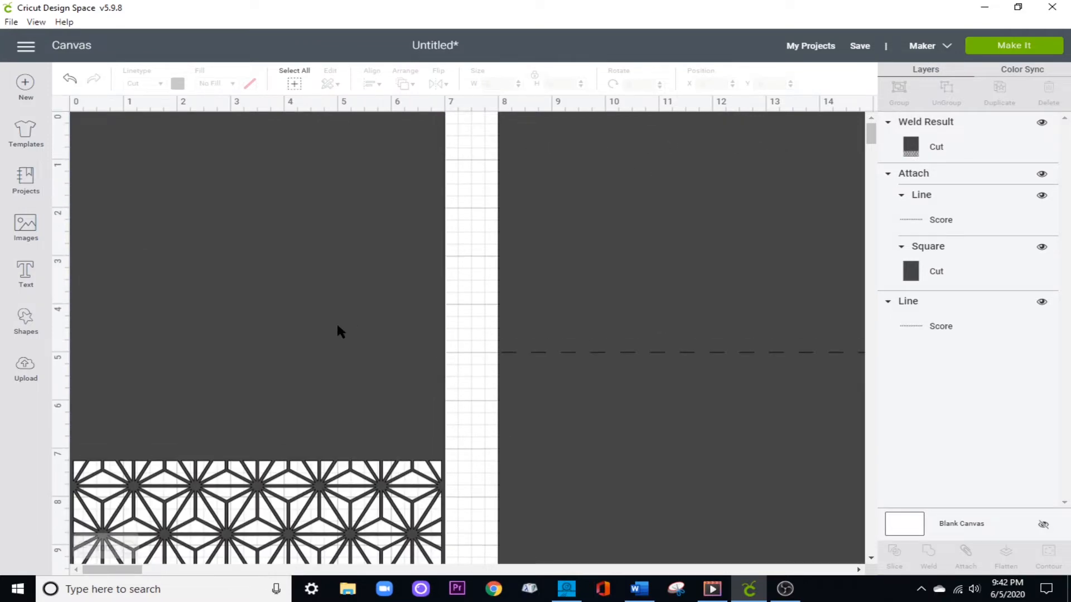
{"action": "left_click", "coordinate": [336, 323]}
{"action": "left_click", "coordinate": [399, 85]}
{"action": "left_click", "coordinate": [427, 107]}
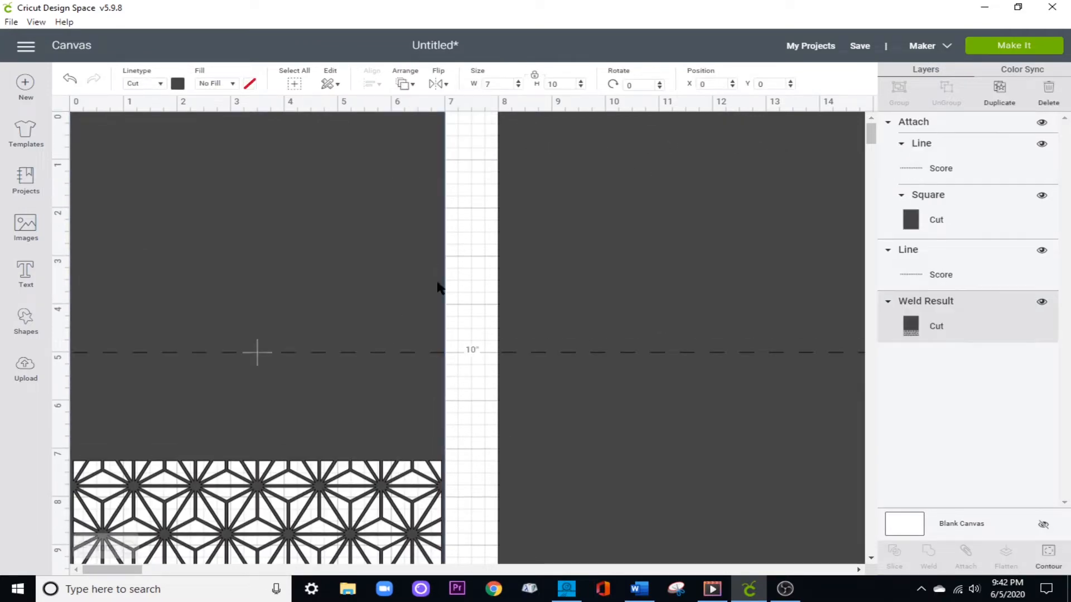
Attach the score line to the welded lattice panel.
{"action": "left_click", "coordinate": [458, 268]}
{"action": "left_click", "coordinate": [426, 347]}
{"action": "left_click_drag", "start_coordinate": [465, 277], "coordinate": [434, 376]}
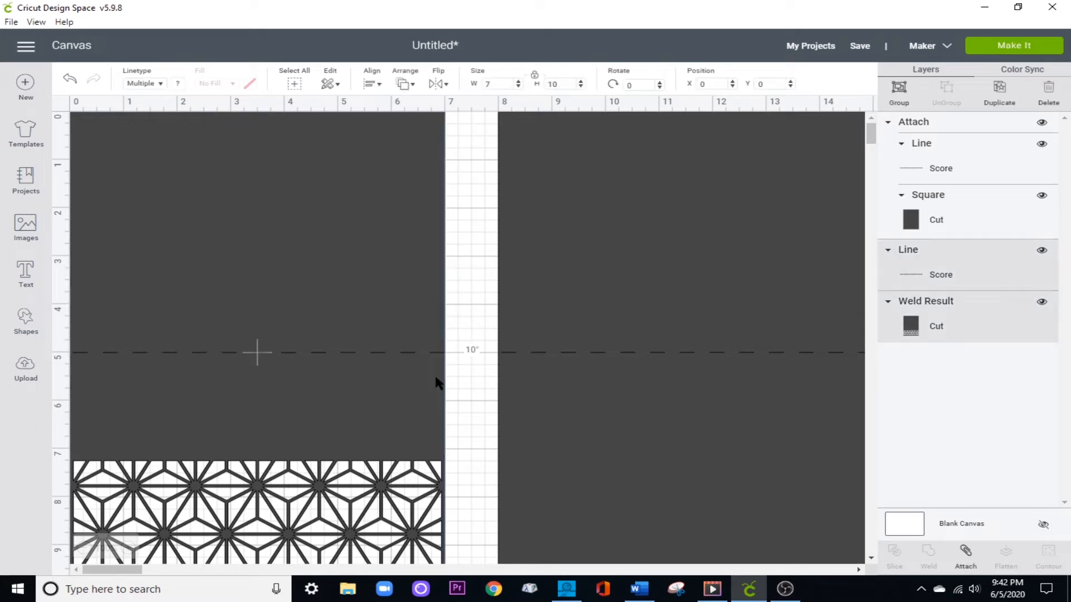
{"action": "left_click", "coordinate": [966, 552]}
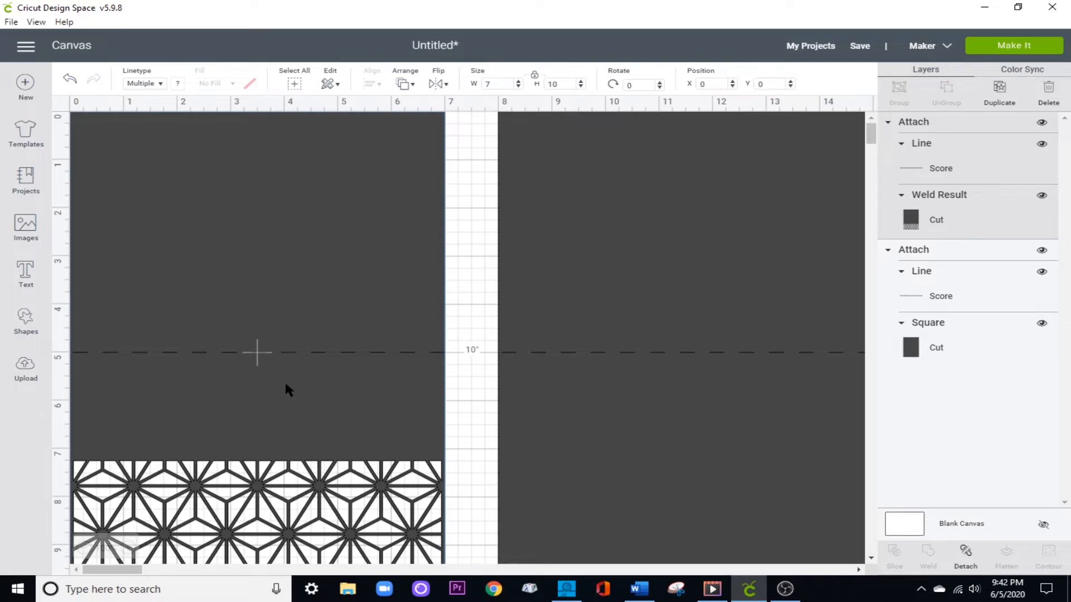
Detach the score line from the rectangle at X 8 and set the rectangle's height to 10 inches with its proportions locked.
{"action": "left_click", "coordinate": [645, 448]}
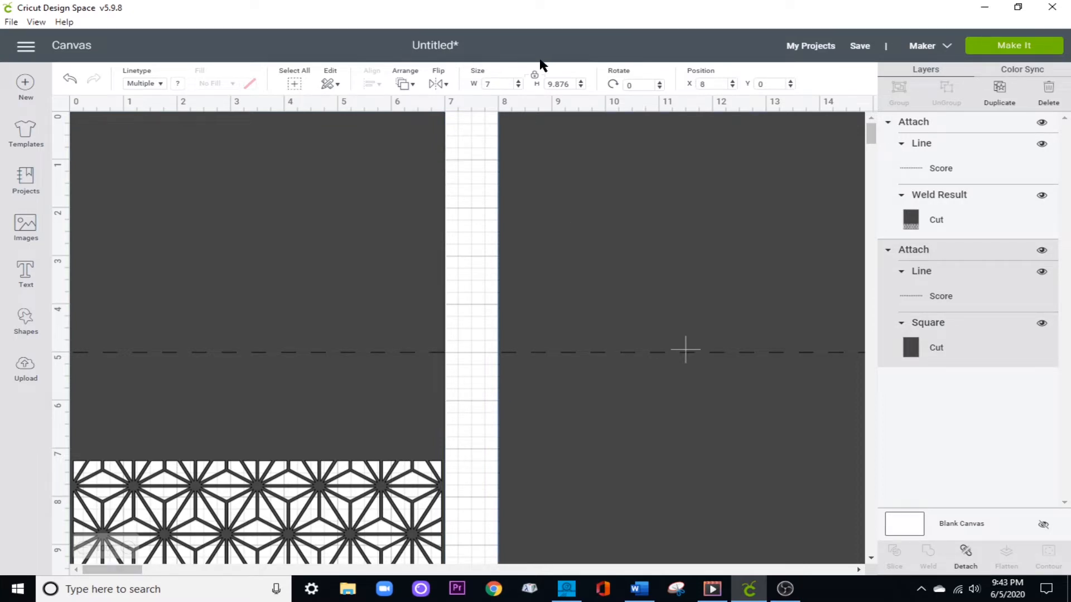
{"action": "left_click", "coordinate": [970, 557]}
{"action": "double_click", "coordinate": [570, 84]}
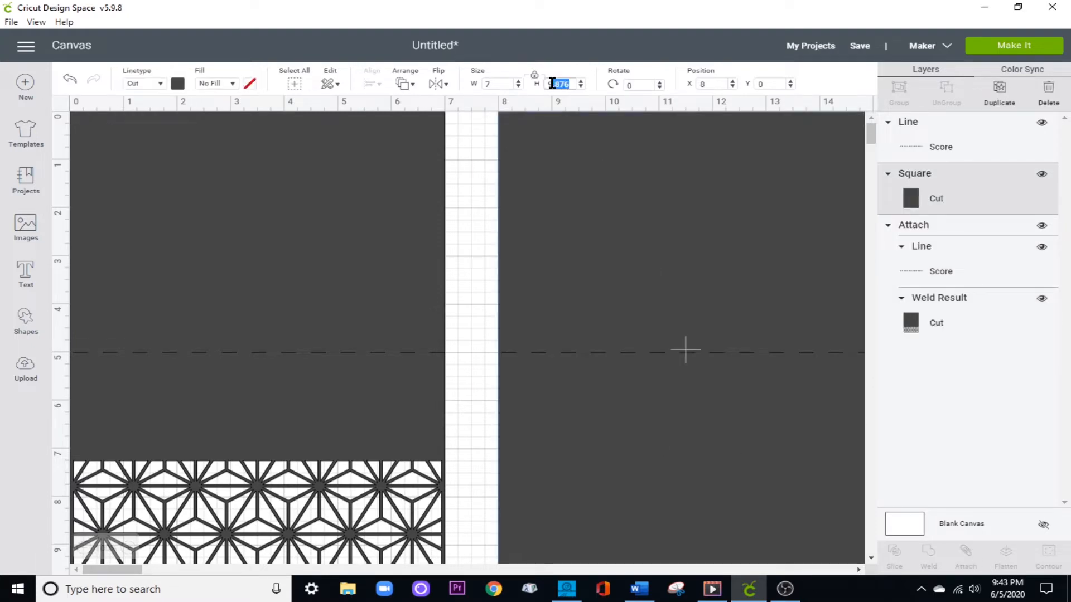
{"action": "type", "text": "10"}
{"action": "key", "text": "Return"}
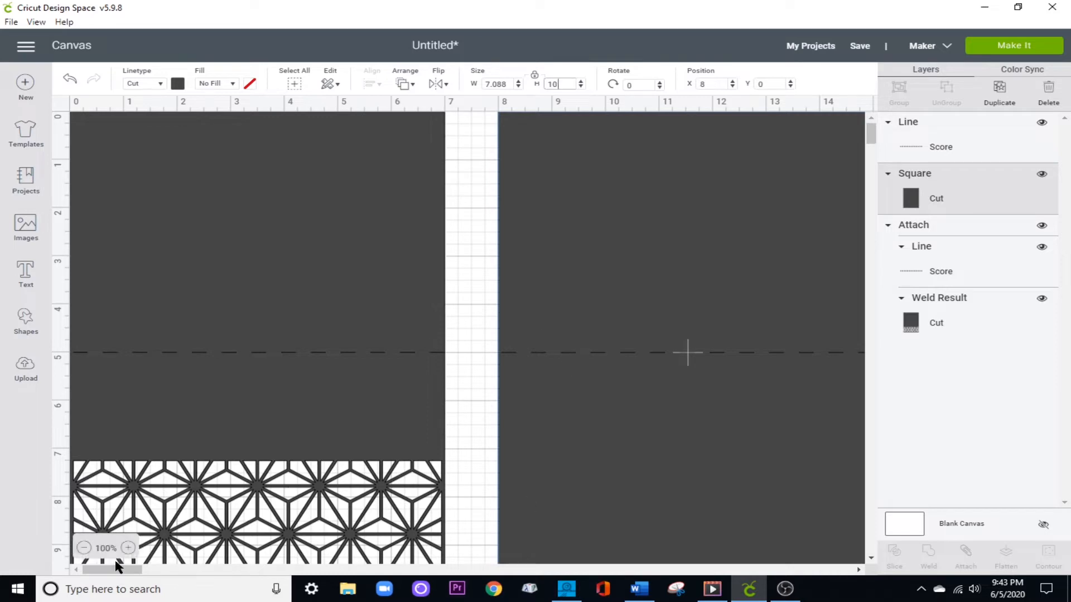
Reattach the score line to the resized rectangle at X 8.
{"action": "scroll", "coordinate": [614, 318], "scroll_direction": "right", "scroll_amount": 5}
{"action": "left_click_drag", "start_coordinate": [541, 382], "coordinate": [541, 383]}
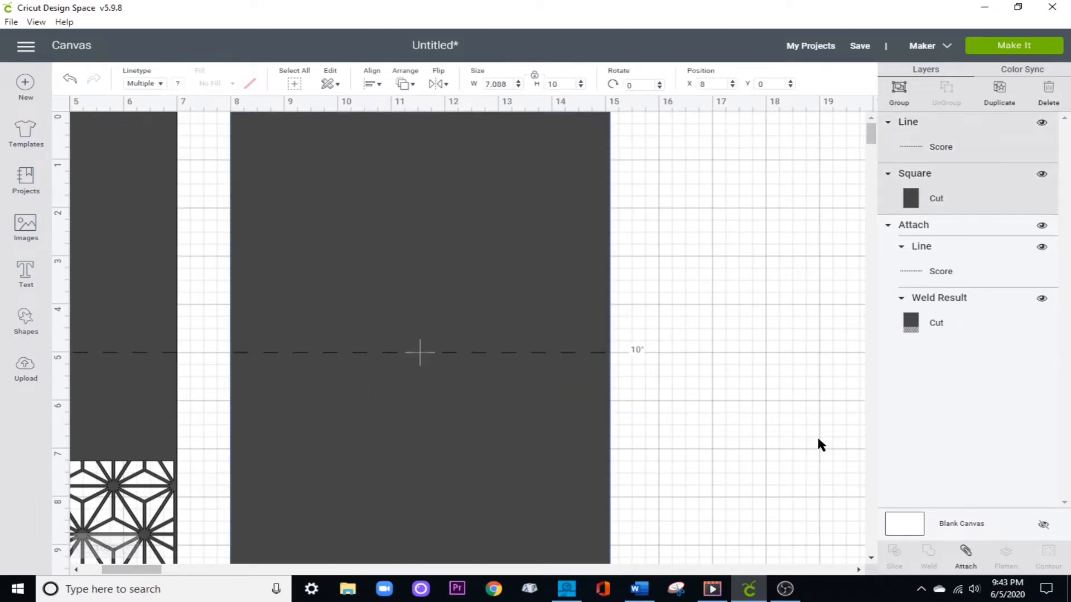
{"action": "left_click", "coordinate": [965, 554]}
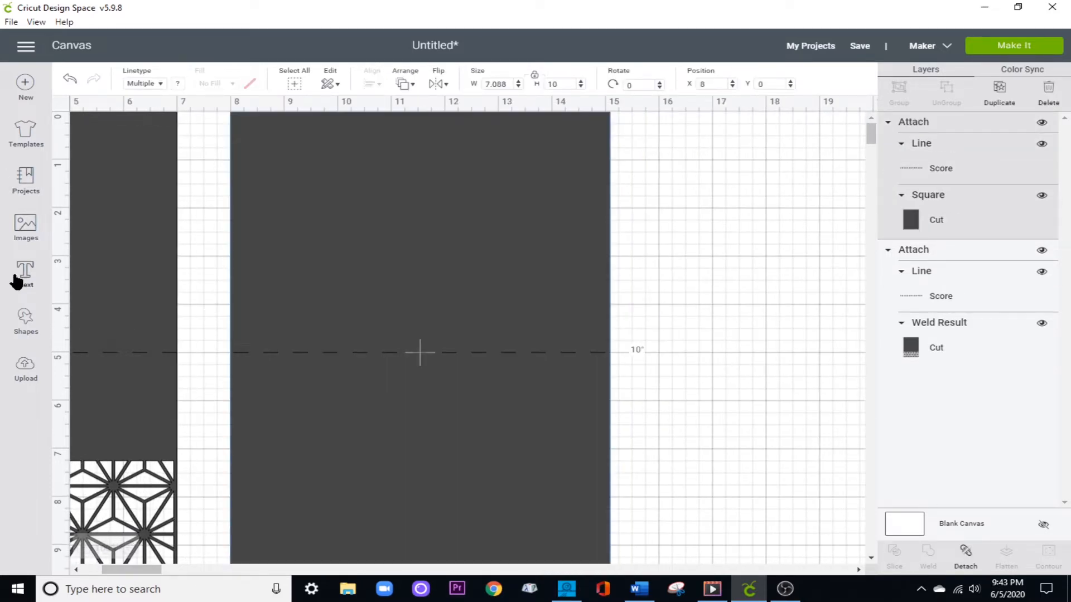
Insert a new square and set its material color to brown.
{"action": "left_click", "coordinate": [28, 329]}
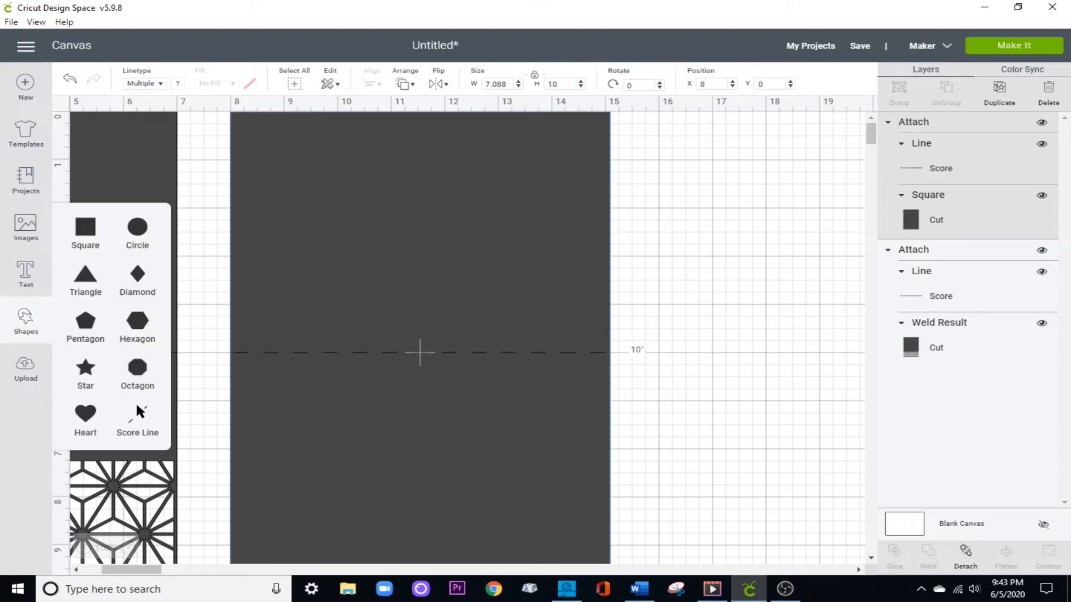
{"action": "left_click", "coordinate": [85, 227]}
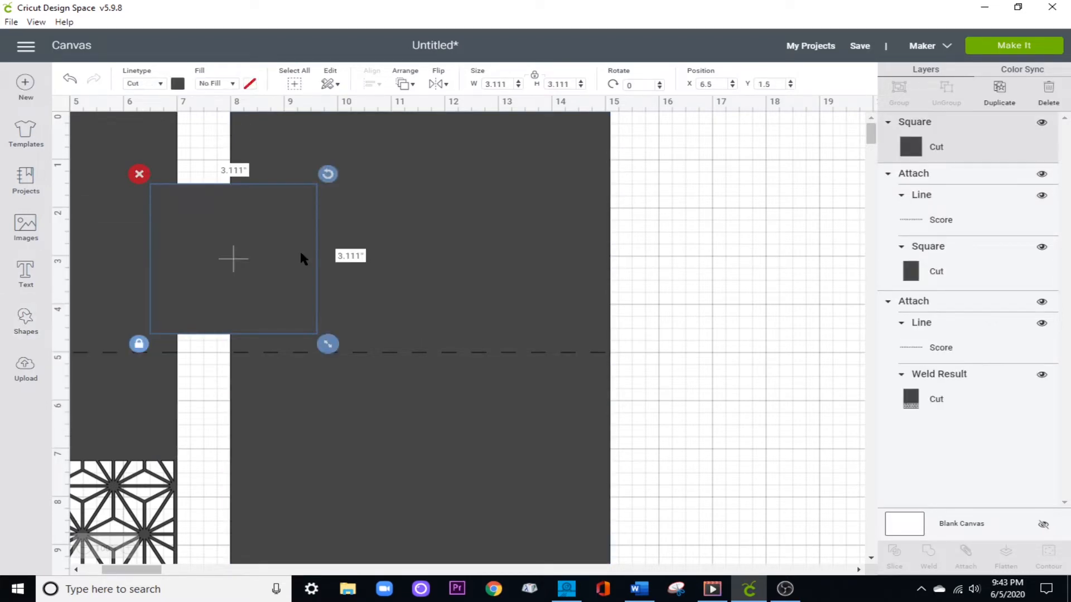
{"action": "left_click", "coordinate": [178, 84]}
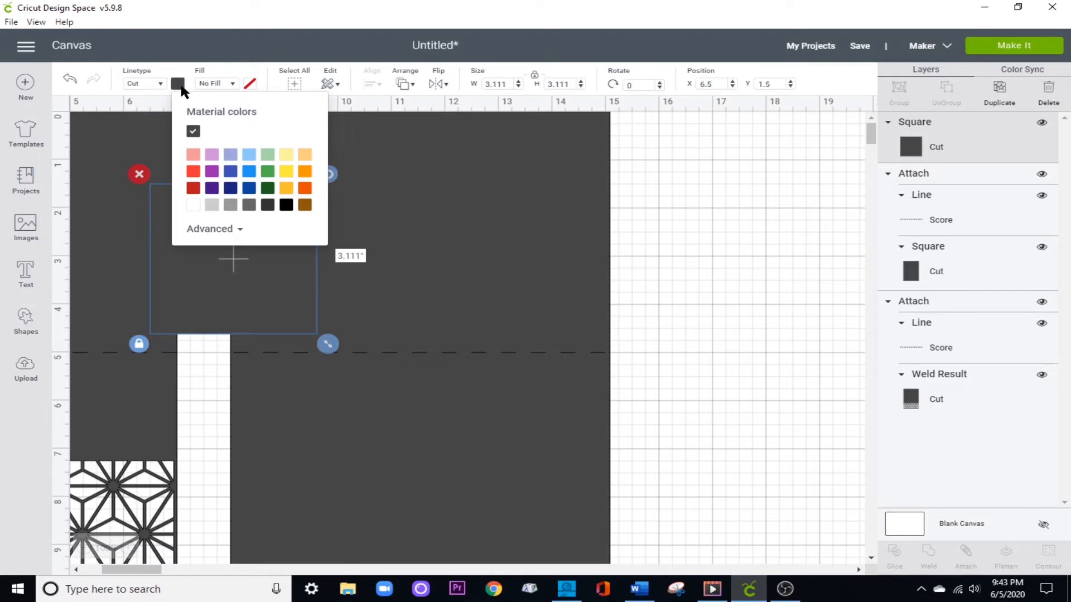
{"action": "left_click", "coordinate": [305, 205]}
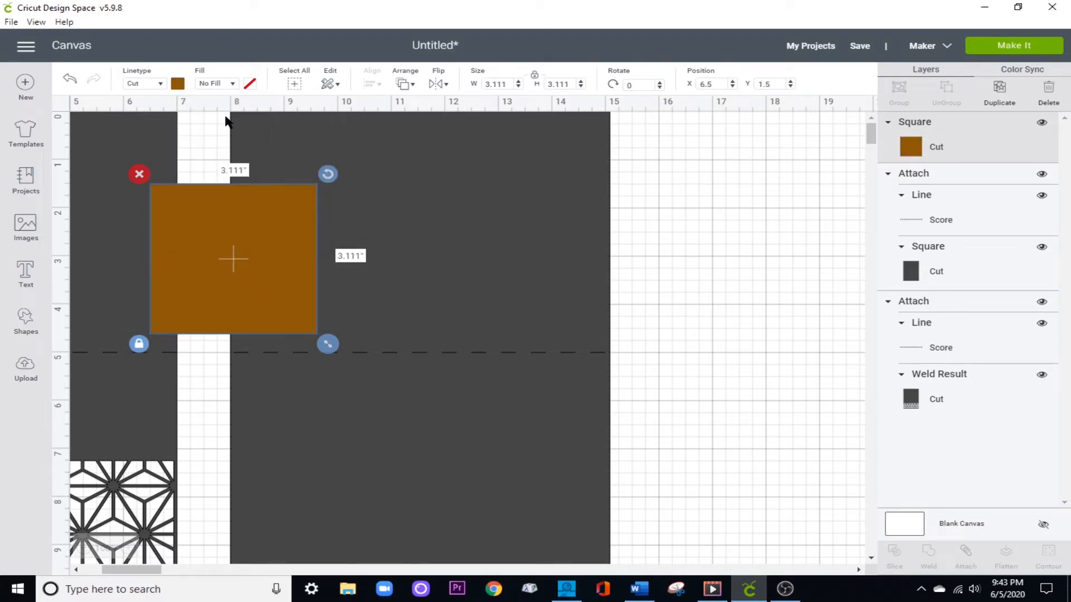
Unlock the brown square's proportions, size it to 6.5 by 4.5 inches and move it onto the plain panel's upper half.
{"action": "left_click", "coordinate": [531, 78]}
{"action": "double_click", "coordinate": [509, 84]}
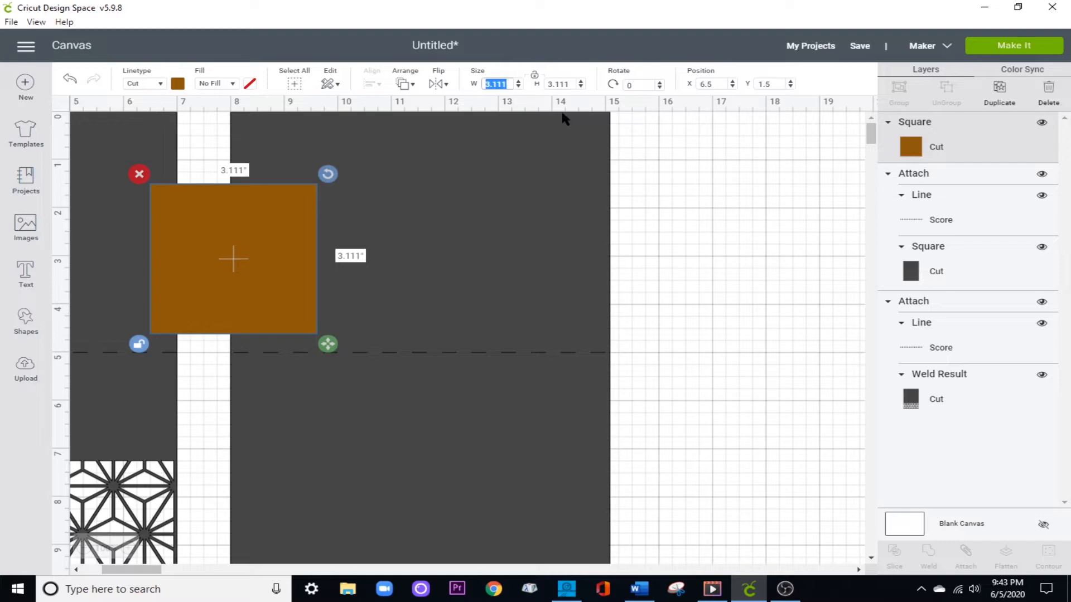
{"action": "type", "text": "5.5"}
{"action": "key", "text": "Return"}
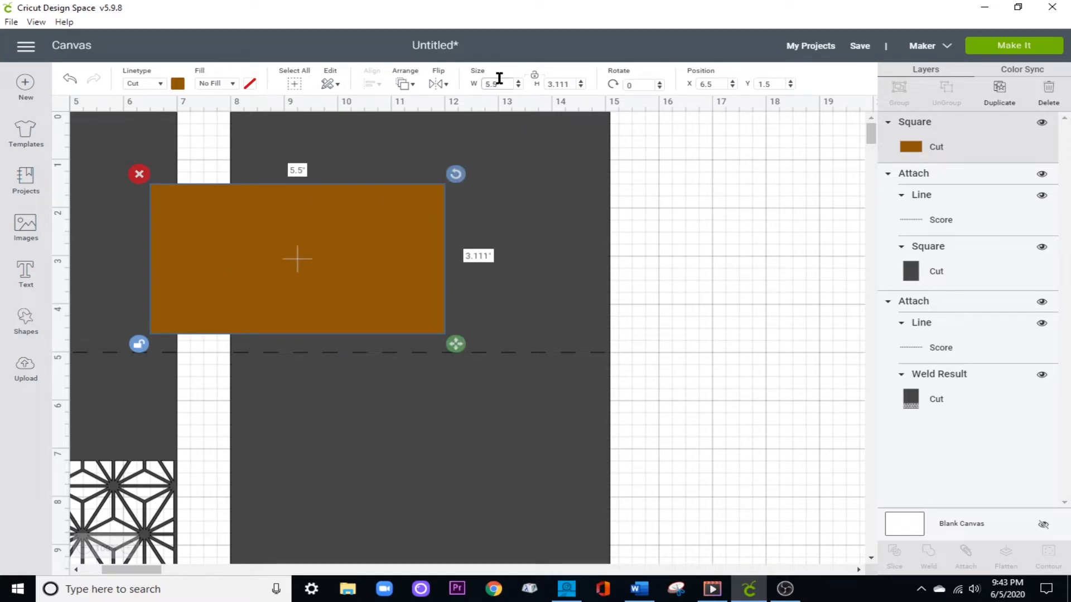
{"action": "type", "text": "6.5"}
{"action": "key", "text": "Return"}
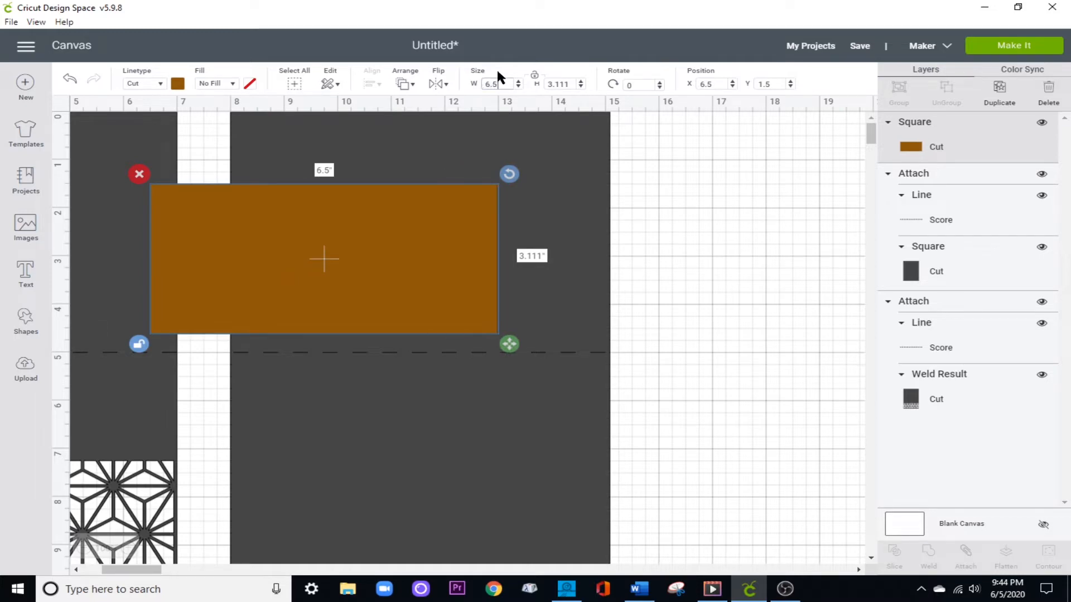
{"action": "type", "text": "4.5"}
{"action": "key", "text": "Return"}
{"action": "left_click_drag", "start_coordinate": [324, 290], "coordinate": [418, 222]}
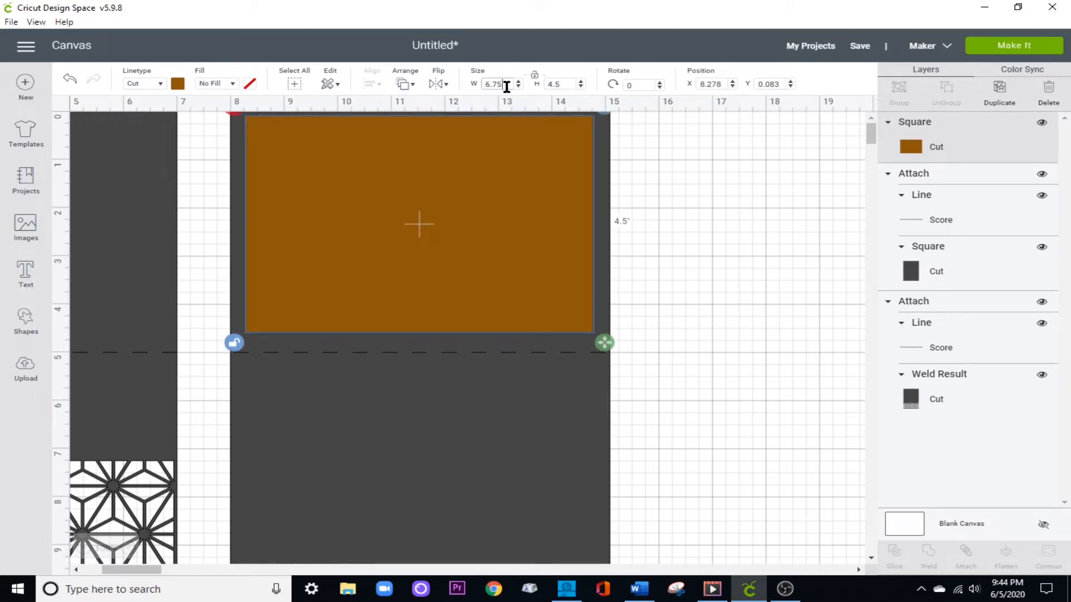
Enlarge the brown rectangle to 6.75 by 4.75 inches and reposition it within the plain panel's upper half.
{"action": "key", "text": "Return"}
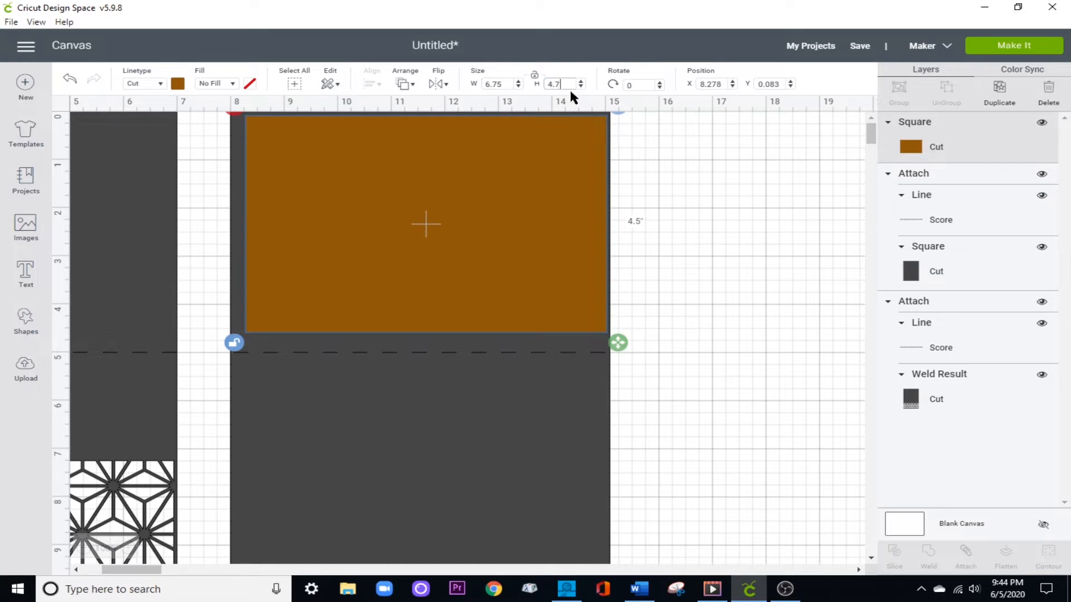
{"action": "type", "text": "5"}
{"action": "key", "text": "Return"}
{"action": "left_click_drag", "start_coordinate": [531, 229], "coordinate": [521, 234]}
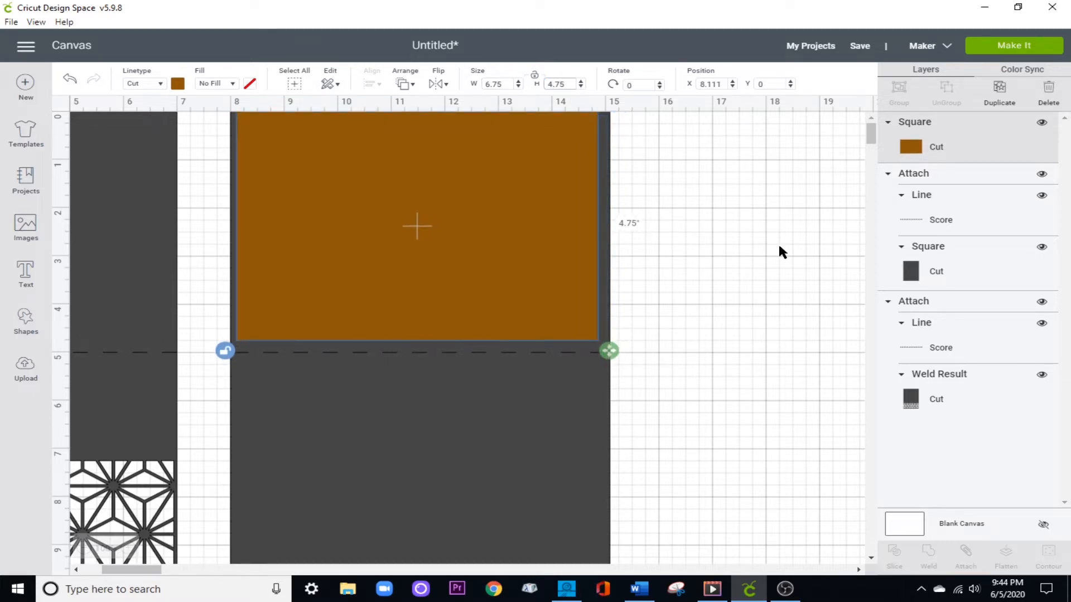
Duplicate the brown rectangle twice, placing one copy on the plain panel's lower half and one on the lattice panel's upper half.
{"action": "left_click", "coordinate": [999, 96]}
{"action": "left_click_drag", "start_coordinate": [593, 282], "coordinate": [442, 536]}
{"action": "left_click", "coordinate": [507, 202]}
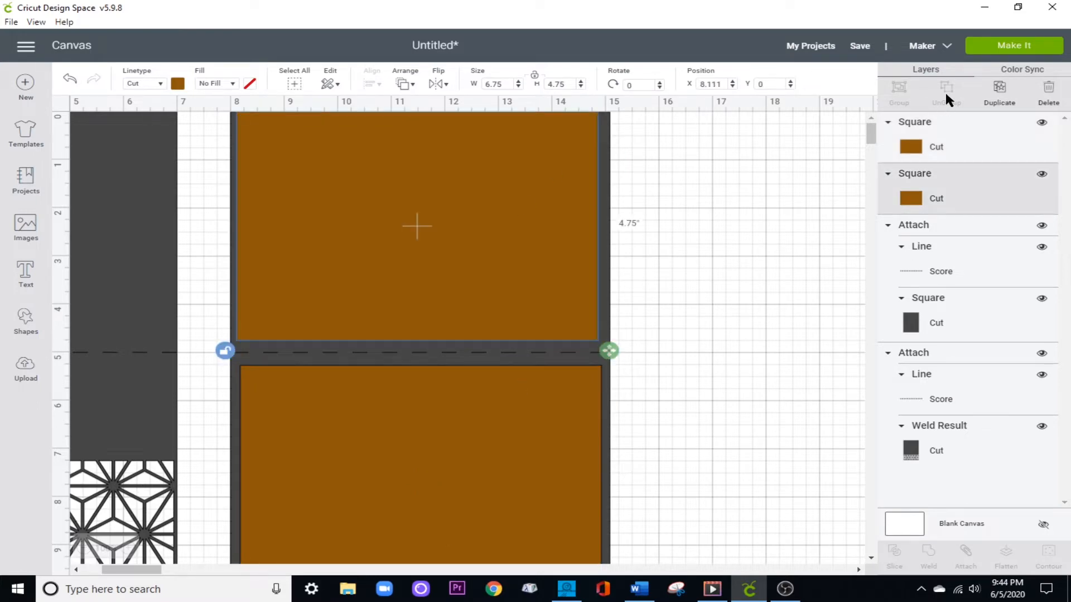
{"action": "left_click", "coordinate": [1000, 88]}
{"action": "left_click_drag", "start_coordinate": [518, 296], "coordinate": [171, 242]}
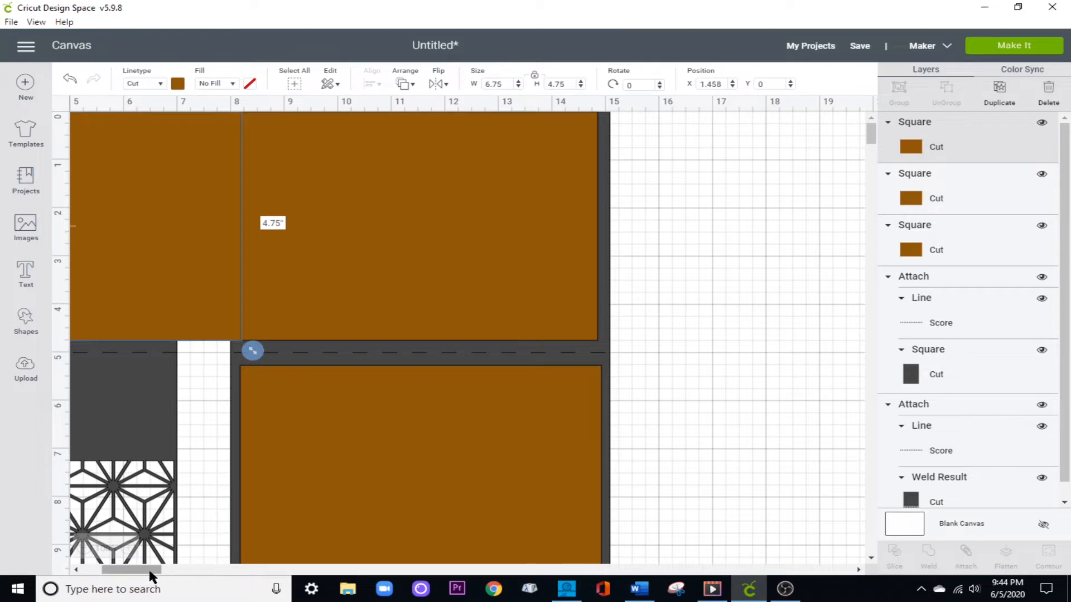
{"action": "left_click_drag", "start_coordinate": [149, 570], "coordinate": [130, 570]}
{"action": "left_click_drag", "start_coordinate": [347, 186], "coordinate": [282, 191]}
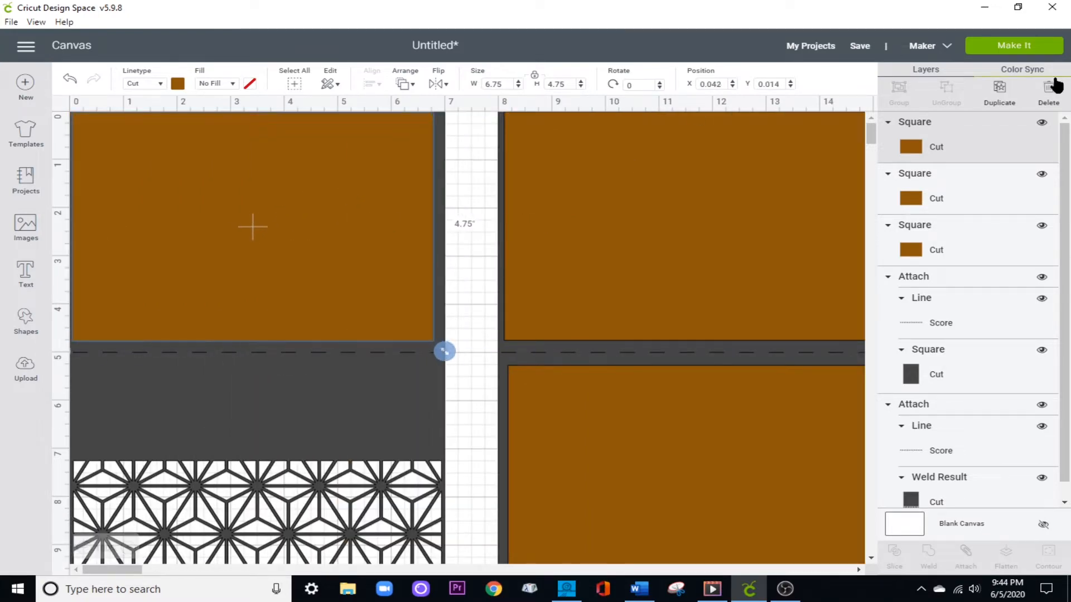
Duplicate the lattice panel's brown rectangle and set the copy's material color to red.
{"action": "left_click", "coordinate": [1000, 87]}
{"action": "left_click", "coordinate": [177, 83]}
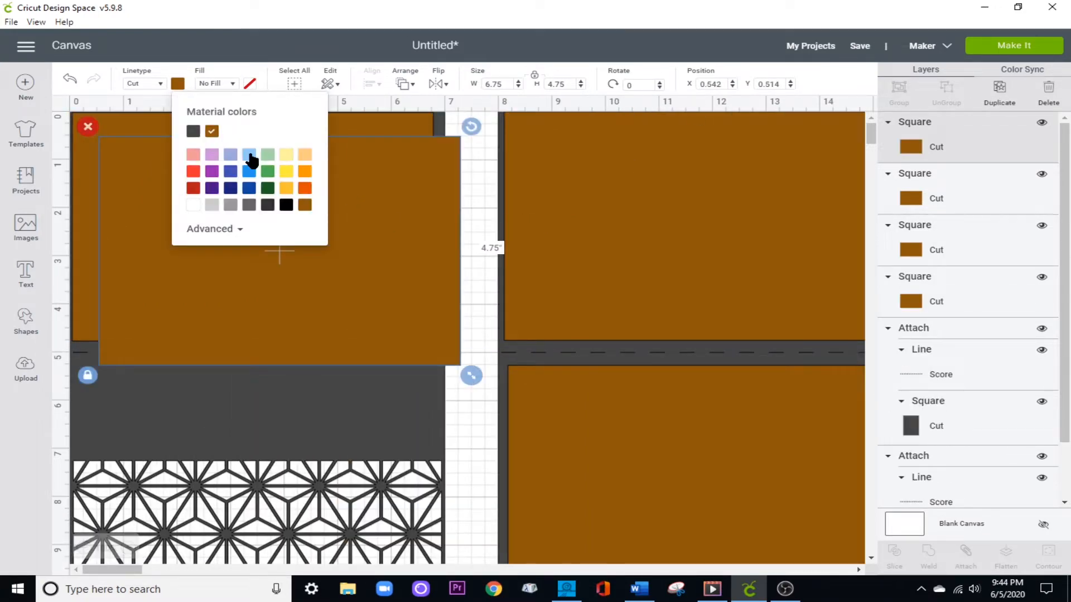
{"action": "left_click", "coordinate": [193, 187]}
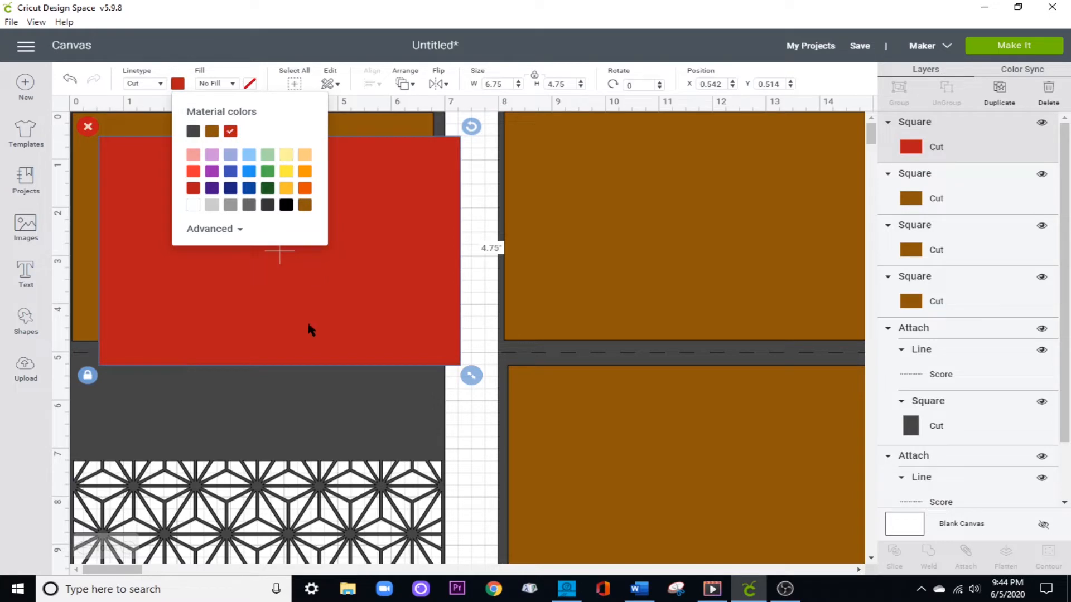
{"action": "left_click", "coordinate": [356, 245]}
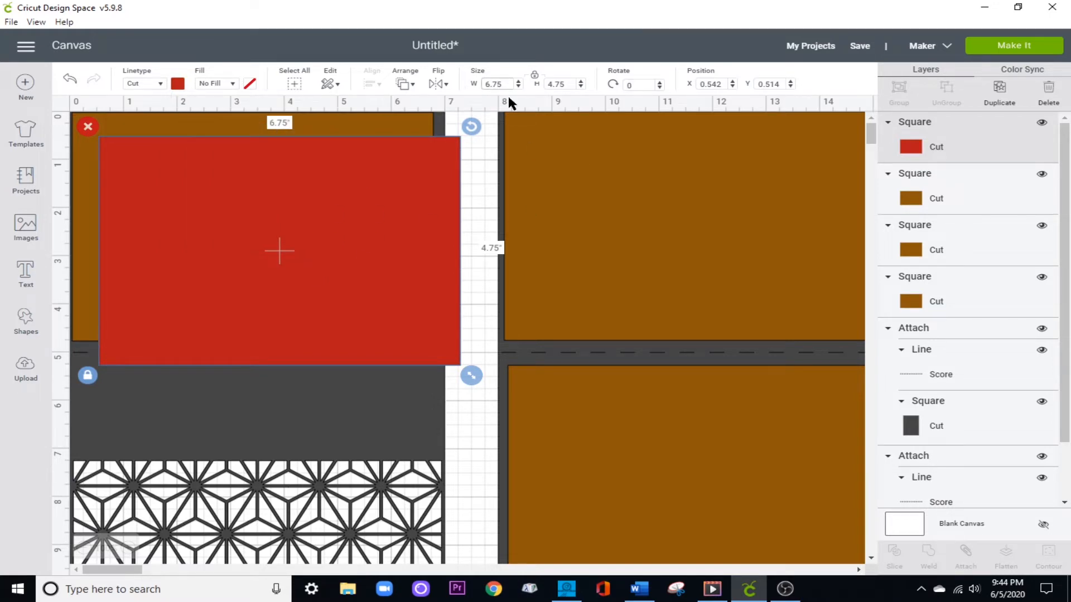
Set the red rectangle's width to 6.25 inches, unlock its proportions and set its height to 4.25 inches.
{"action": "type", "text": "2"}
{"action": "key", "text": "Return"}
{"action": "left_click", "coordinate": [535, 77]}
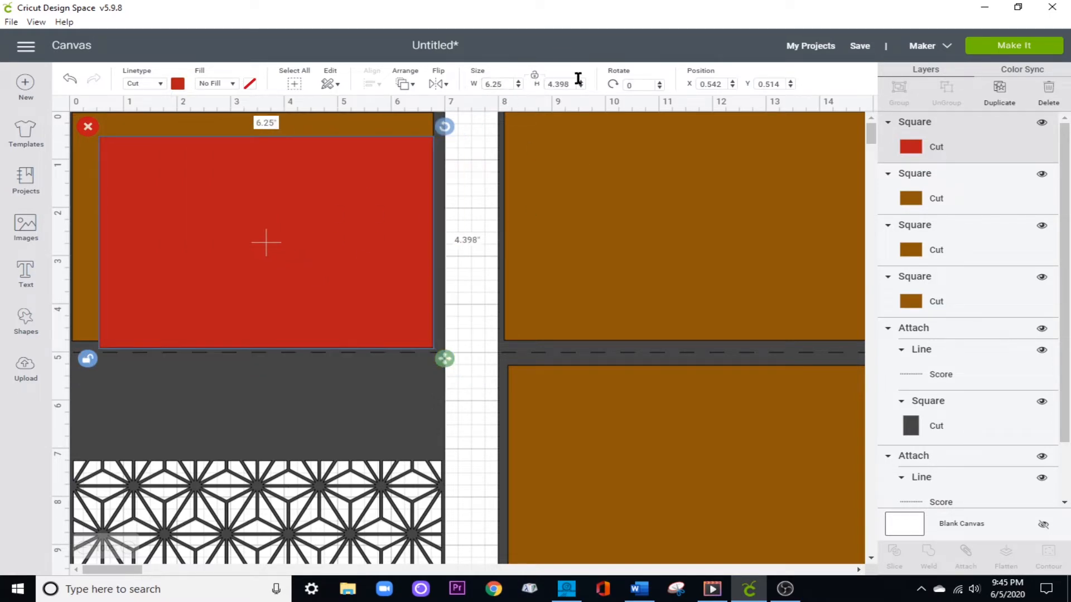
{"action": "double_click", "coordinate": [571, 84]}
{"action": "type", "text": "4.25"}
{"action": "key", "text": "Return"}
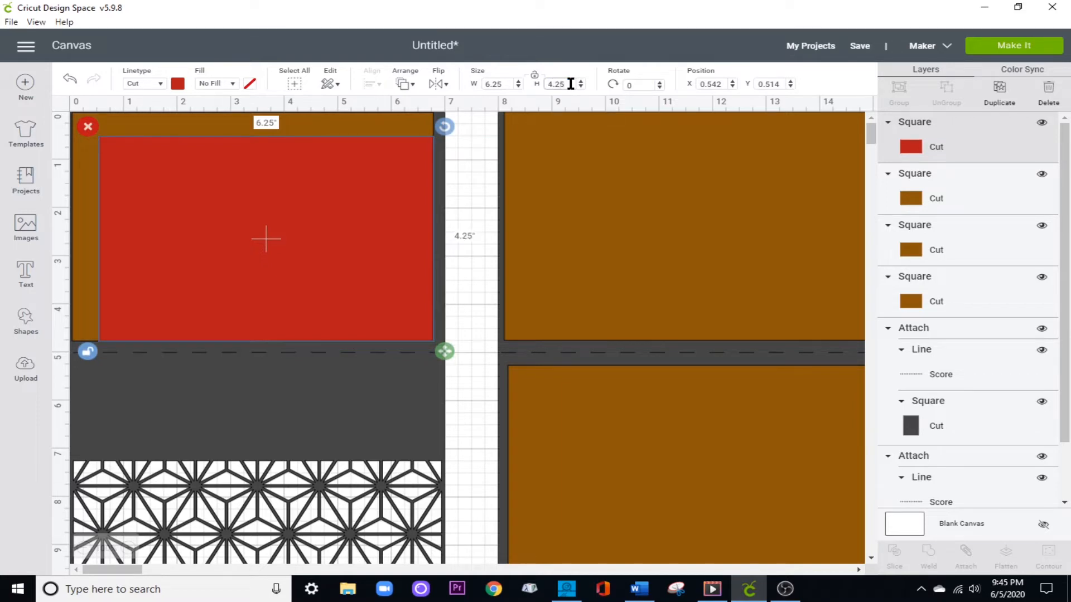
Duplicate the red rectangle and place one on the lattice panel's brown rectangle and one on the plain panel's upper brown rectangle.
{"action": "left_click_drag", "start_coordinate": [311, 248], "coordinate": [541, 245]}
{"action": "left_click", "coordinate": [1001, 95]}
{"action": "left_click_drag", "start_coordinate": [572, 258], "coordinate": [591, 259]}
{"action": "left_click_drag", "start_coordinate": [413, 283], "coordinate": [581, 251]}
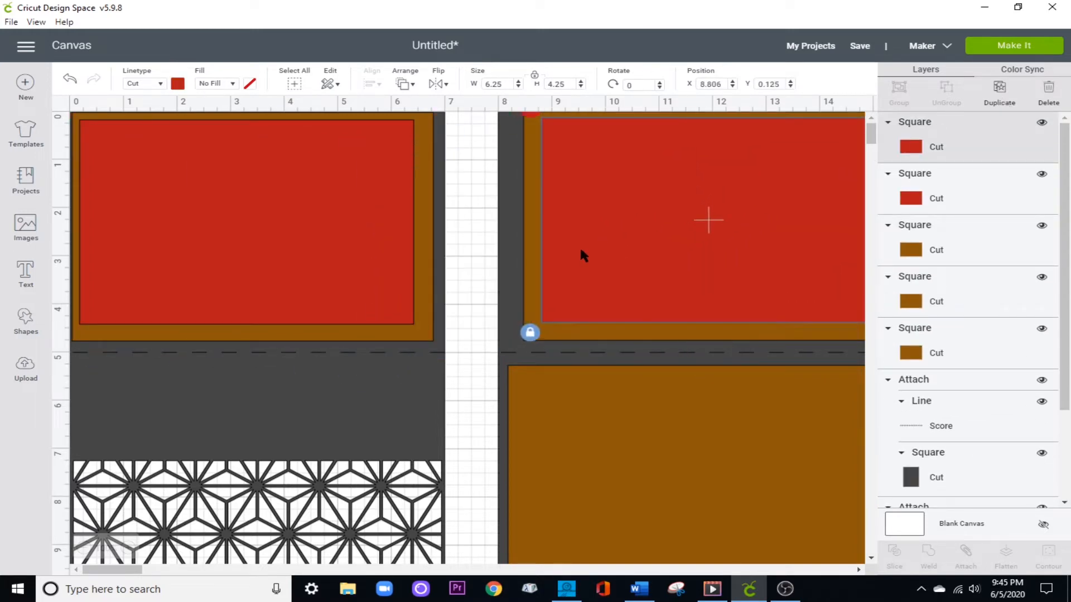
Duplicate the red rectangle again and fit the copy inside the brown rectangle on the plain panel's lower half.
{"action": "left_click", "coordinate": [1001, 96]}
{"action": "left_click_drag", "start_coordinate": [802, 317], "coordinate": [735, 476]}
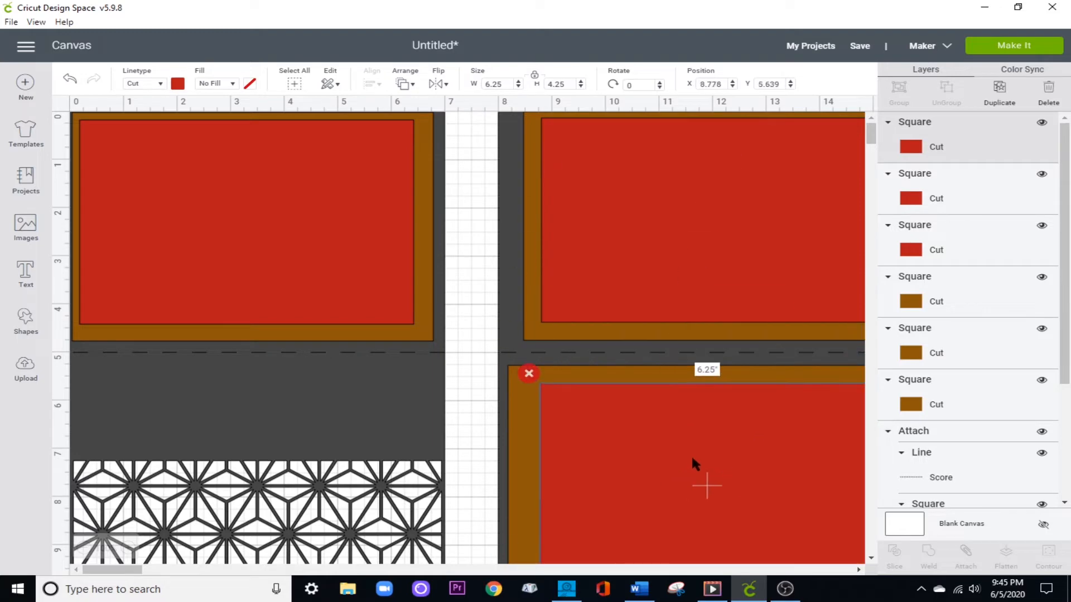
{"action": "left_click_drag", "start_coordinate": [134, 570], "coordinate": [150, 568]}
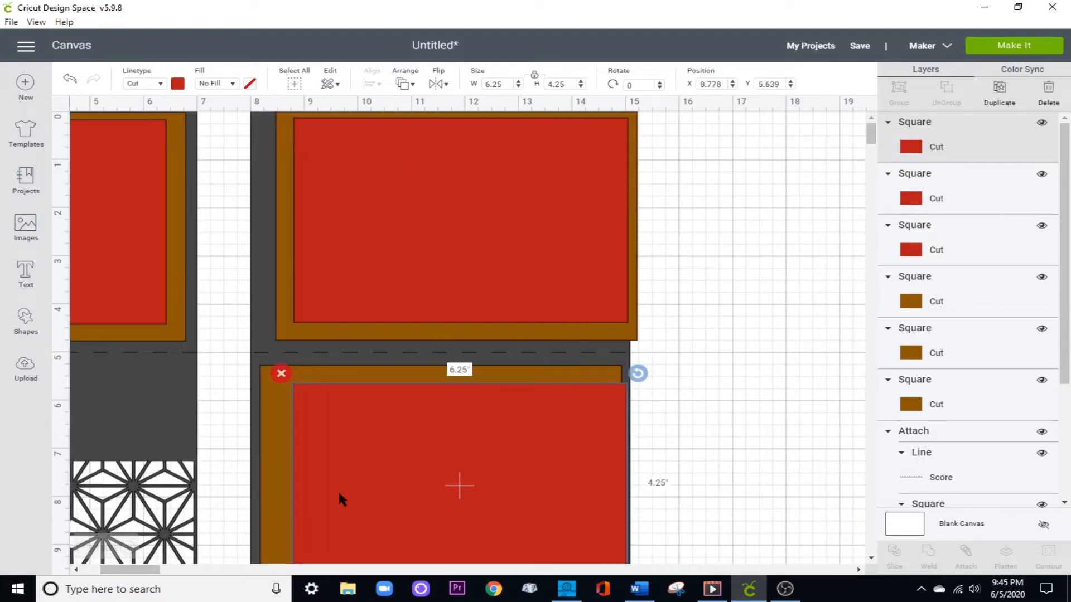
{"action": "left_click_drag", "start_coordinate": [367, 497], "coordinate": [341, 491]}
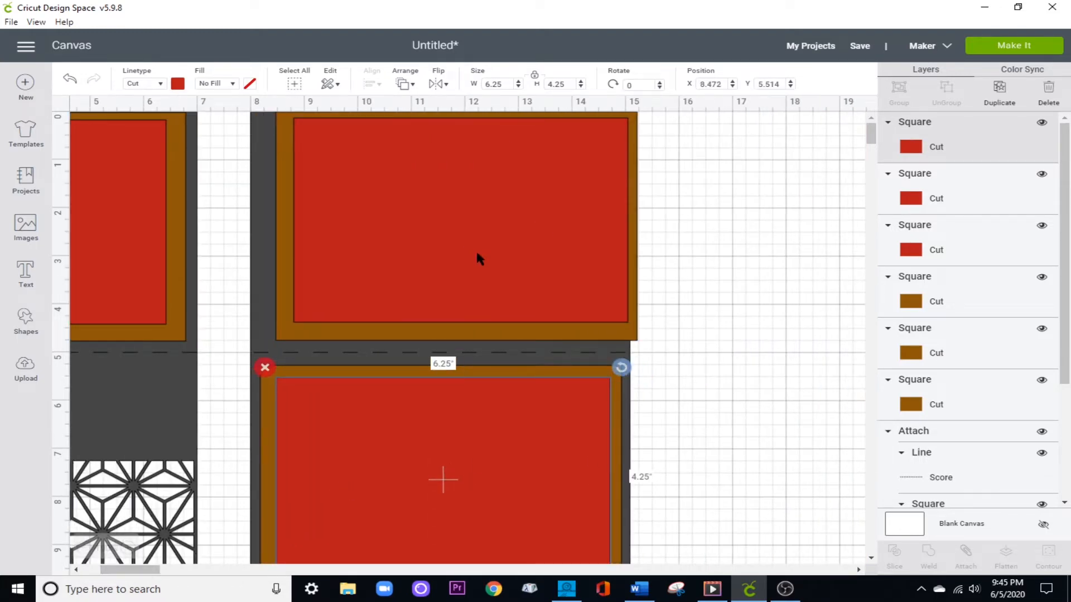
Duplicate the red rectangle on the plain panel's upper half and set the copy's material color to white.
{"action": "left_click", "coordinate": [506, 193]}
{"action": "left_click", "coordinate": [999, 91]}
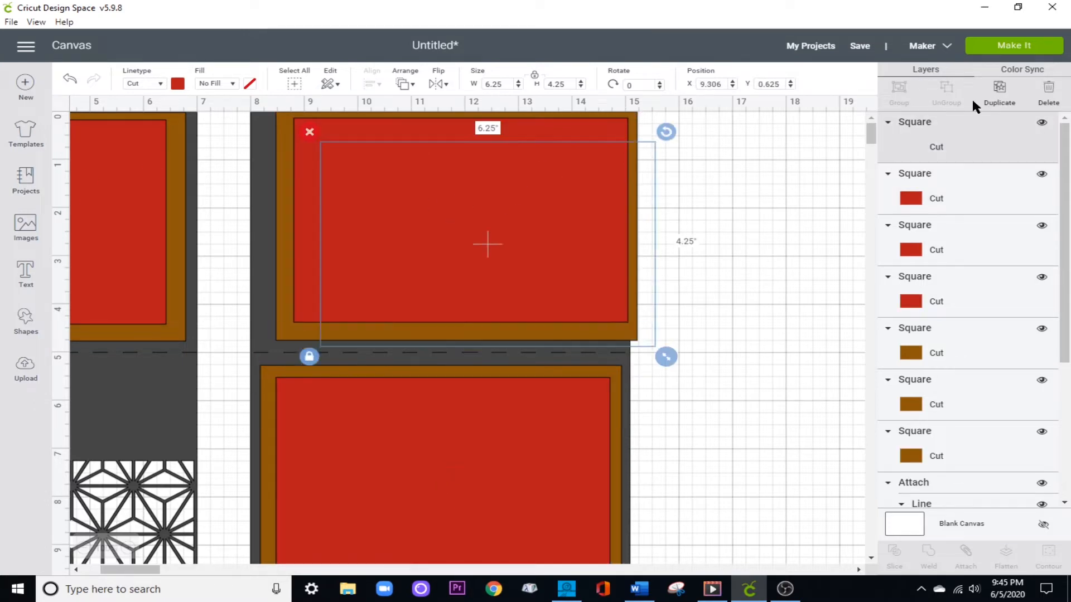
{"action": "left_click", "coordinate": [178, 84]}
{"action": "left_click", "coordinate": [193, 206]}
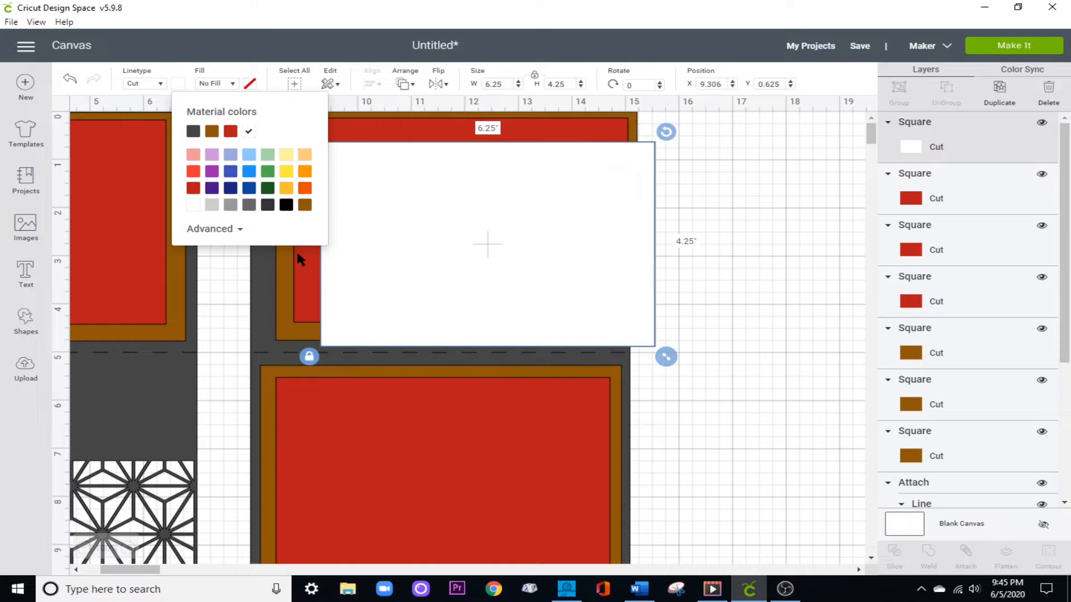
Resize the white rectangle to a height of 4 inches with proportions locked and position it inside the upper red rectangle.
{"action": "double_click", "coordinate": [502, 84]}
{"action": "type", "text": "6"}
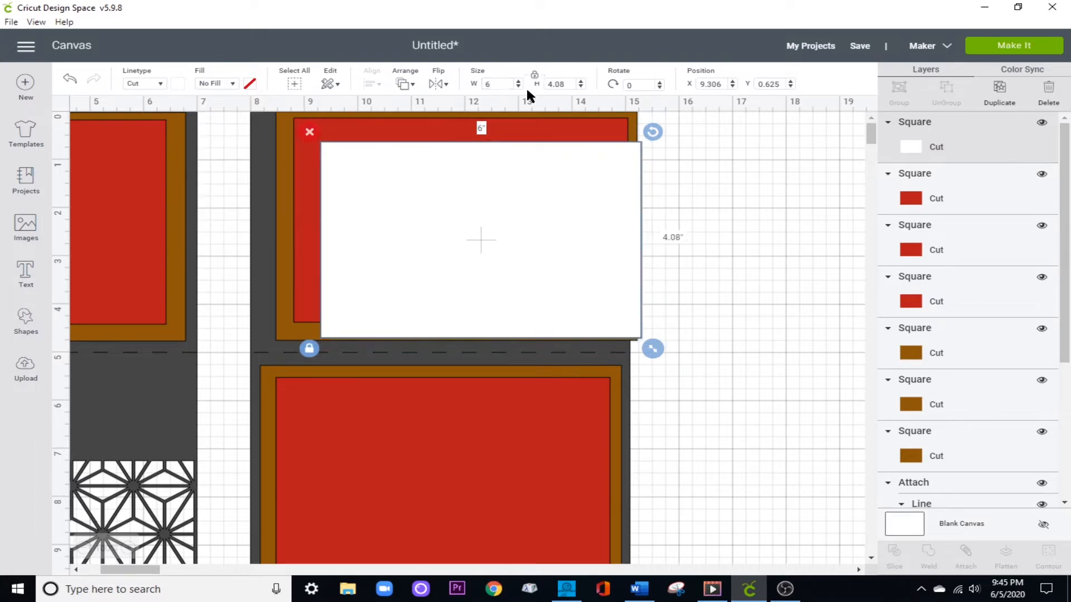
{"action": "key", "text": "BackSpace"}
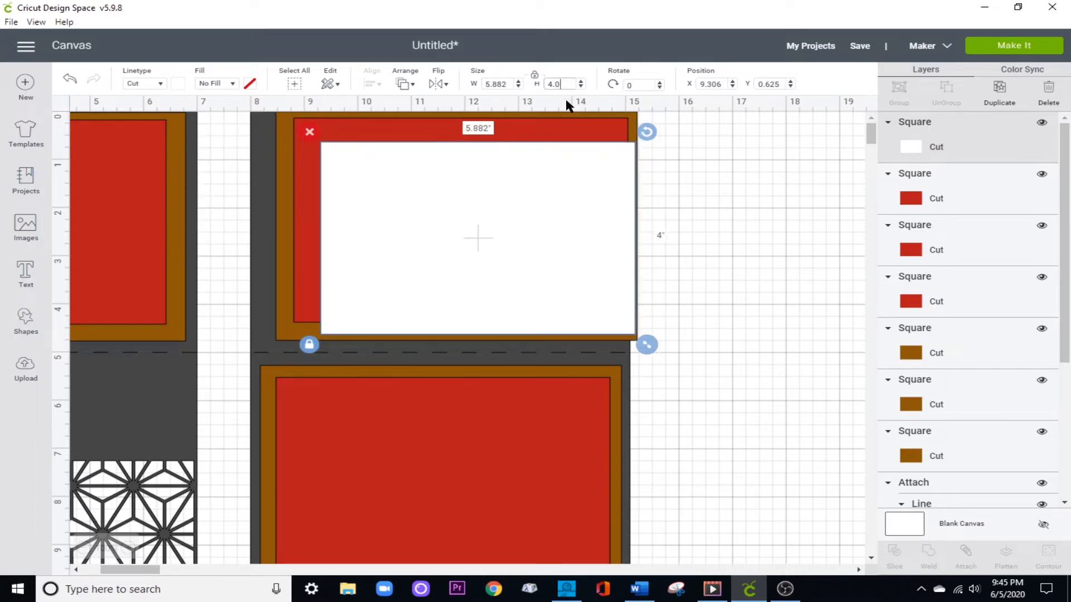
{"action": "left_click_drag", "start_coordinate": [533, 222], "coordinate": [513, 205]}
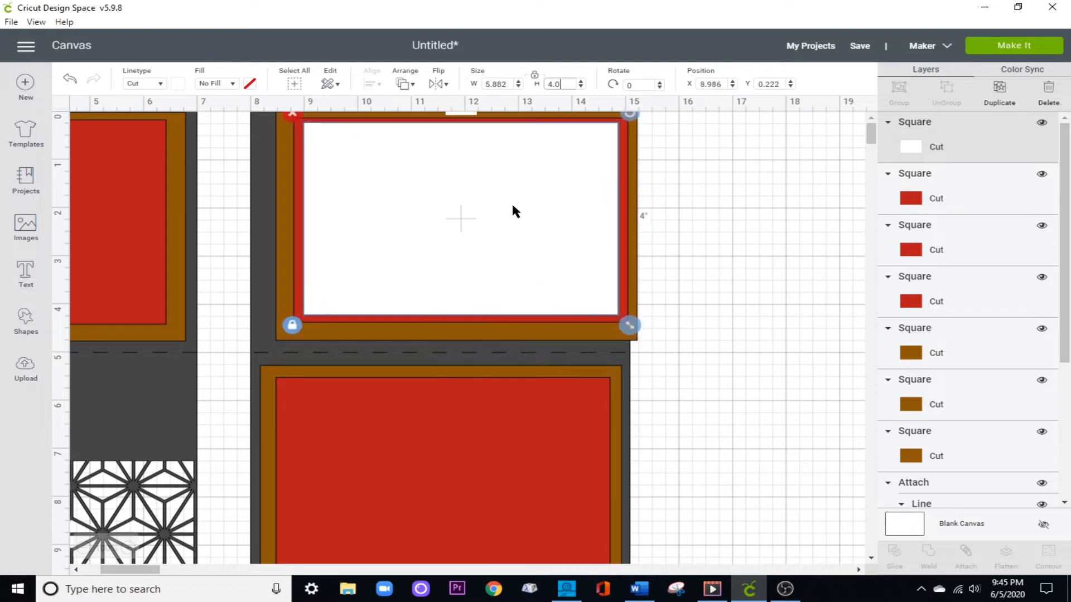
Resize the red rectangle behind the white one to 6.375 by 4.375 inches with its proportions unlocked.
{"action": "left_click", "coordinate": [624, 239]}
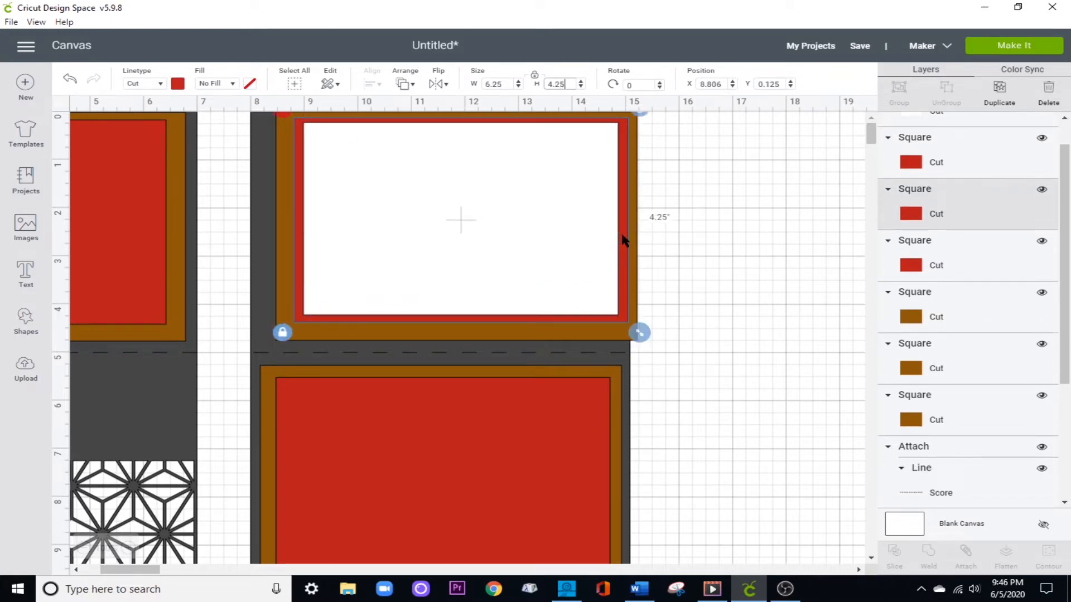
{"action": "left_click", "coordinate": [634, 256]}
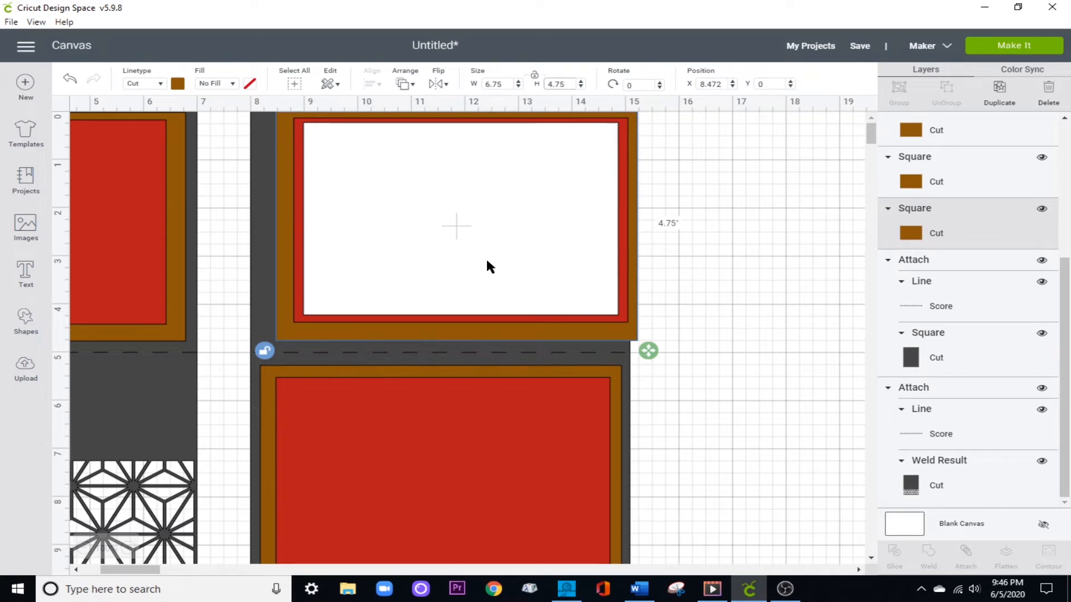
{"action": "left_click", "coordinate": [496, 321]}
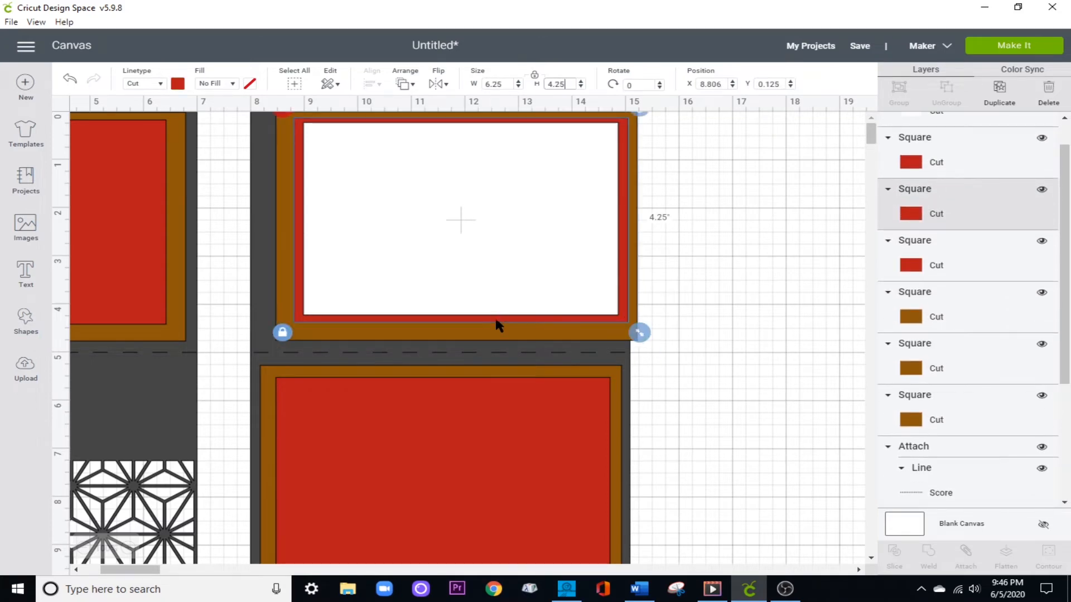
{"action": "left_click", "coordinate": [494, 332]}
{"action": "left_click", "coordinate": [498, 320]}
{"action": "left_click", "coordinate": [496, 85]}
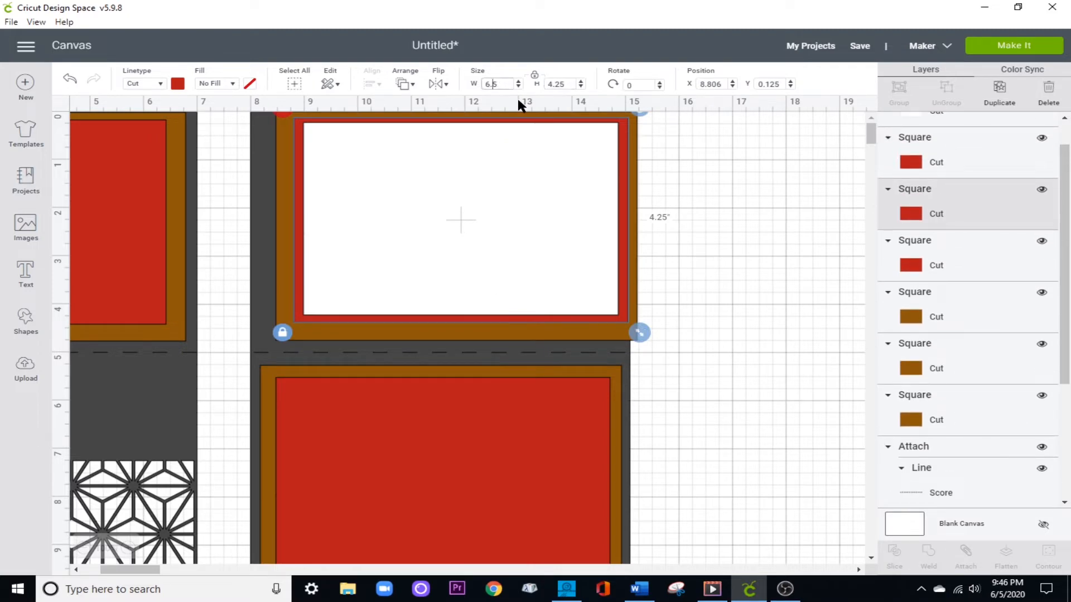
{"action": "key", "text": "Return"}
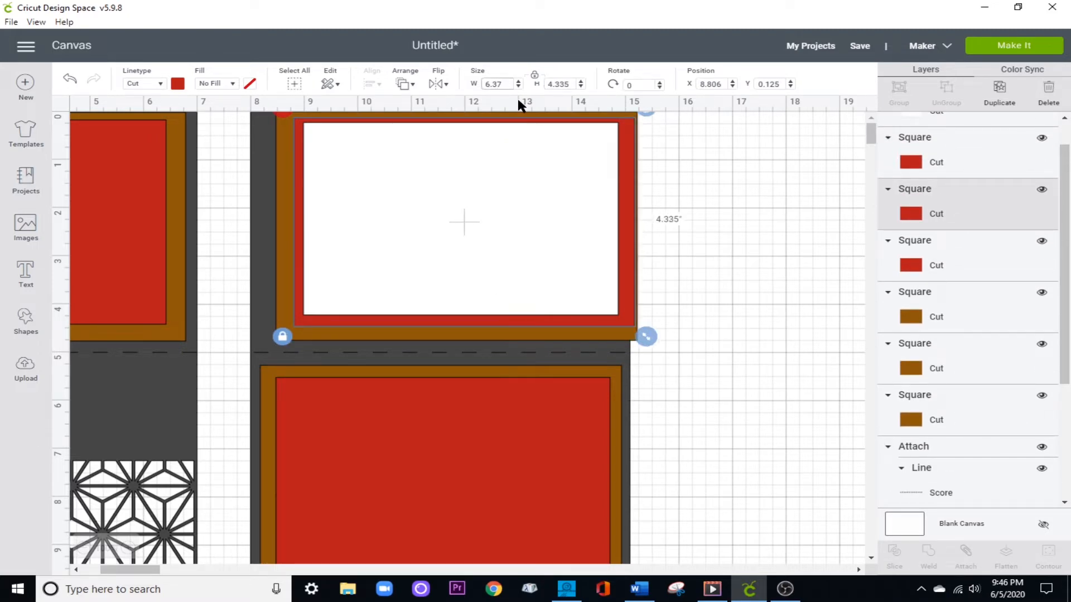
{"action": "left_click", "coordinate": [535, 78]}
{"action": "left_click", "coordinate": [569, 84]}
{"action": "key", "text": "Return"}
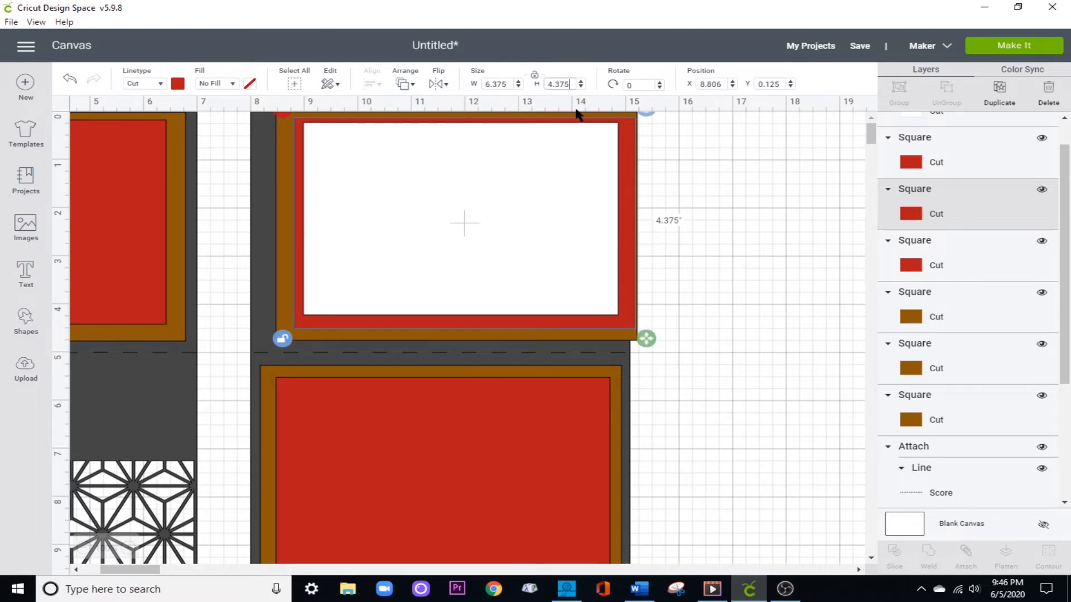
Center the upper white, red and brown rectangles on each other and move the stack to the middle of the plain panel's upper half.
{"action": "left_click", "coordinate": [510, 203]}
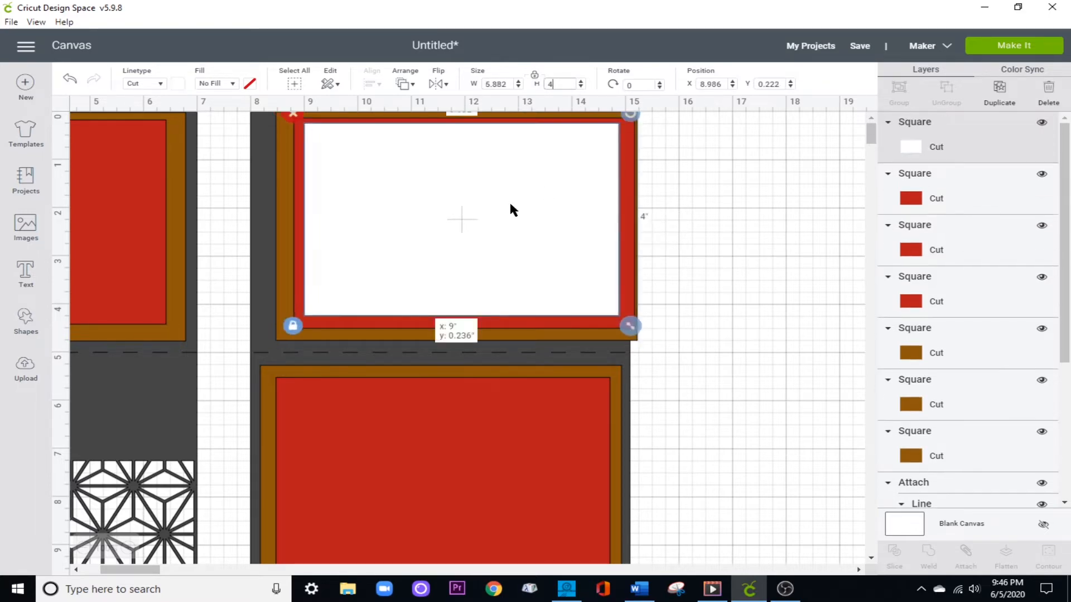
{"action": "left_click_drag", "start_coordinate": [664, 226], "coordinate": [611, 230]}
{"action": "left_click", "coordinate": [655, 235]}
{"action": "left_click", "coordinate": [628, 166], "text": "shift"}
{"action": "left_click", "coordinate": [603, 118], "text": "shift"}
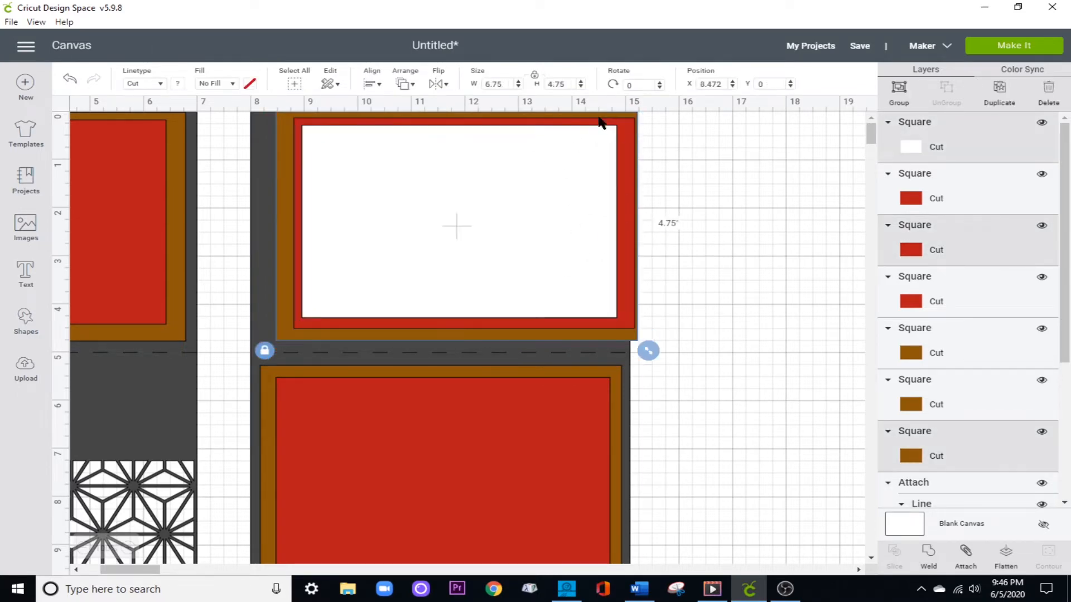
{"action": "left_click", "coordinate": [372, 85]}
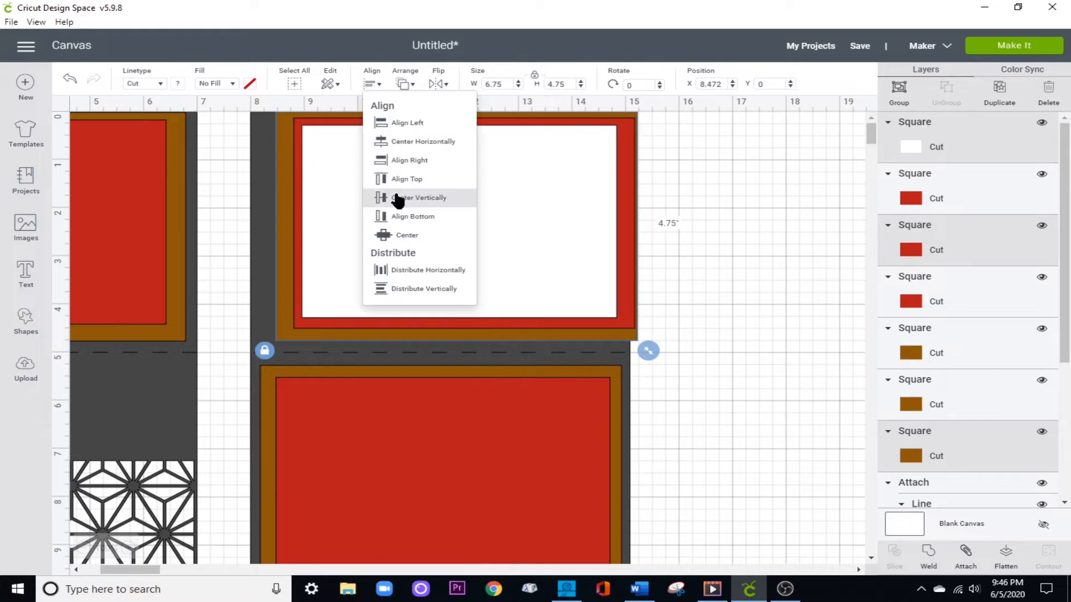
{"action": "left_click", "coordinate": [402, 237]}
{"action": "left_click_drag", "start_coordinate": [424, 272], "coordinate": [404, 258]}
{"action": "left_click", "coordinate": [699, 289]}
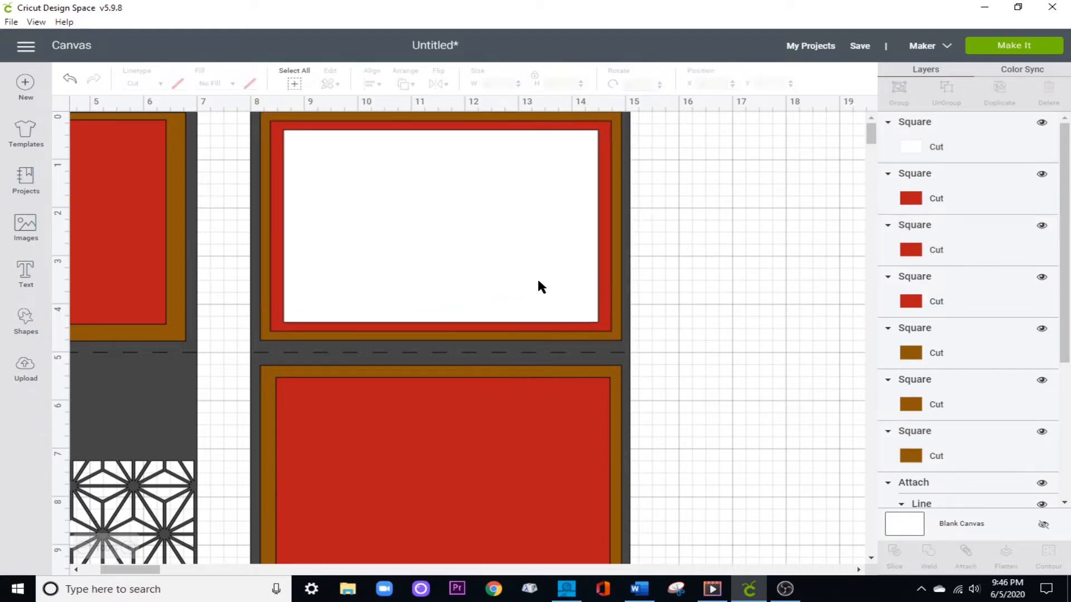
Duplicate the white rectangle and position the copy inside the red rectangle on the lattice panel.
{"action": "left_click", "coordinate": [368, 221]}
{"action": "left_click", "coordinate": [1001, 96]}
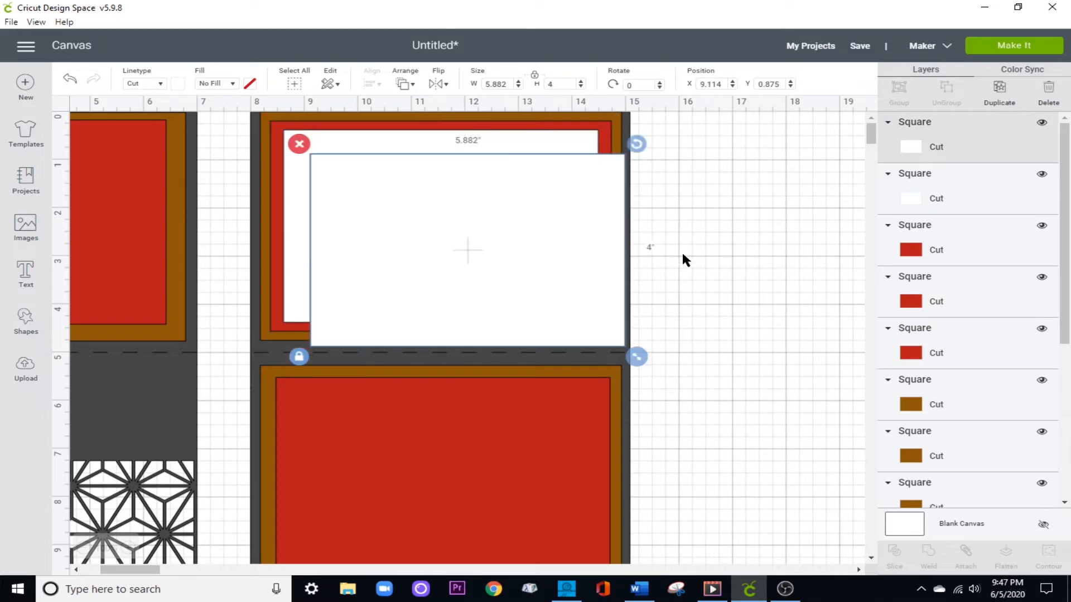
{"action": "left_click_drag", "start_coordinate": [434, 268], "coordinate": [223, 323]}
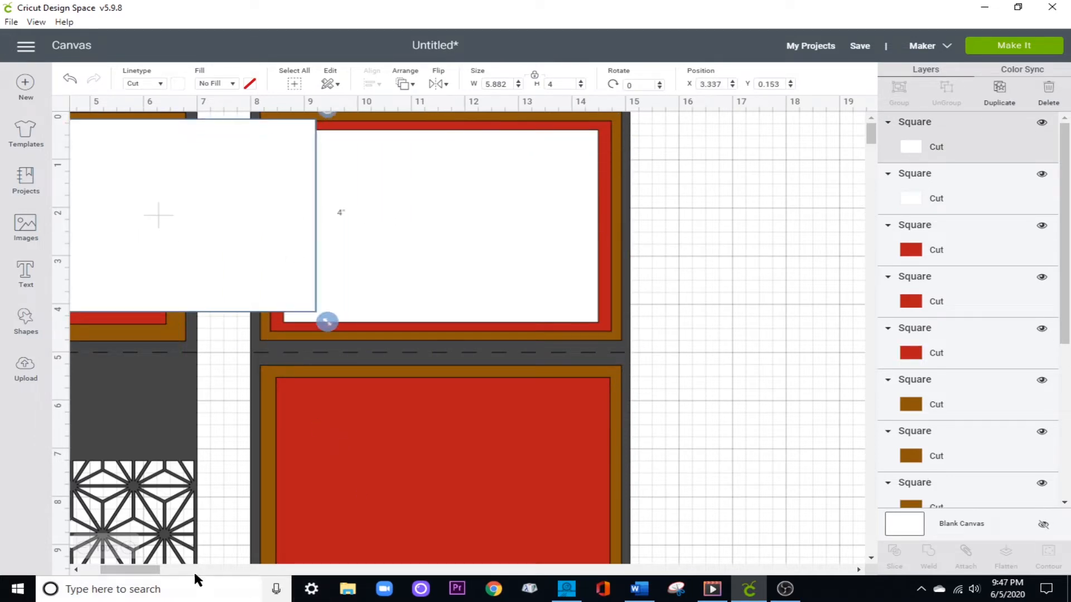
{"action": "left_click", "coordinate": [77, 570]}
{"action": "left_click_drag", "start_coordinate": [400, 269], "coordinate": [227, 228]}
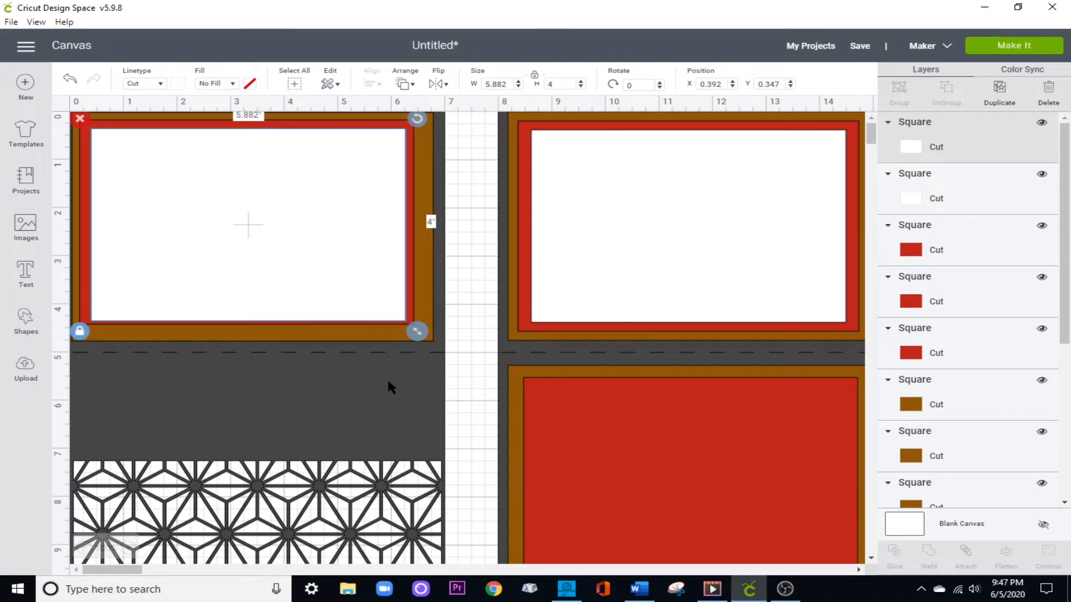
Search all Cricut images for "sympathy" and insert the "With Sympathy" phrase image into the project.
{"action": "left_click", "coordinate": [25, 226]}
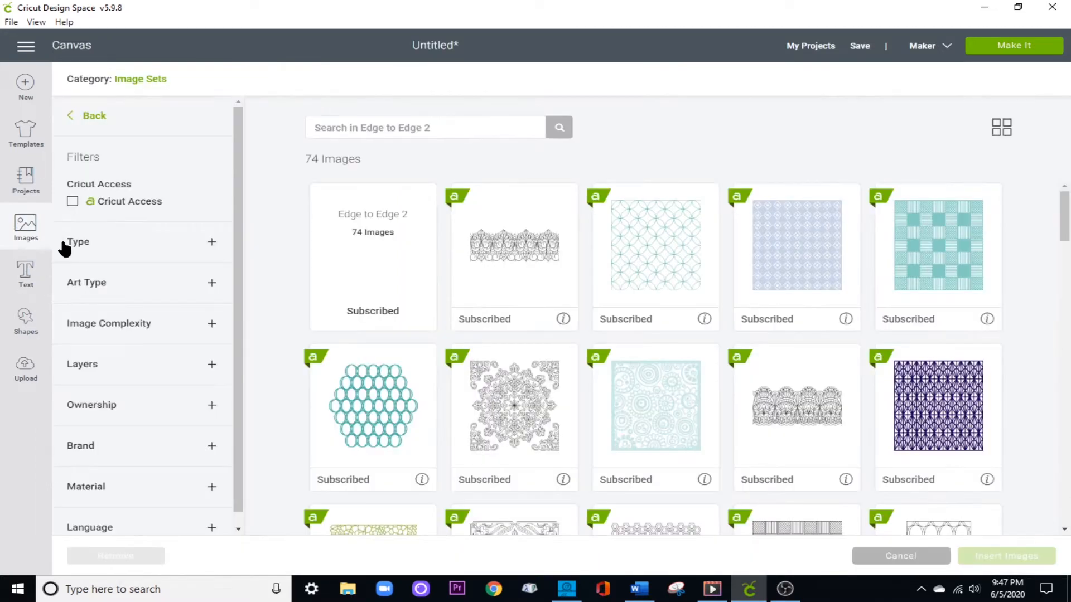
{"action": "left_click", "coordinate": [82, 115]}
{"action": "left_click", "coordinate": [533, 127]}
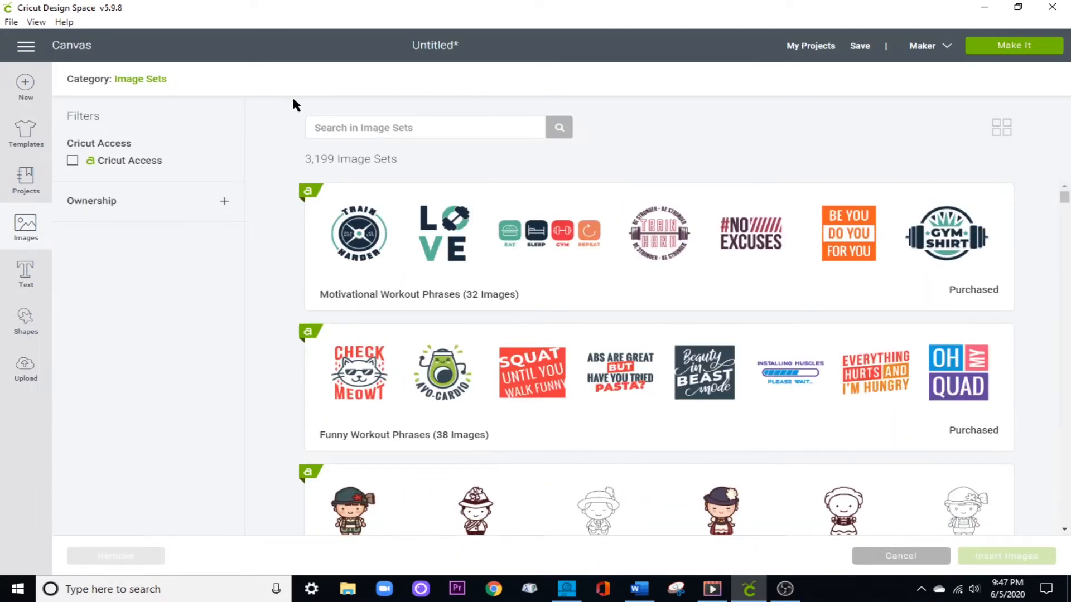
{"action": "left_click", "coordinate": [158, 81]}
{"action": "left_click", "coordinate": [566, 133]}
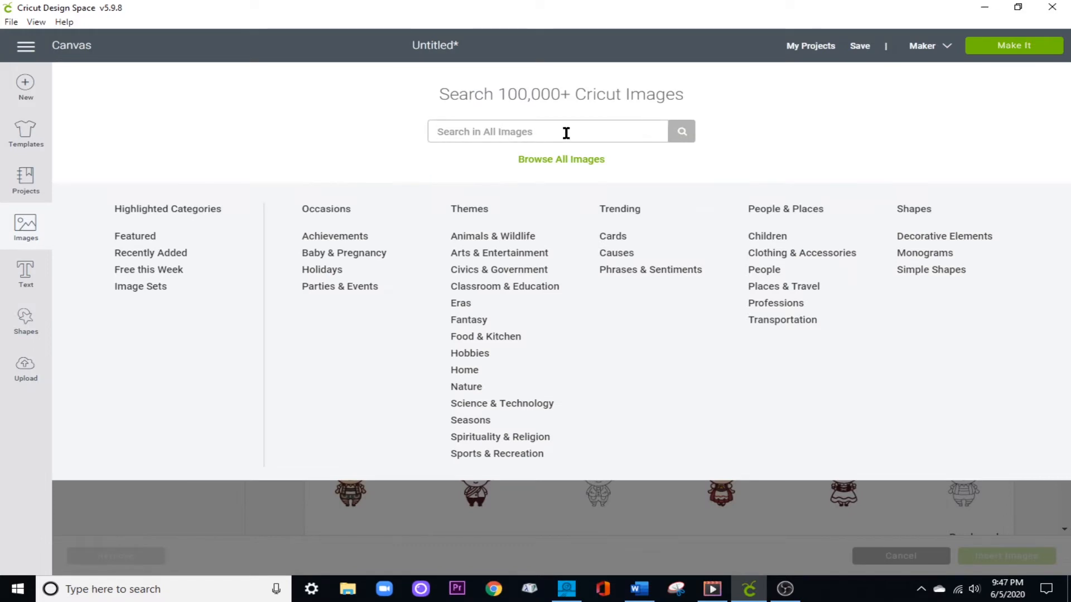
{"action": "type", "text": "sympathy"}
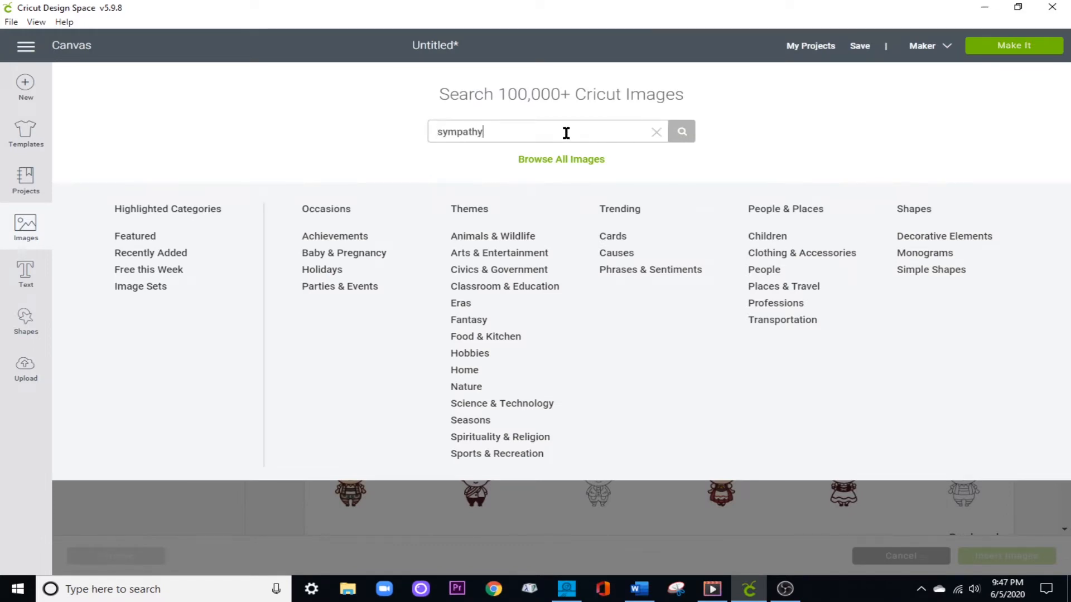
{"action": "key", "text": "Return"}
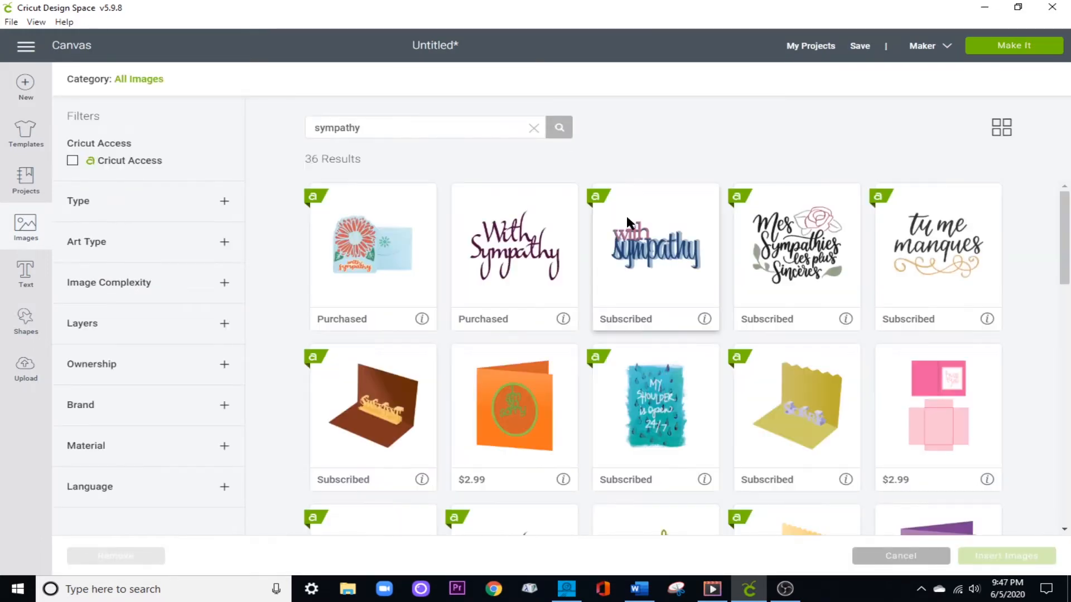
{"action": "scroll", "coordinate": [701, 301], "scroll_direction": "down", "scroll_amount": 5}
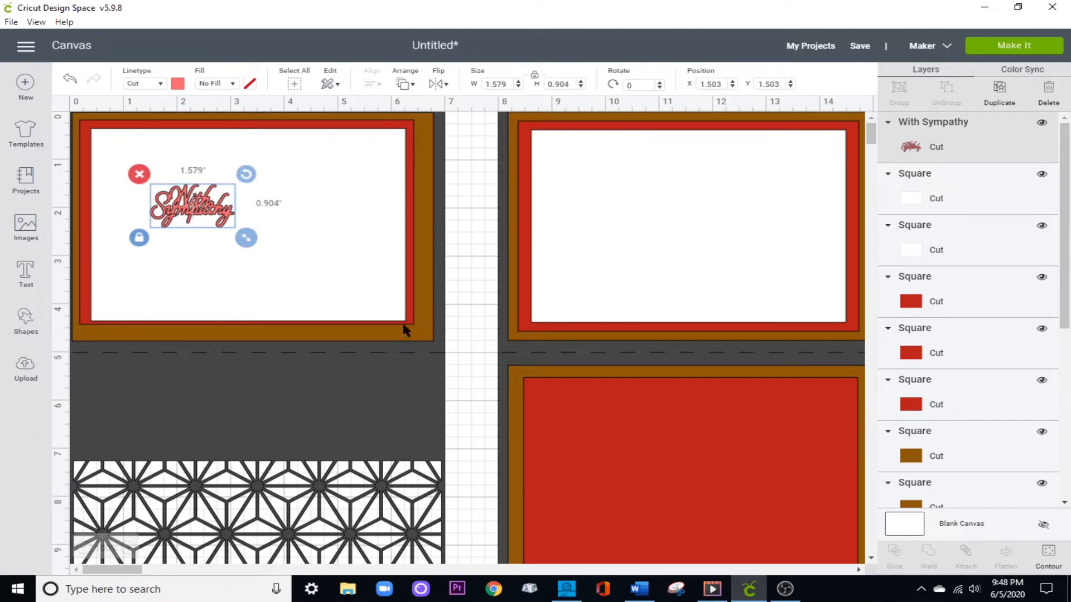
Rotate the whole lattice panel with its layered rectangles by 90 degrees and place it at X 0, Y 0.
{"action": "left_click", "coordinate": [467, 224]}
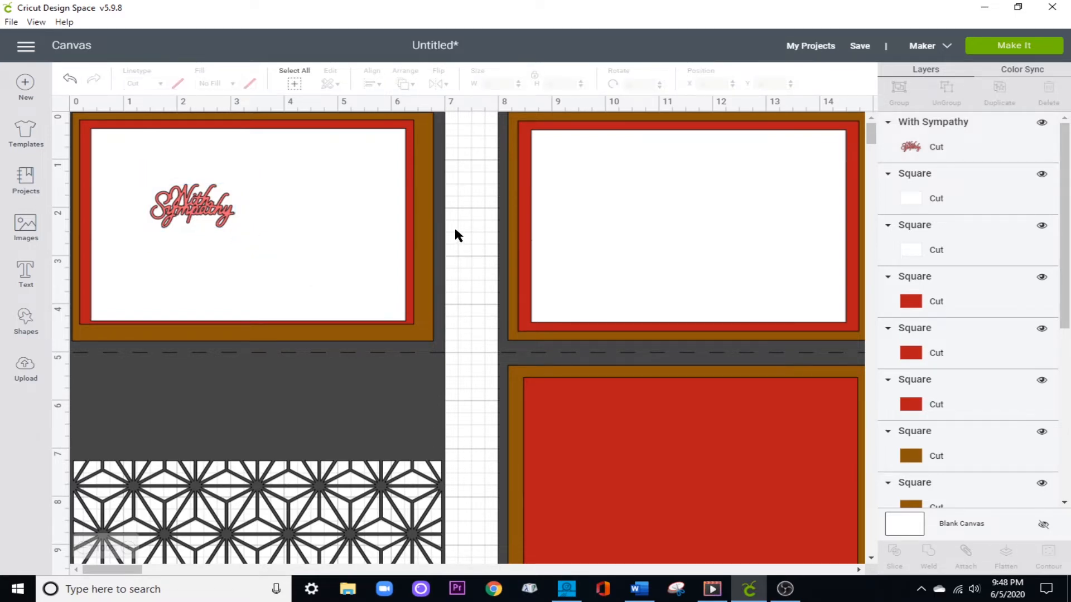
{"action": "left_click_drag", "start_coordinate": [373, 284], "coordinate": [343, 320]}
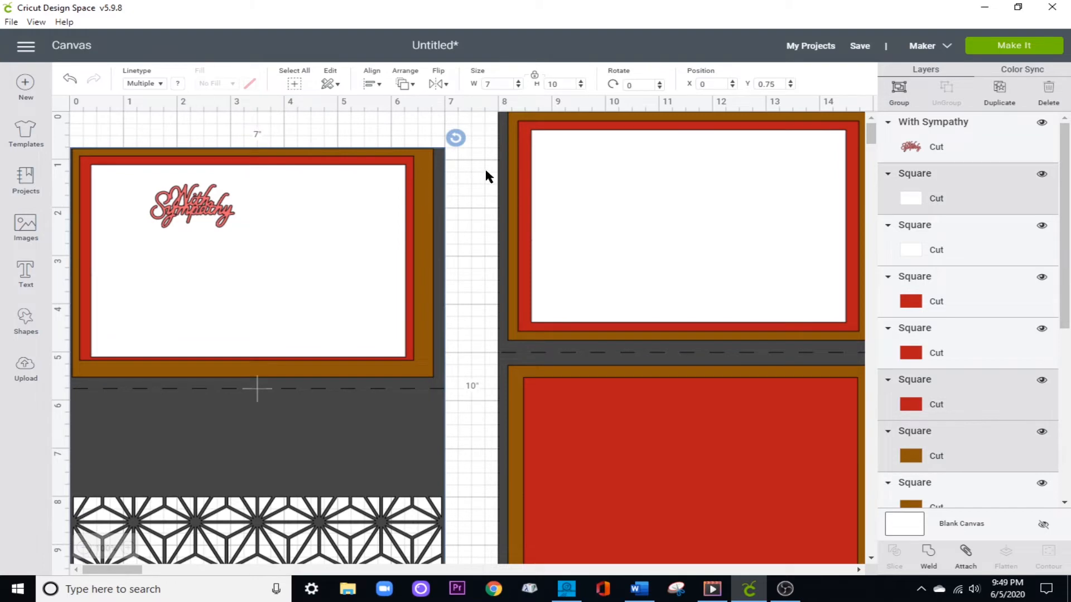
{"action": "left_click", "coordinate": [473, 179]}
{"action": "left_click_drag", "start_coordinate": [464, 193], "coordinate": [320, 396]}
{"action": "left_click", "coordinate": [643, 82]}
{"action": "type", "text": "90"}
{"action": "key", "text": "Return"}
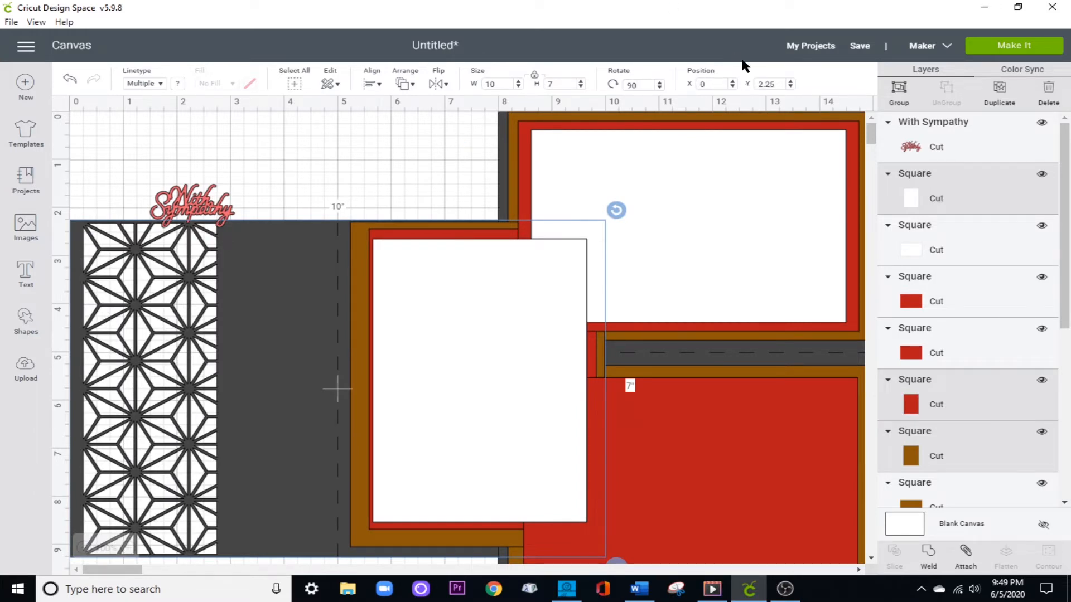
{"action": "double_click", "coordinate": [776, 83]}
{"action": "type", "text": "0"}
{"action": "key", "text": "Return"}
Rotate the plain panel with all its rectangles by 90 degrees and place it at X 11, Y 0.
{"action": "left_click_drag", "start_coordinate": [121, 568], "coordinate": [143, 570]}
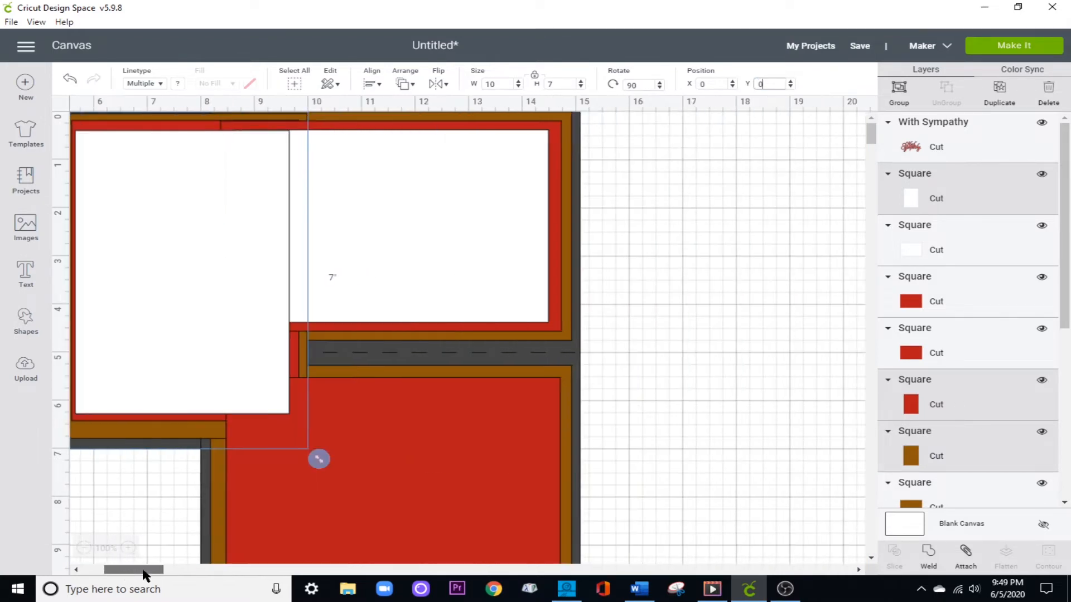
{"action": "left_click", "coordinate": [650, 176]}
{"action": "left_click_drag", "start_coordinate": [646, 166], "coordinate": [528, 350]}
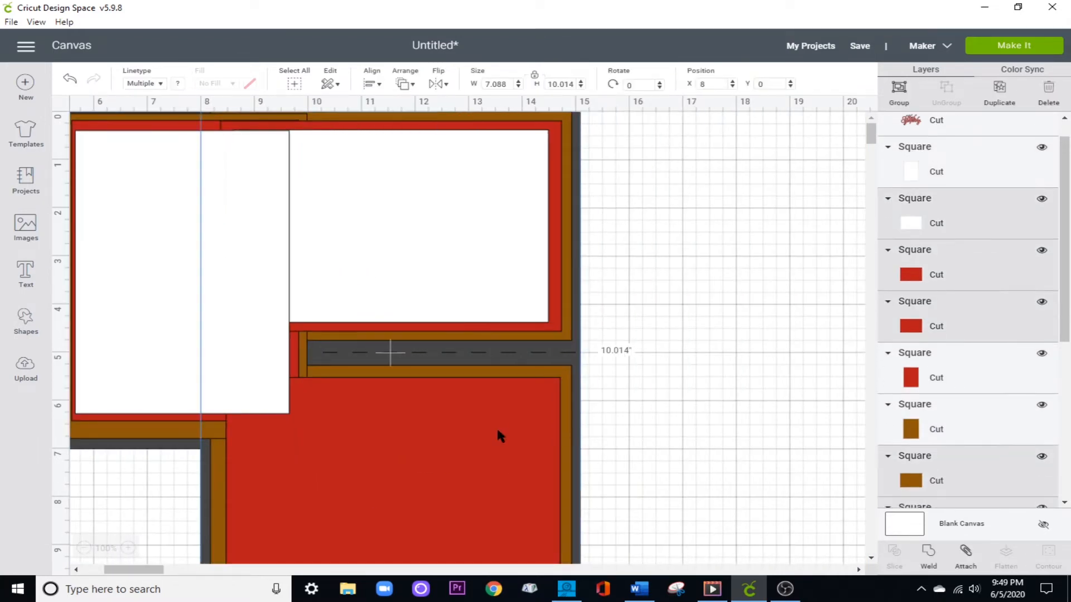
{"action": "left_click", "coordinate": [632, 85]}
{"action": "type", "text": "90"}
{"action": "key", "text": "Return"}
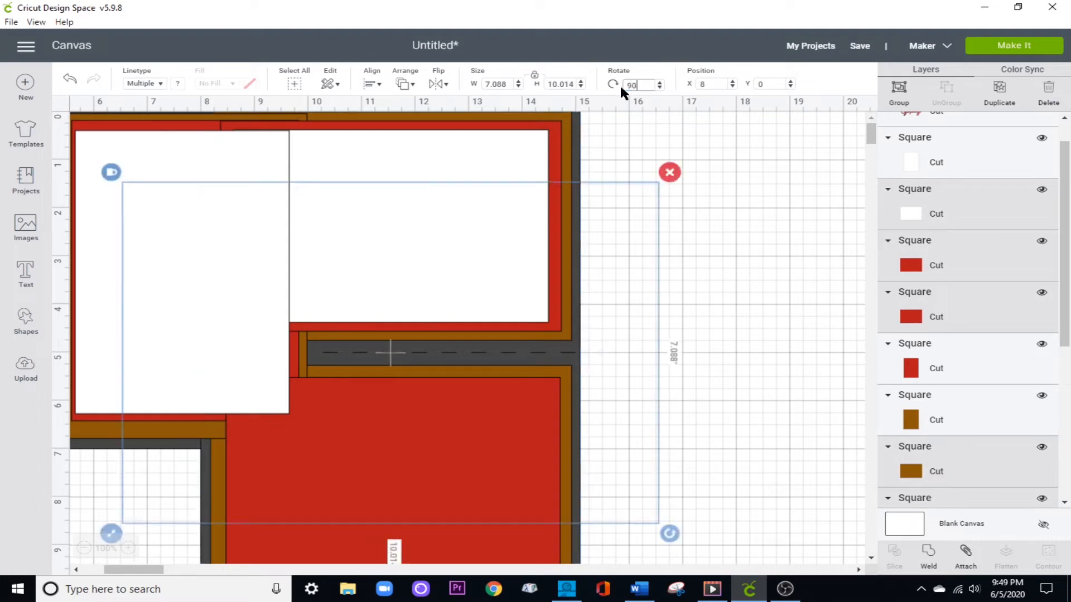
{"action": "left_click", "coordinate": [720, 84]}
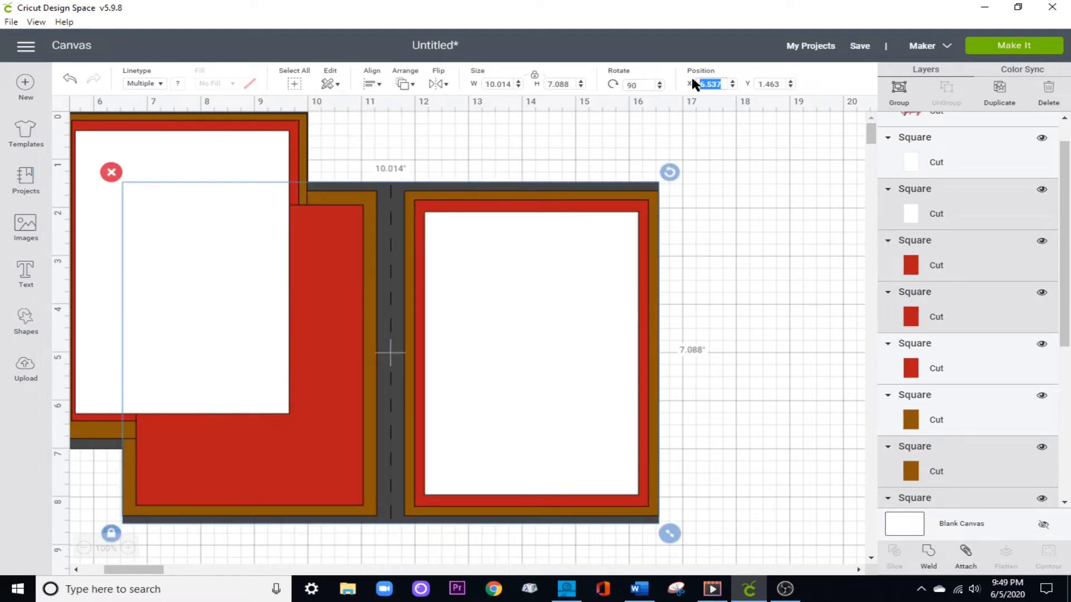
{"action": "type", "text": "11"}
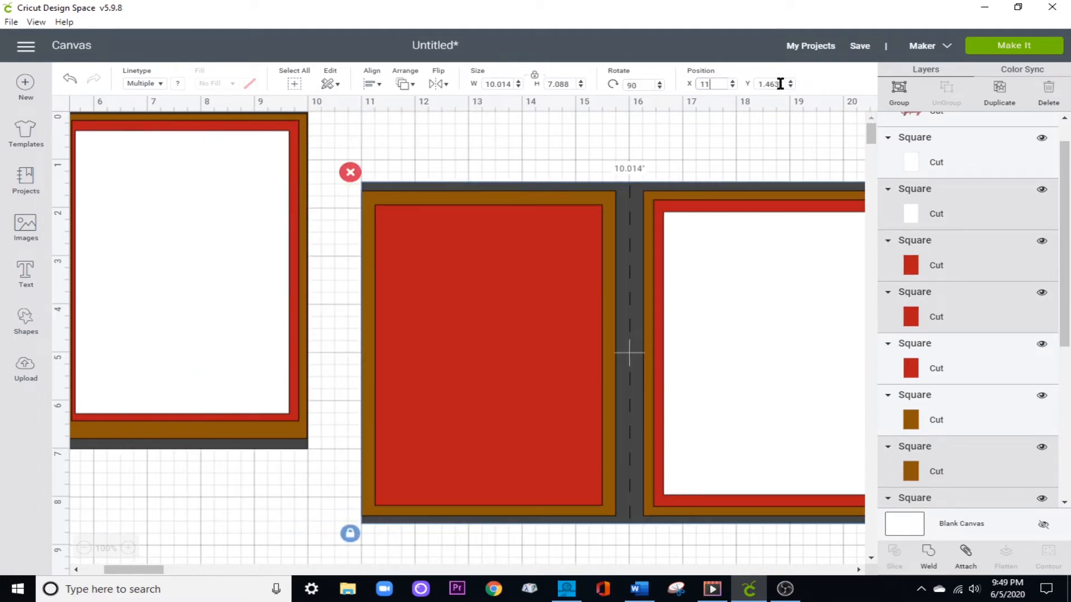
{"action": "left_click", "coordinate": [781, 84]}
{"action": "type", "text": "0"}
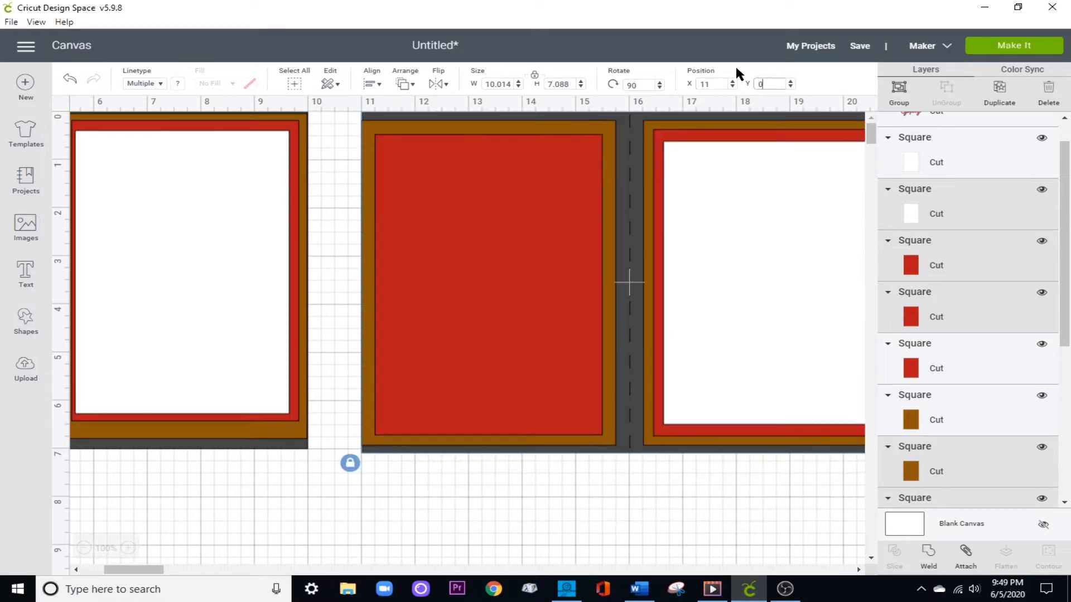
Enlarge the "With Sympathy" image to about 2.87 by 1.64 inches and place it over the lattice's inner edge.
{"action": "left_click_drag", "start_coordinate": [155, 570], "coordinate": [79, 566]}
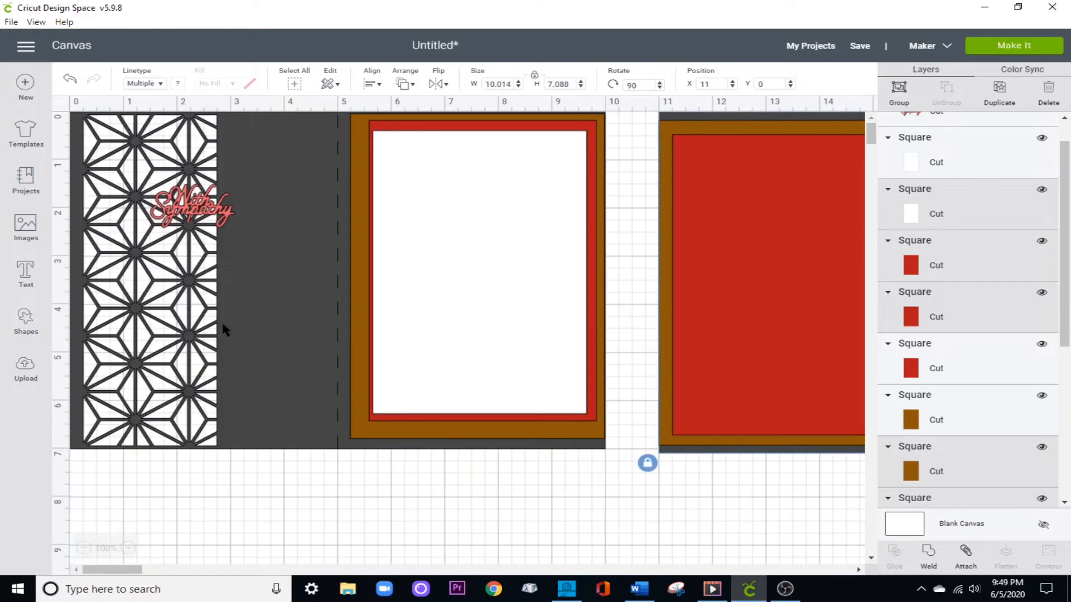
{"action": "left_click", "coordinate": [179, 208]}
{"action": "left_click_drag", "start_coordinate": [246, 237], "coordinate": [302, 275]}
{"action": "left_click_drag", "start_coordinate": [215, 229], "coordinate": [222, 264]}
{"action": "left_click_drag", "start_coordinate": [309, 310], "coordinate": [324, 316]}
{"action": "left_click_drag", "start_coordinate": [256, 272], "coordinate": [270, 277]}
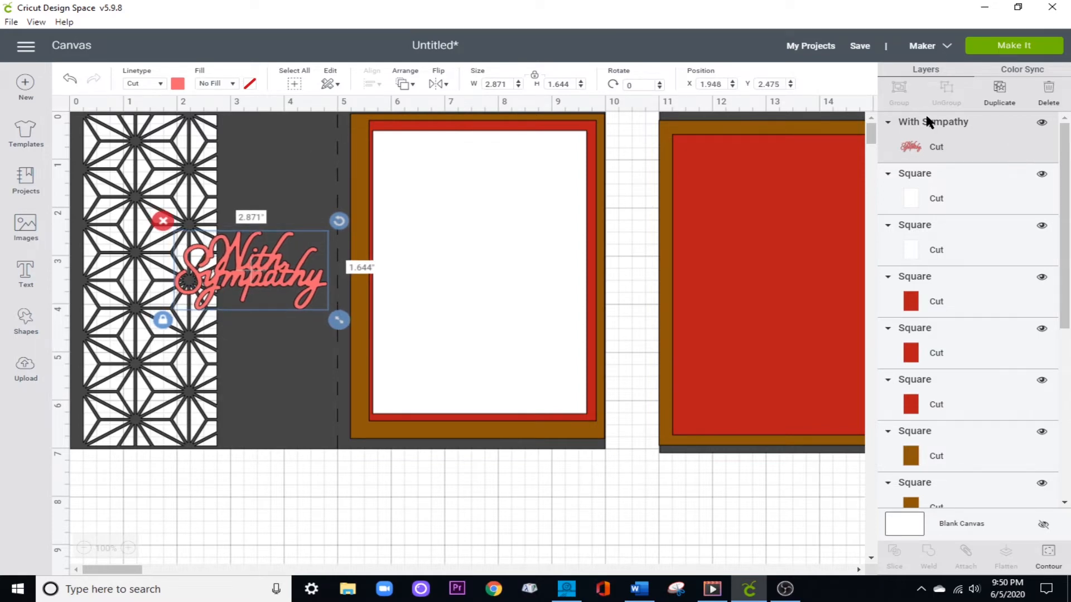
Set the "With Sympathy" image's material color to the panels' dark gray and make three copies of it.
{"action": "left_click", "coordinate": [178, 84]}
{"action": "left_click", "coordinate": [193, 131]}
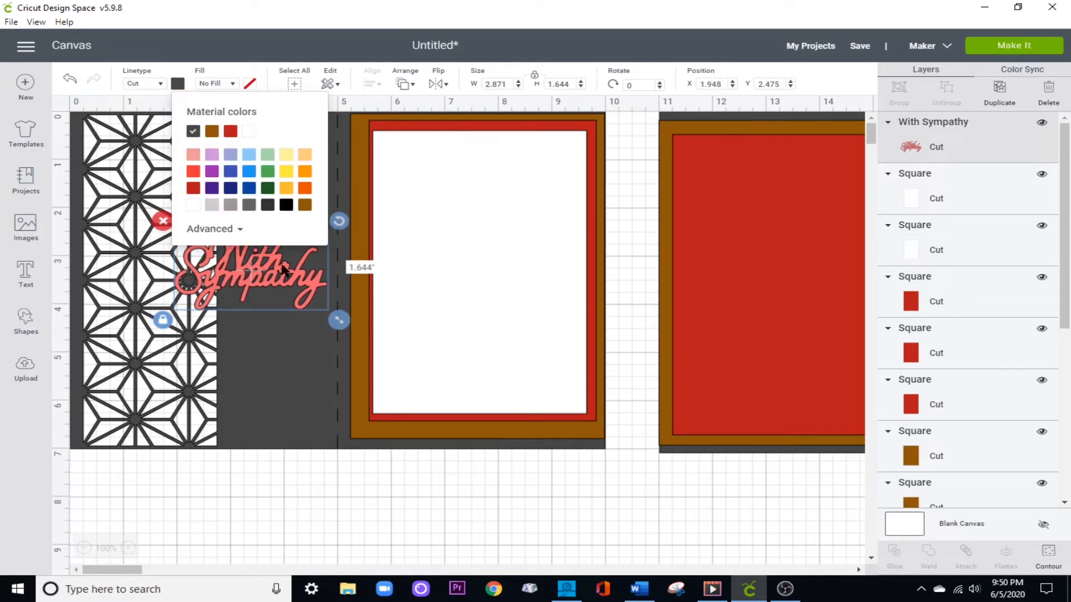
{"action": "left_click", "coordinate": [283, 276]}
{"action": "left_click", "coordinate": [999, 89]}
{"action": "left_click", "coordinate": [999, 89]}
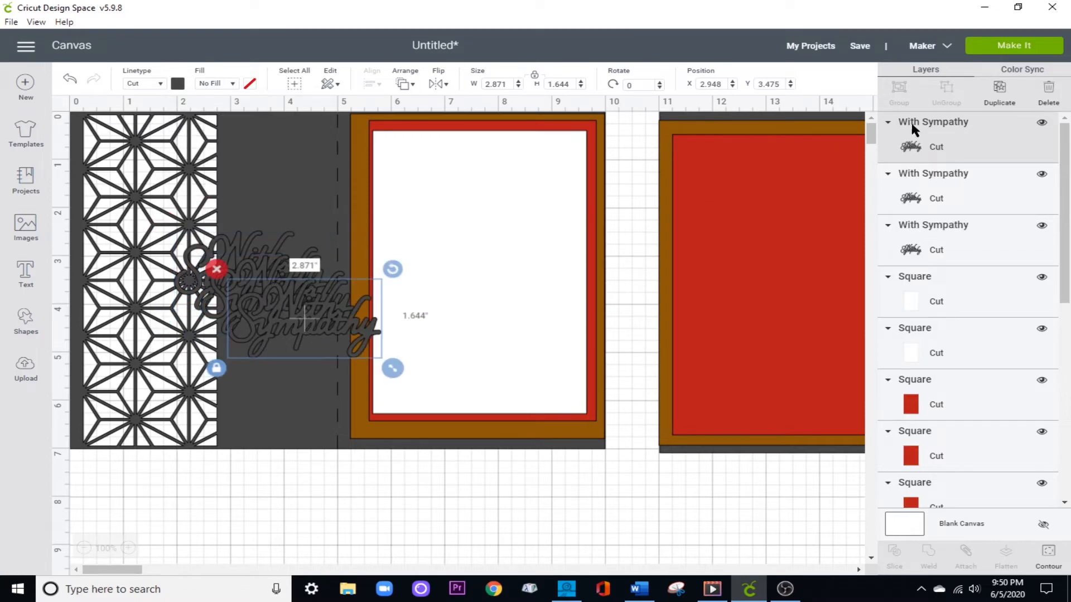
{"action": "left_click", "coordinate": [999, 94]}
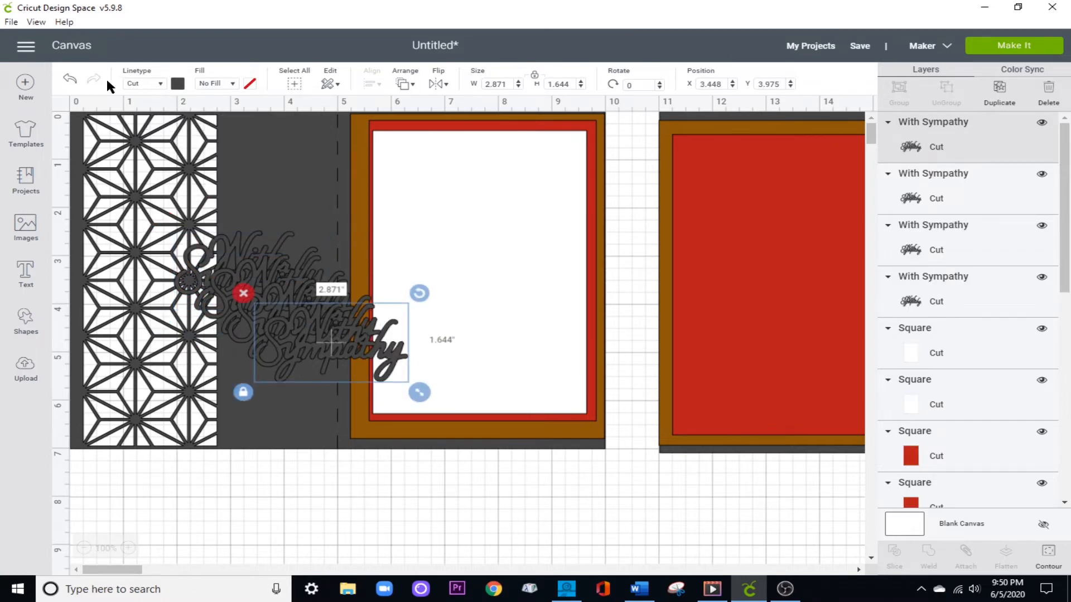
Set the topmost "With Sympathy" copy's material color to light gray.
{"action": "left_click", "coordinate": [177, 84]}
{"action": "left_click", "coordinate": [210, 210]}
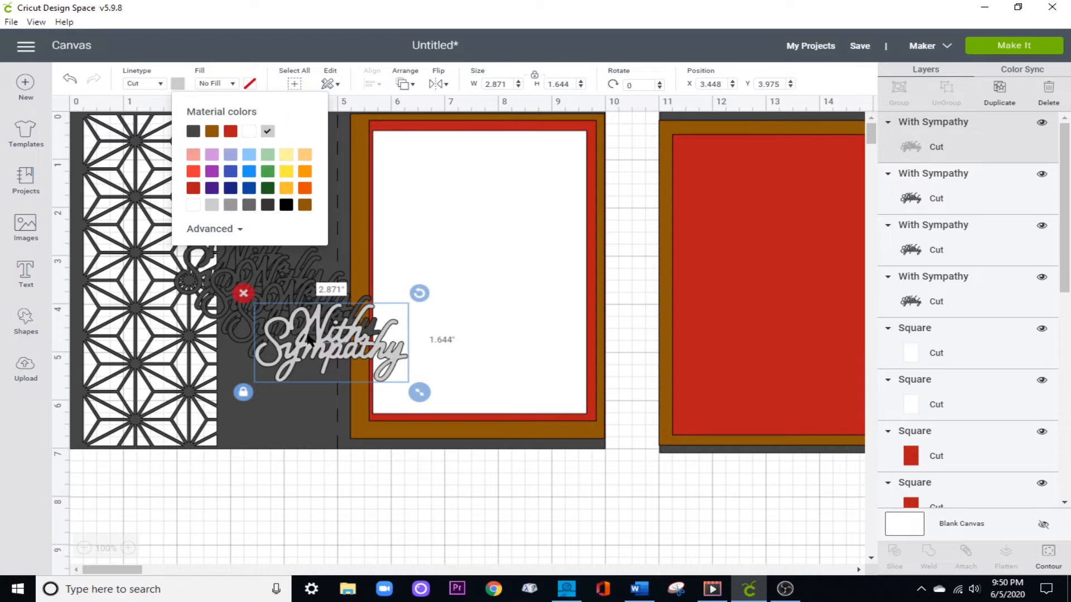
{"action": "left_click", "coordinate": [310, 341]}
Center all four "With Sympathy" layers on each other and move the stack over the lattice's inner edge, about X 1.92, Y 2.45.
{"action": "left_click", "coordinate": [275, 245]}
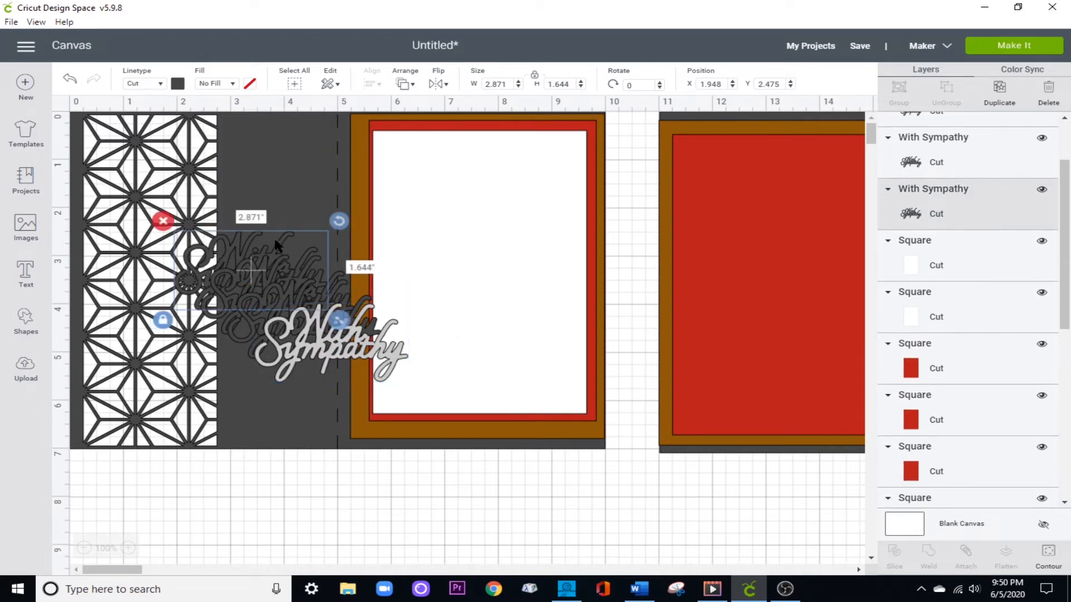
{"action": "scroll", "coordinate": [934, 171], "scroll_direction": "up", "scroll_amount": 1}
{"action": "left_click", "coordinate": [937, 221], "text": "ctrl"}
{"action": "left_click", "coordinate": [940, 174], "text": "ctrl"}
{"action": "left_click", "coordinate": [942, 134], "text": "ctrl"}
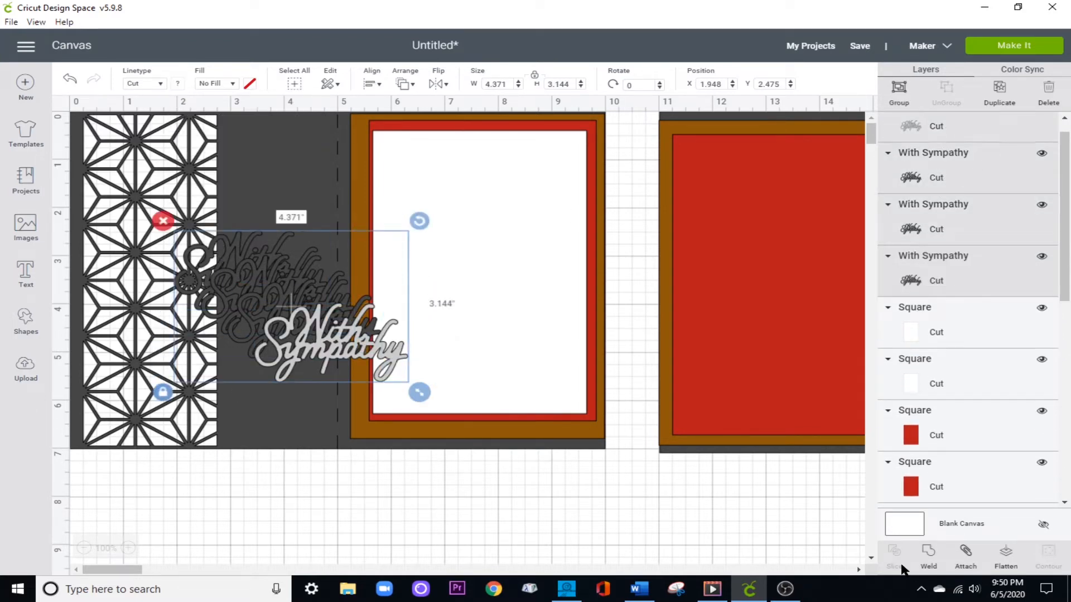
{"action": "left_click", "coordinate": [371, 84]}
{"action": "left_click", "coordinate": [407, 225]}
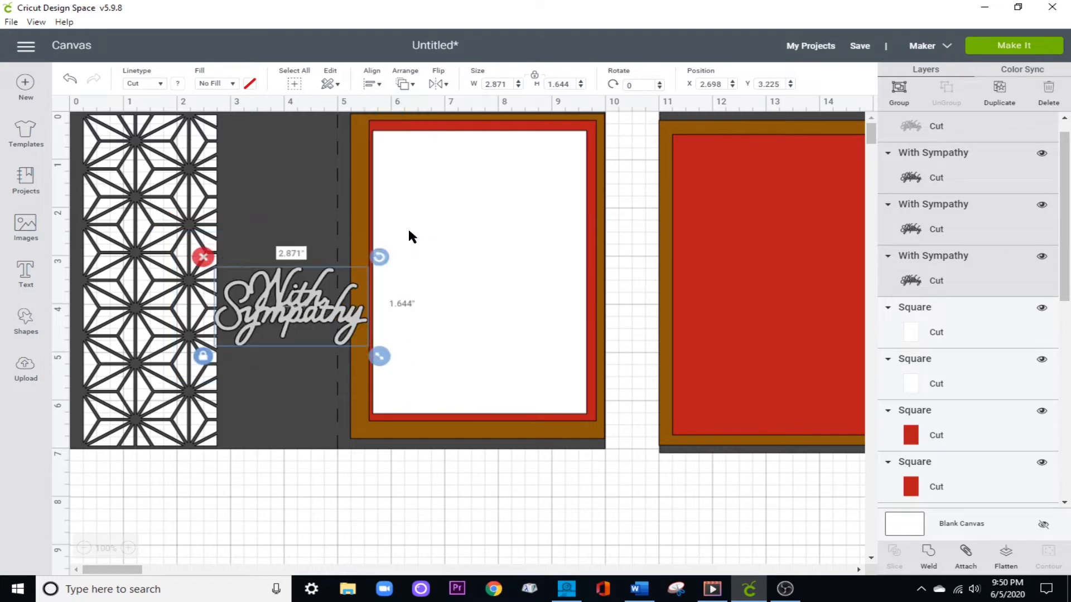
{"action": "left_click_drag", "start_coordinate": [278, 339], "coordinate": [236, 301]}
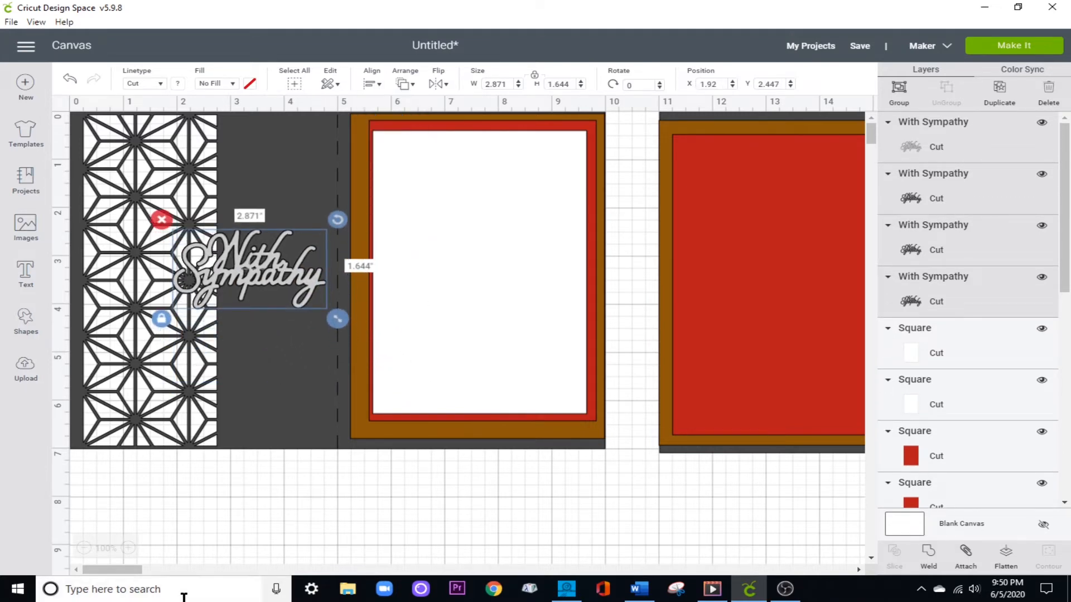
Add a text object below the card panels with the lines "Words cannot take away" and "the sadness you feel...".
{"action": "left_click_drag", "start_coordinate": [120, 569], "coordinate": [141, 571]}
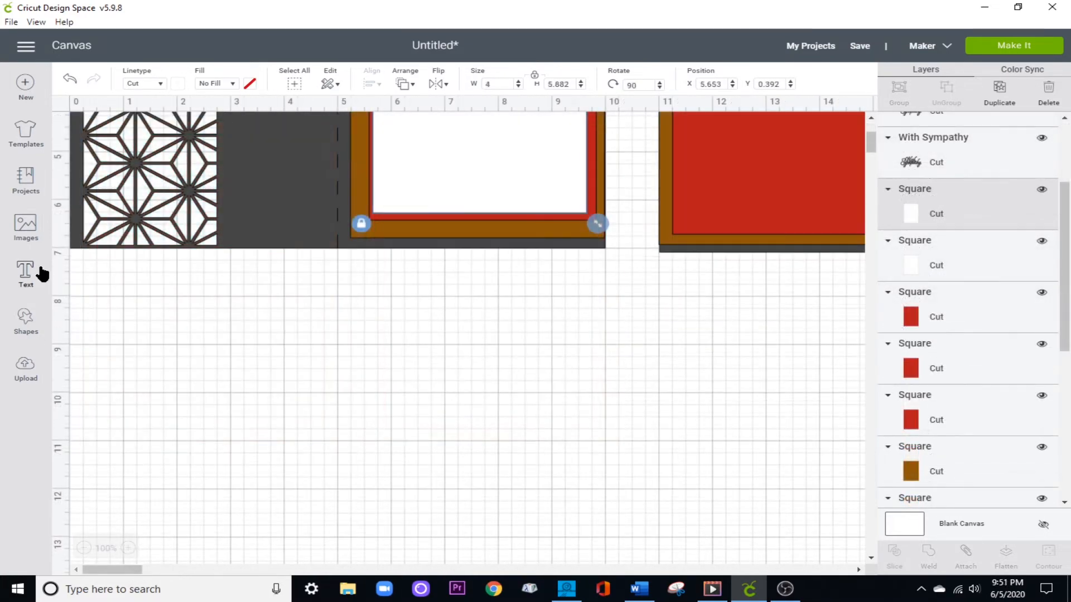
{"action": "left_click", "coordinate": [37, 271]}
{"action": "scroll", "coordinate": [146, 513], "scroll_direction": "down", "scroll_amount": 2}
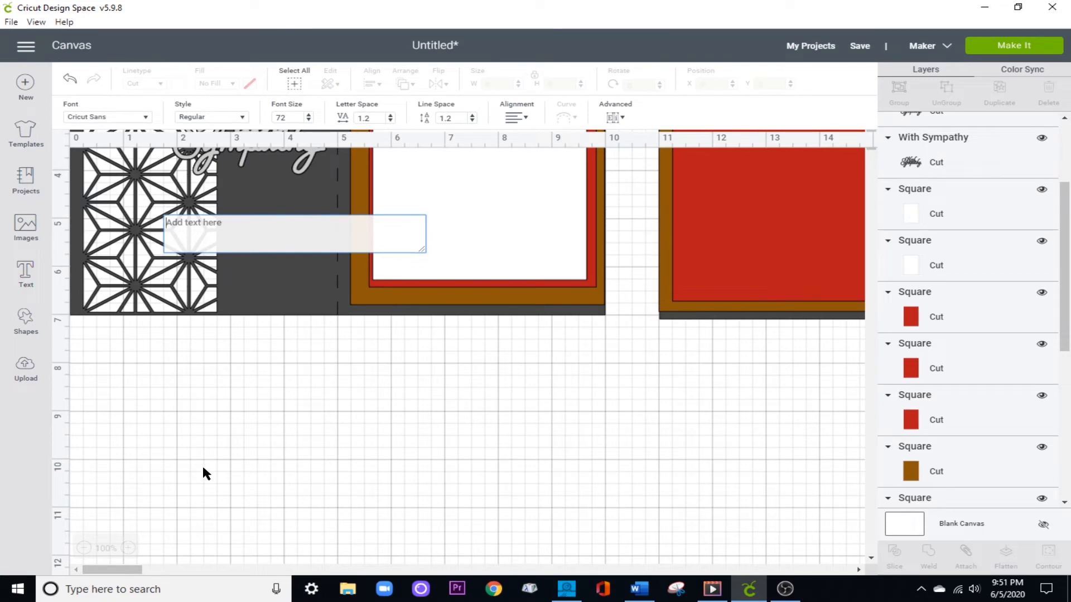
{"action": "type", "text": "Words"}
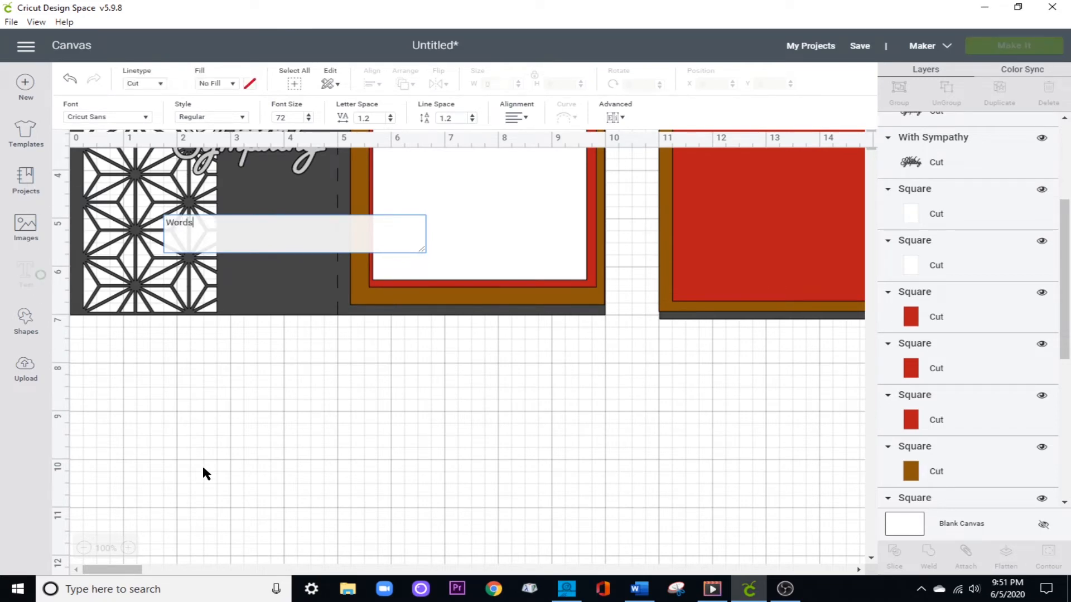
{"action": "type", "text": " cannot take away "}
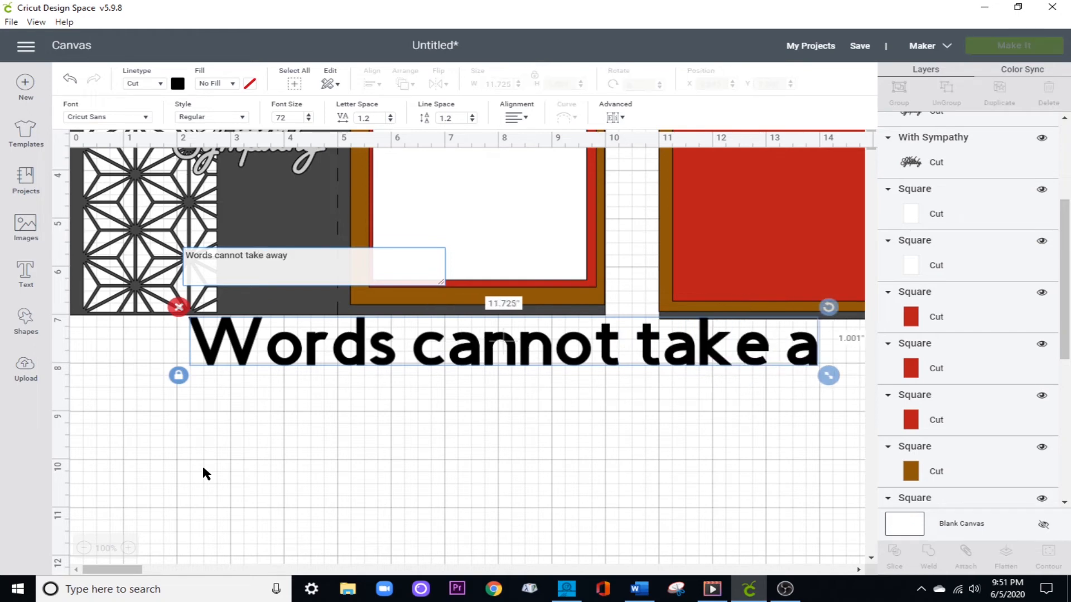
{"action": "type", "text": "the sadness"}
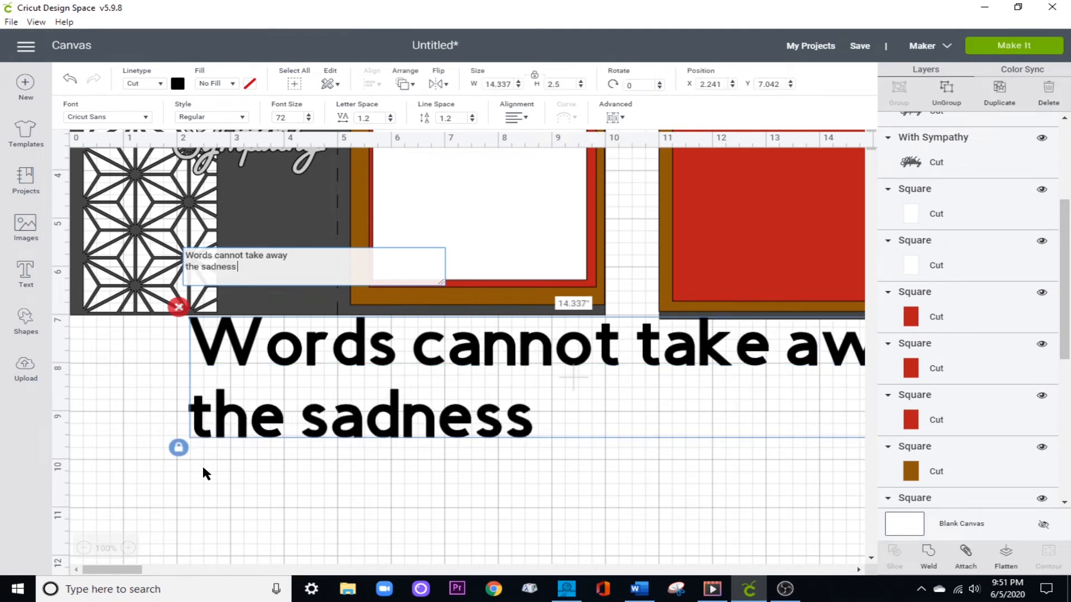
{"action": "type", "text": " you feel"}
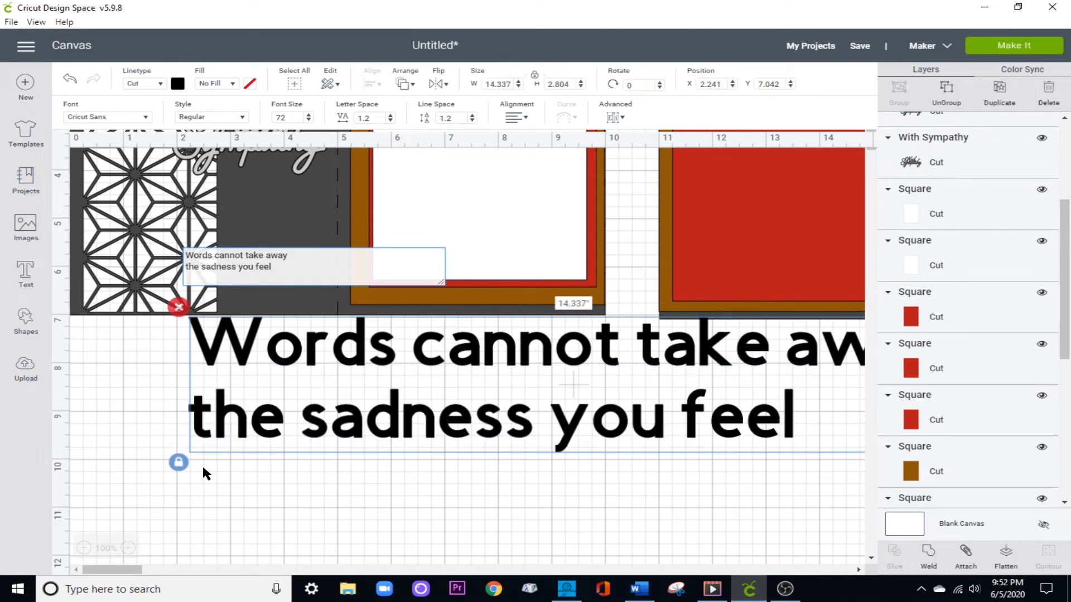
{"action": "type", "text": "... "}
Add the verse lines "but maybe the thought of" and "someone thinking of you".
{"action": "type", "text": "but maybe t"}
{"action": "type", "text": "he th"}
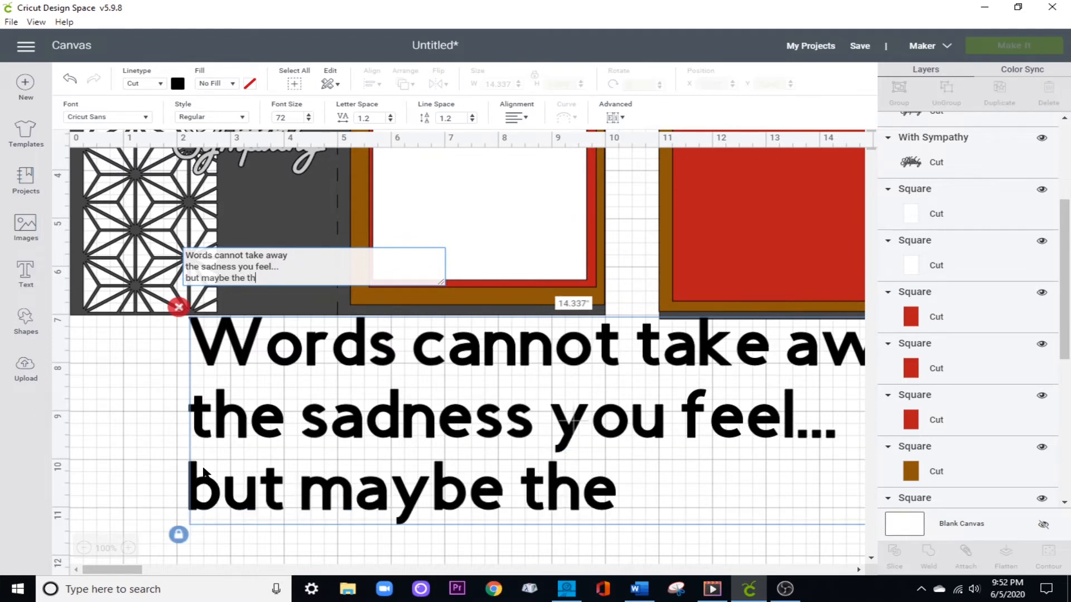
{"action": "type", "text": "ought of someone thin"}
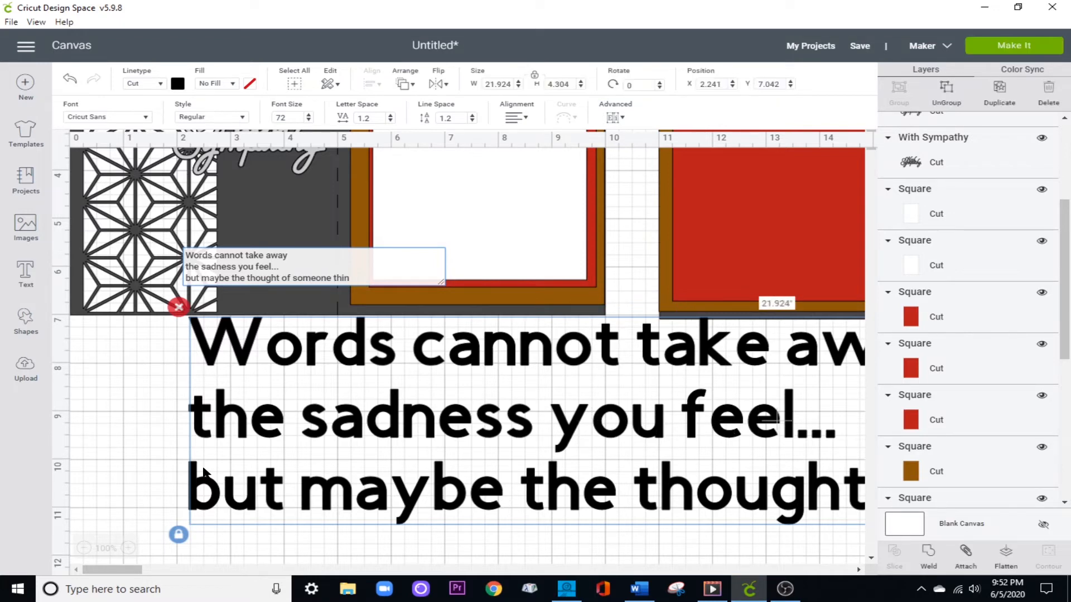
{"action": "left_click", "coordinate": [293, 277]}
{"action": "key", "text": "Return"}
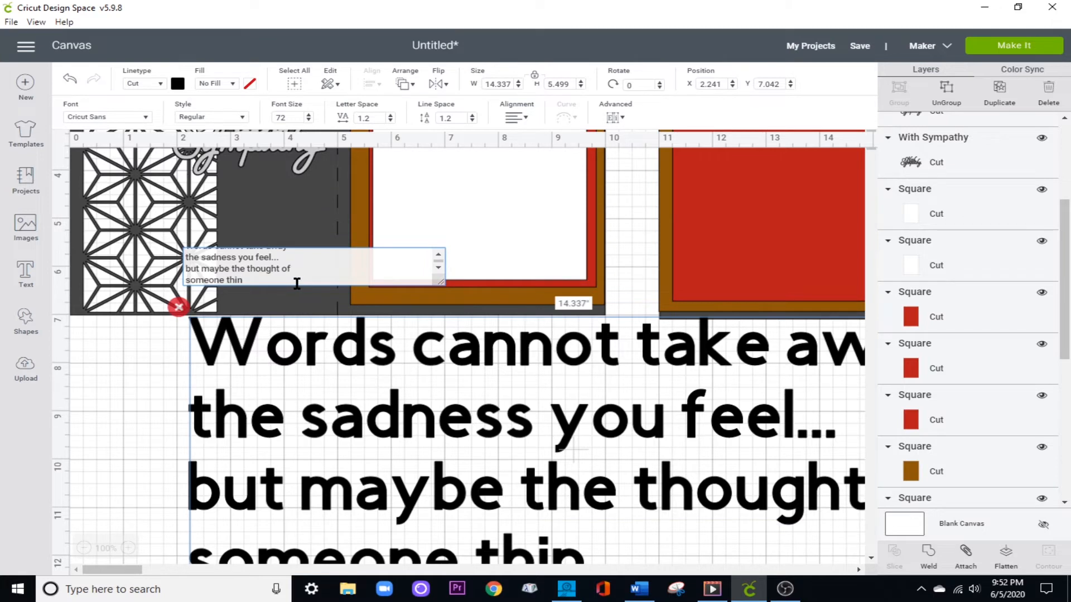
{"action": "type", "text": "king"}
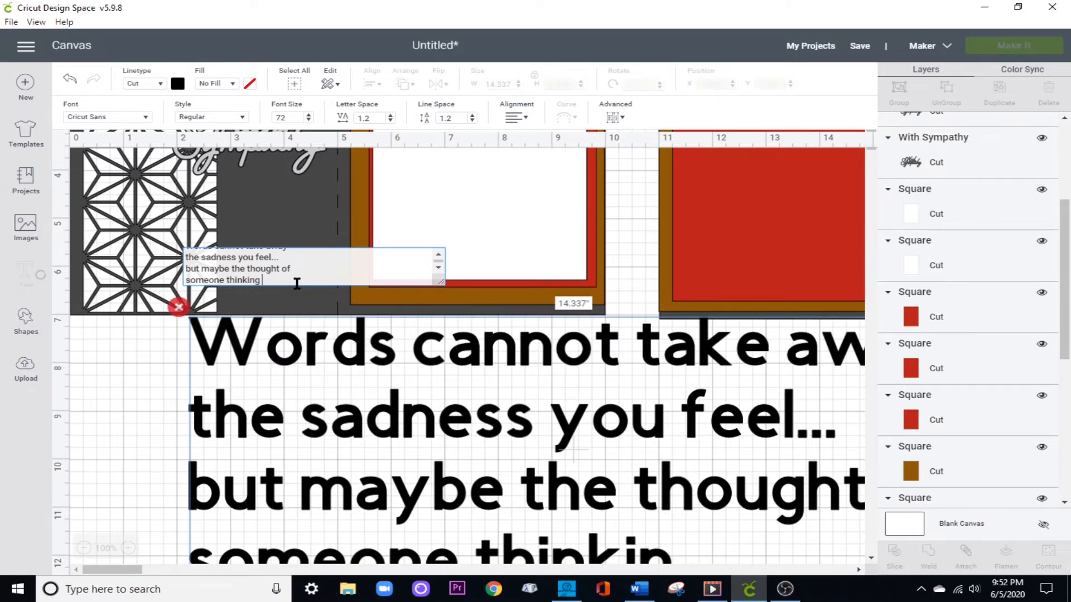
{"action": "type", "text": " of you"}
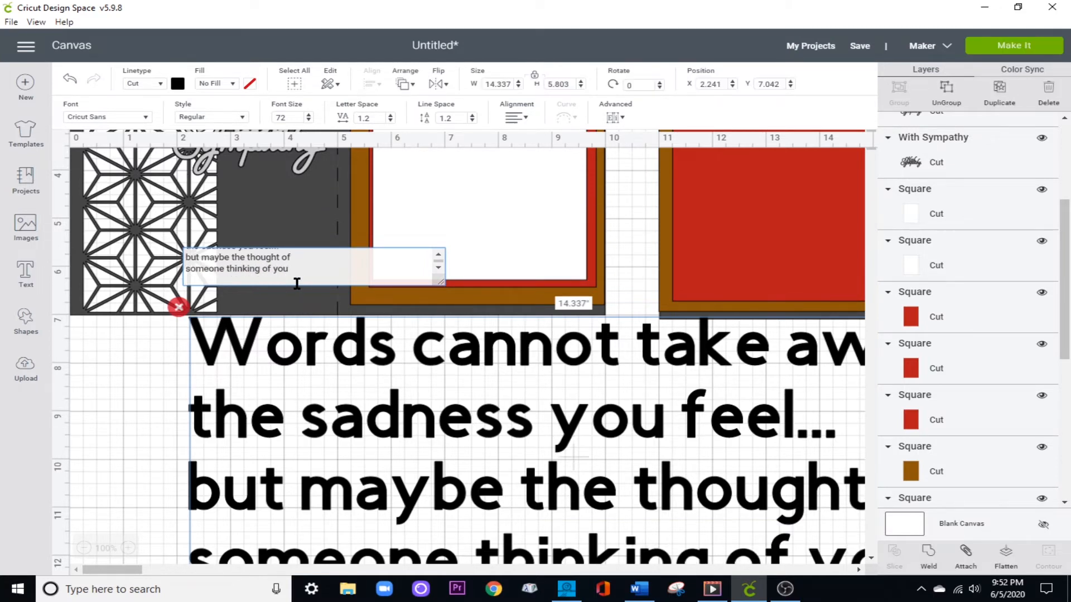
Finish the verse with "bring comfort and peace" and "in the days ahead", and change "maybe" to "may" in the third line.
{"action": "key", "text": "Return"}
{"action": "type", "text": "b"}
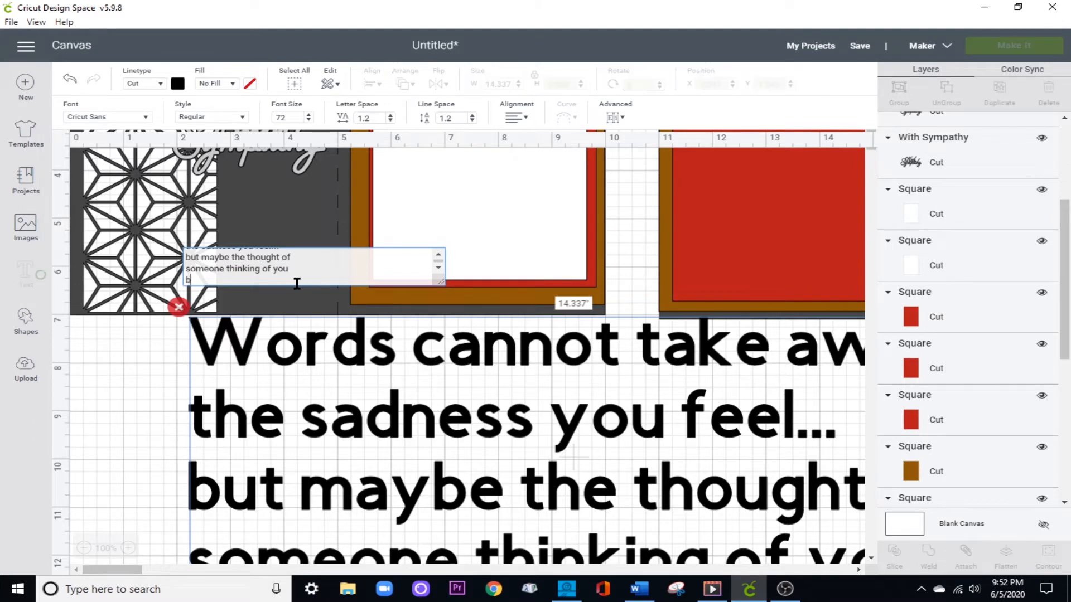
{"action": "type", "text": "ring comfort and pea"}
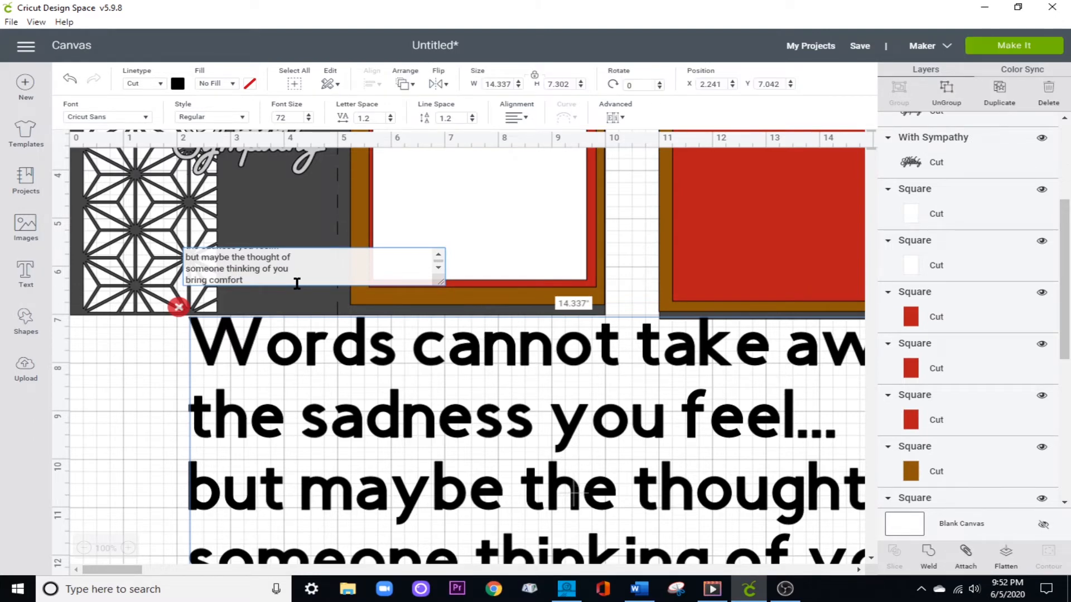
{"action": "type", "text": "ce"}
{"action": "key", "text": "Return"}
{"action": "type", "text": "in the days ahe"}
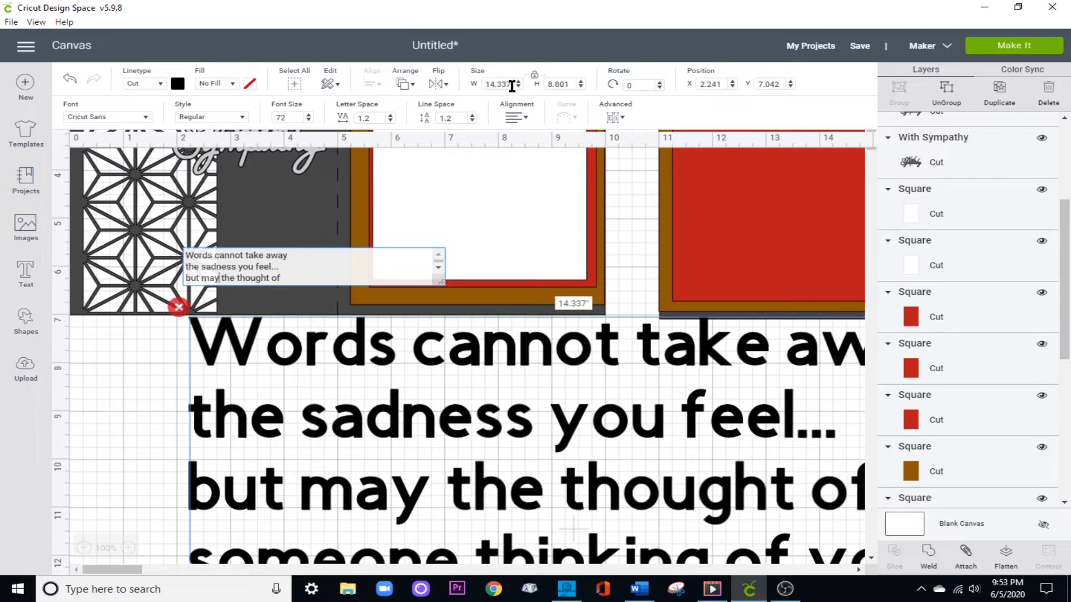
Set the verse's width to 4 inches and move it below the card panels, to about X 2.37, Y 8.31.
{"action": "double_click", "coordinate": [509, 83]}
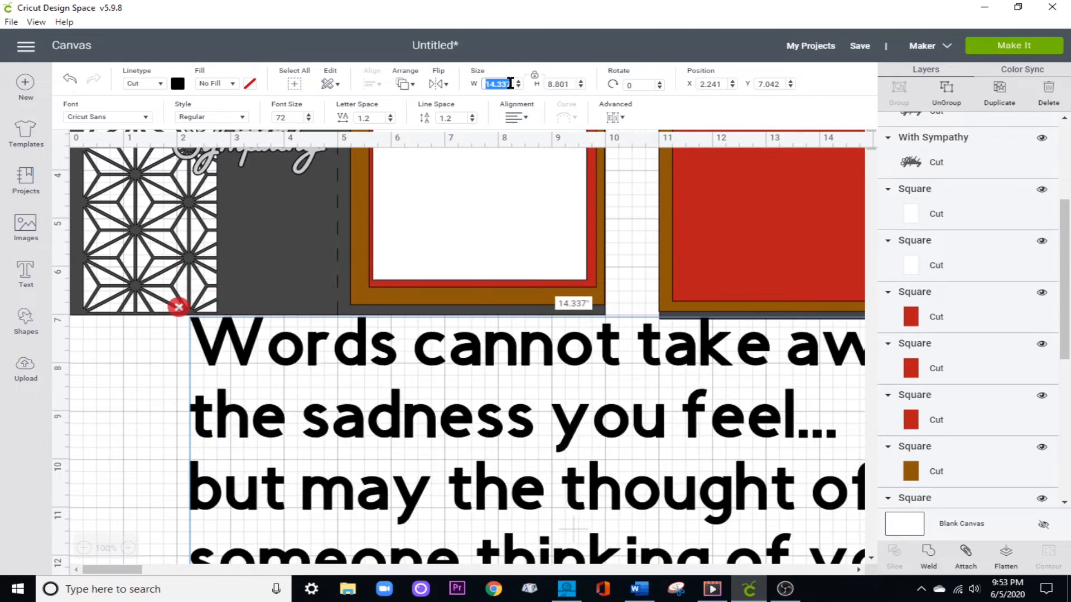
{"action": "type", "text": "4"}
{"action": "key", "text": "Return"}
{"action": "left_click", "coordinate": [320, 466]}
{"action": "left_click_drag", "start_coordinate": [286, 383], "coordinate": [293, 443]}
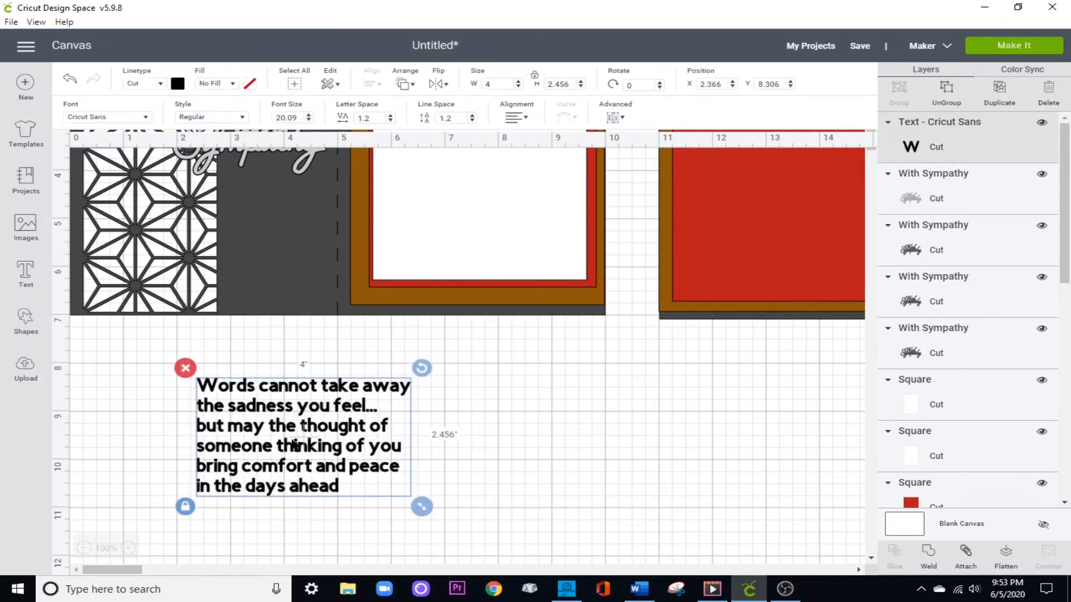
Center-align the verse's lines and move the text farther below the panels, to about X 2.41, Y 8.99.
{"action": "left_click", "coordinate": [517, 118]}
{"action": "left_click", "coordinate": [550, 158]}
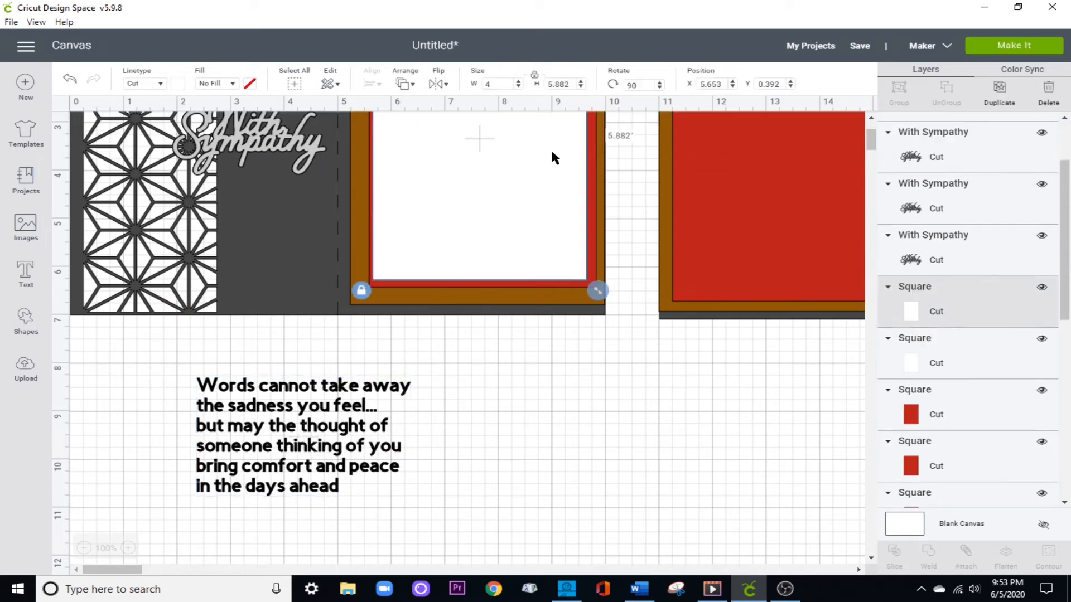
{"action": "left_click", "coordinate": [254, 400]}
{"action": "scroll", "coordinate": [269, 385], "scroll_direction": "down", "scroll_amount": 3}
{"action": "scroll", "coordinate": [270, 385], "scroll_direction": "down", "scroll_amount": 3}
{"action": "left_click_drag", "start_coordinate": [287, 204], "coordinate": [289, 247]}
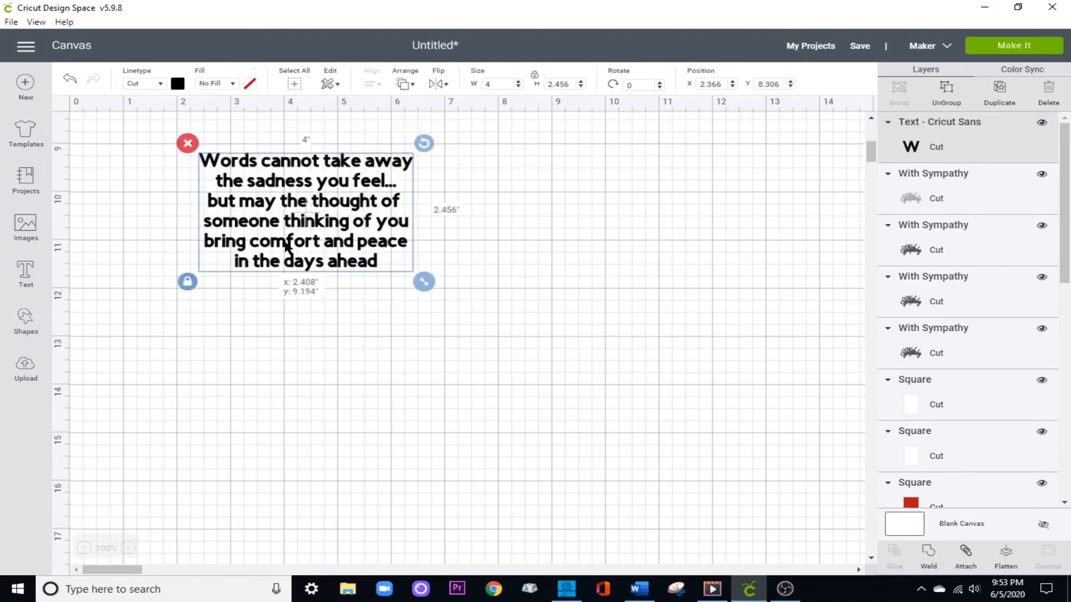
{"action": "left_click", "coordinate": [289, 249]}
{"action": "left_click", "coordinate": [285, 220]}
{"action": "left_click", "coordinate": [286, 209]}
{"action": "left_click_drag", "start_coordinate": [287, 191], "coordinate": [286, 181]}
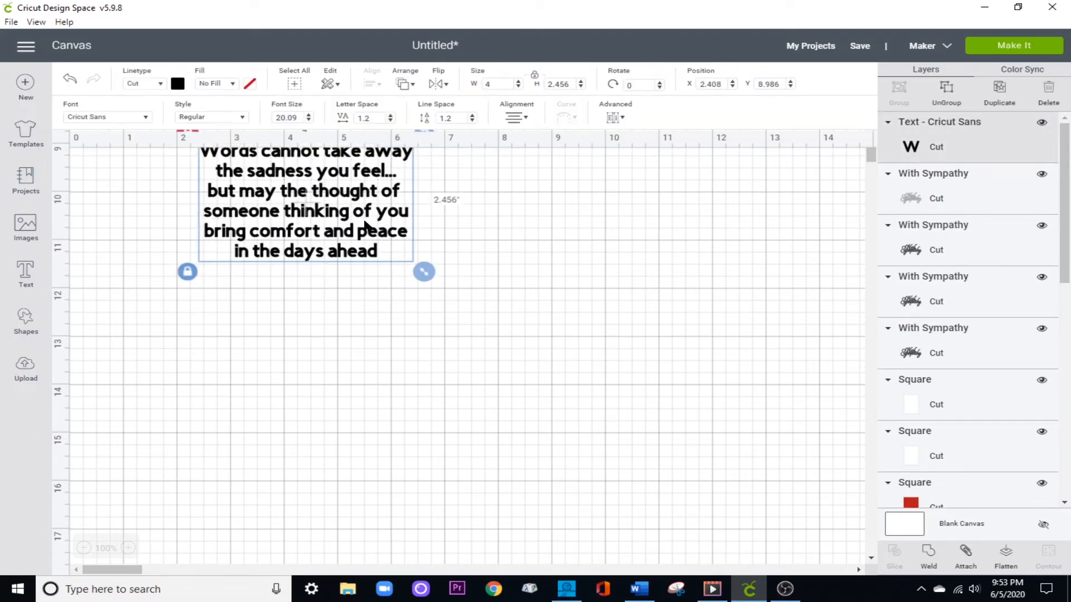
{"action": "left_click", "coordinate": [427, 203]}
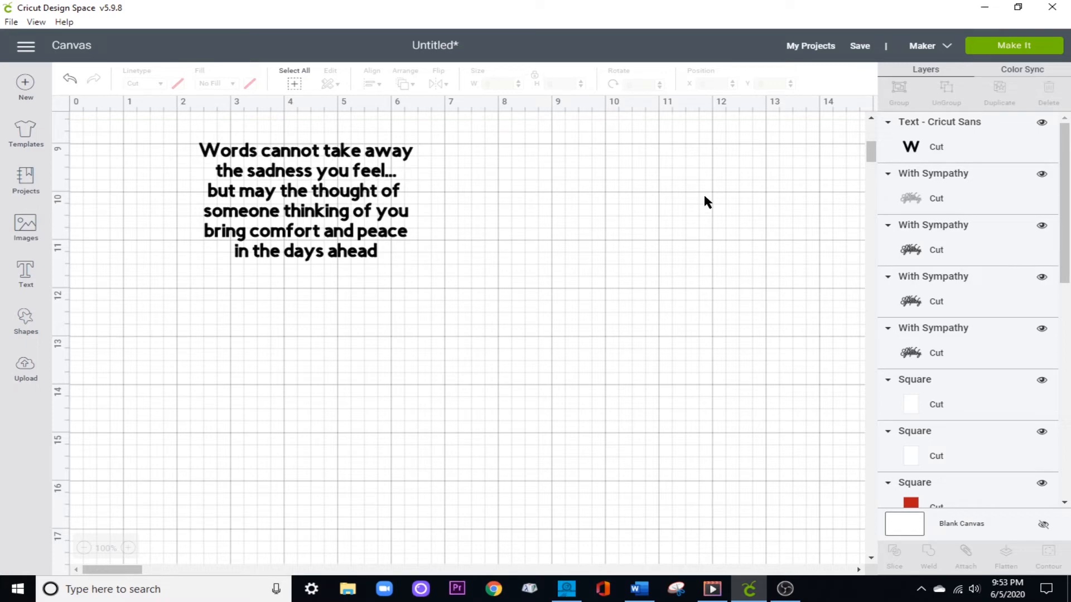
Filter the fonts to Writing and apply the Alexis Mattox - Emma Rae font to the verse.
{"action": "left_click", "coordinate": [947, 147]}
{"action": "left_click", "coordinate": [145, 114]}
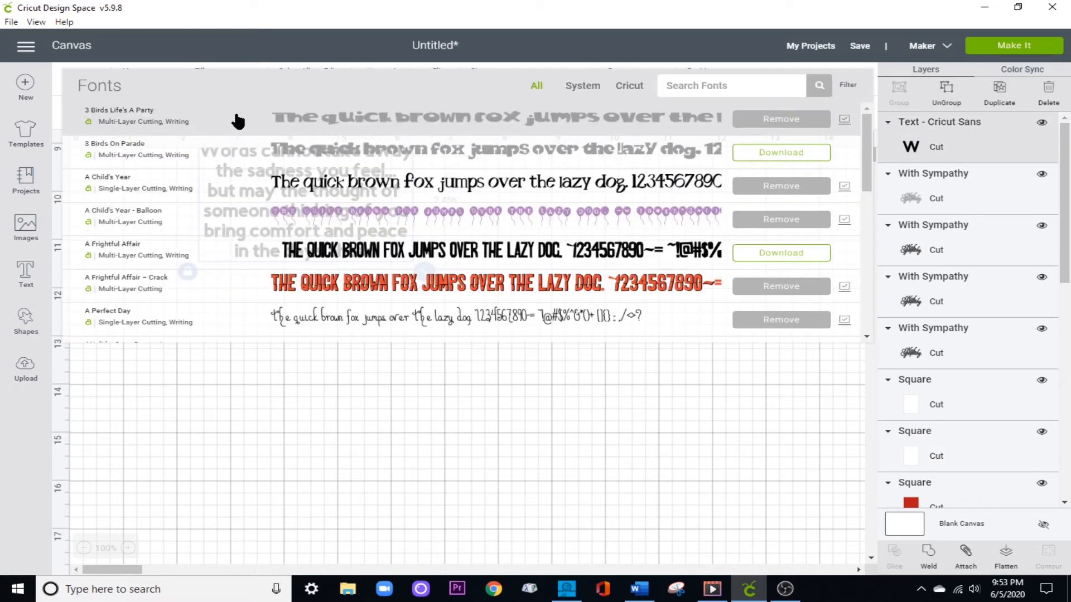
{"action": "left_click", "coordinate": [847, 85]}
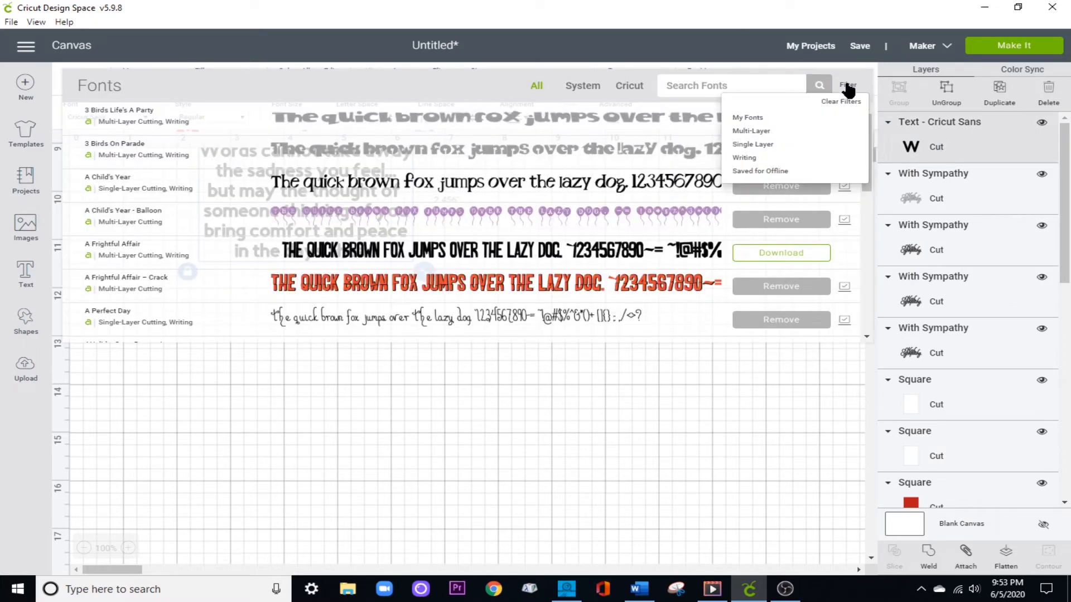
{"action": "left_click", "coordinate": [754, 155]}
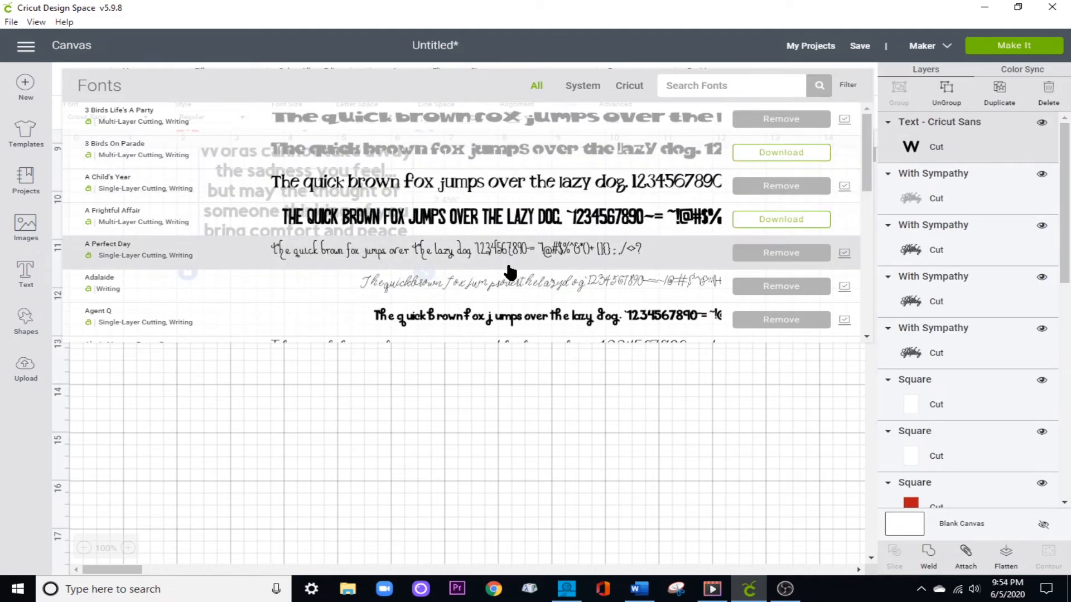
{"action": "scroll", "coordinate": [509, 270], "scroll_direction": "down", "scroll_amount": 2}
{"action": "left_click", "coordinate": [500, 284]}
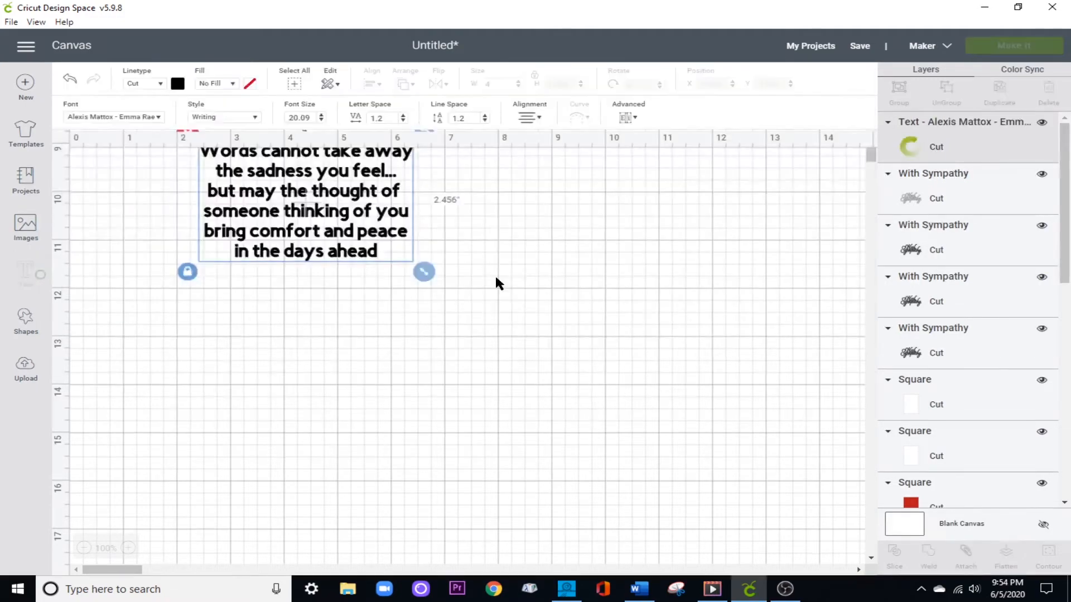
{"action": "scroll", "coordinate": [499, 283], "scroll_direction": "up", "scroll_amount": 1}
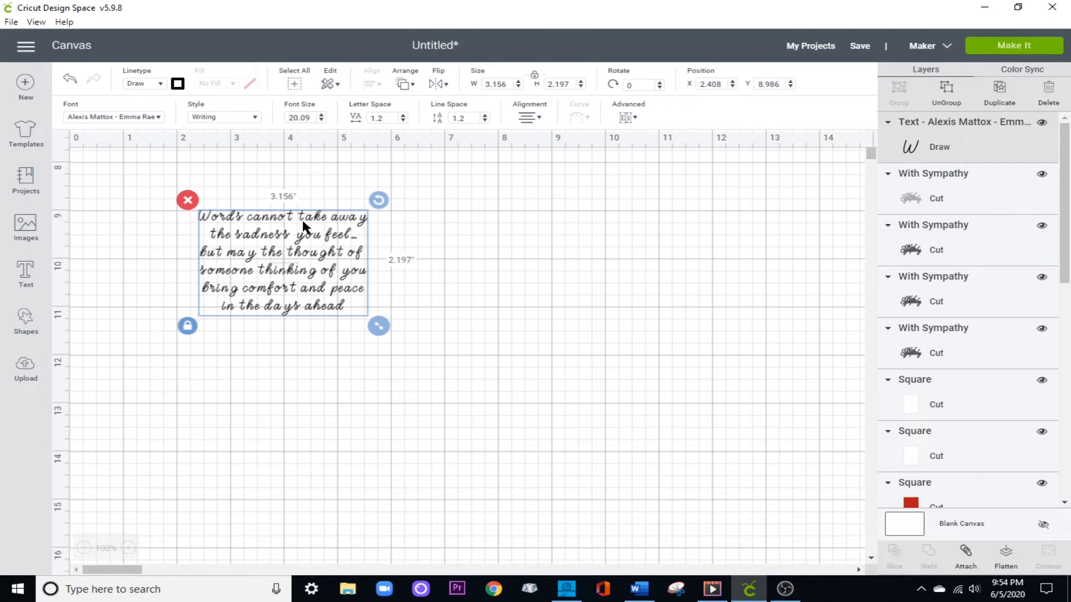
Set the handwritten verse's width to 4 inches.
{"action": "left_click_drag", "start_coordinate": [508, 83], "coordinate": [471, 87]}
{"action": "type", "text": "4"}
{"action": "key", "text": "Return"}
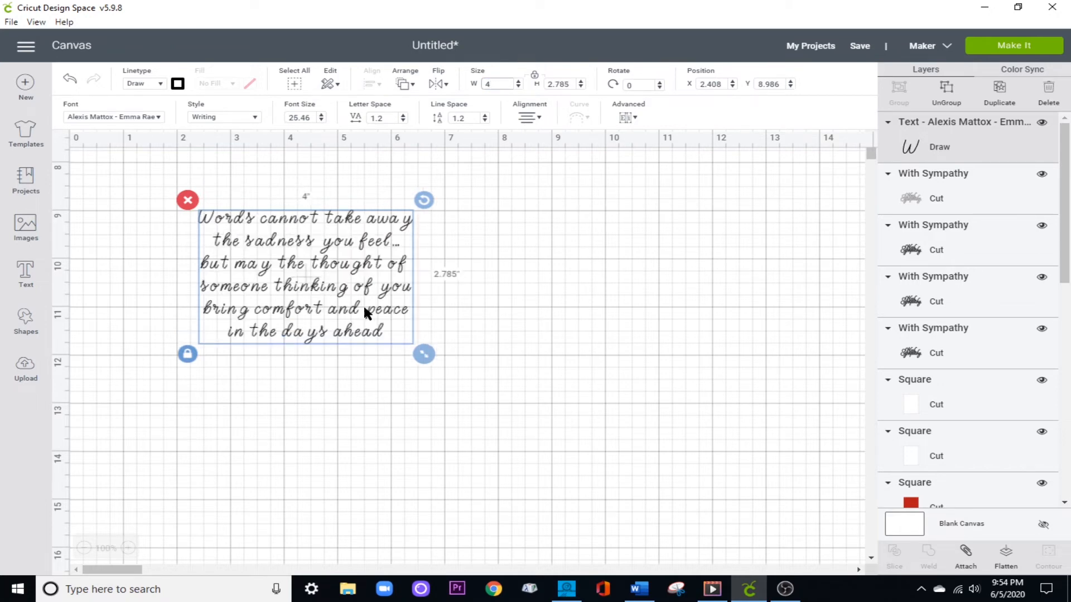
{"action": "left_click", "coordinate": [328, 324]}
Enlarge the verse to 8 inches wide and ungroup it into separate letters.
{"action": "double_click", "coordinate": [500, 83]}
{"action": "type", "text": "8"}
{"action": "key", "text": "Return"}
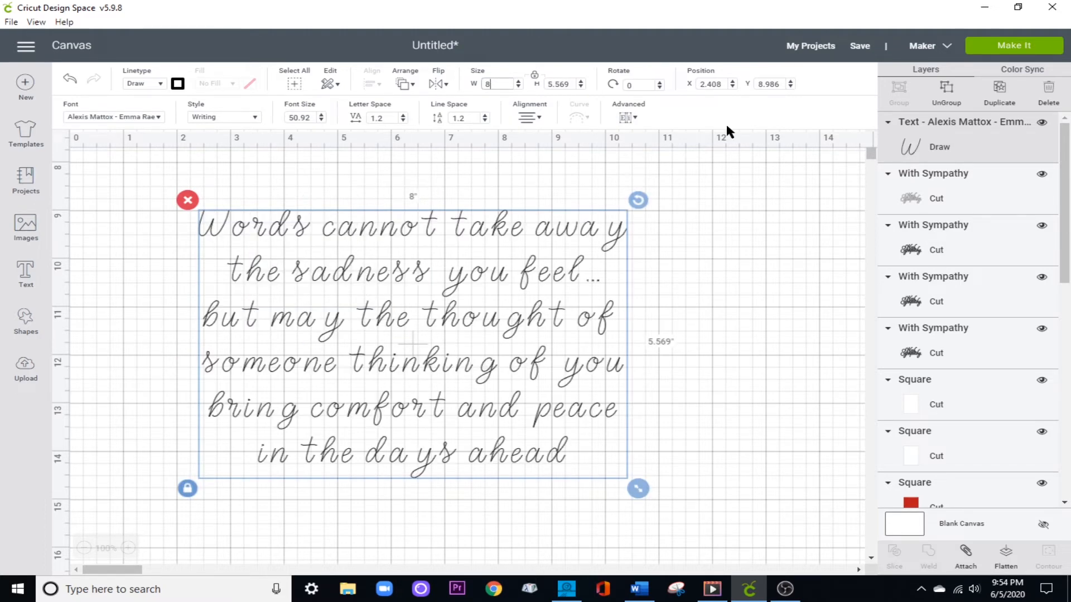
{"action": "left_click", "coordinate": [947, 101]}
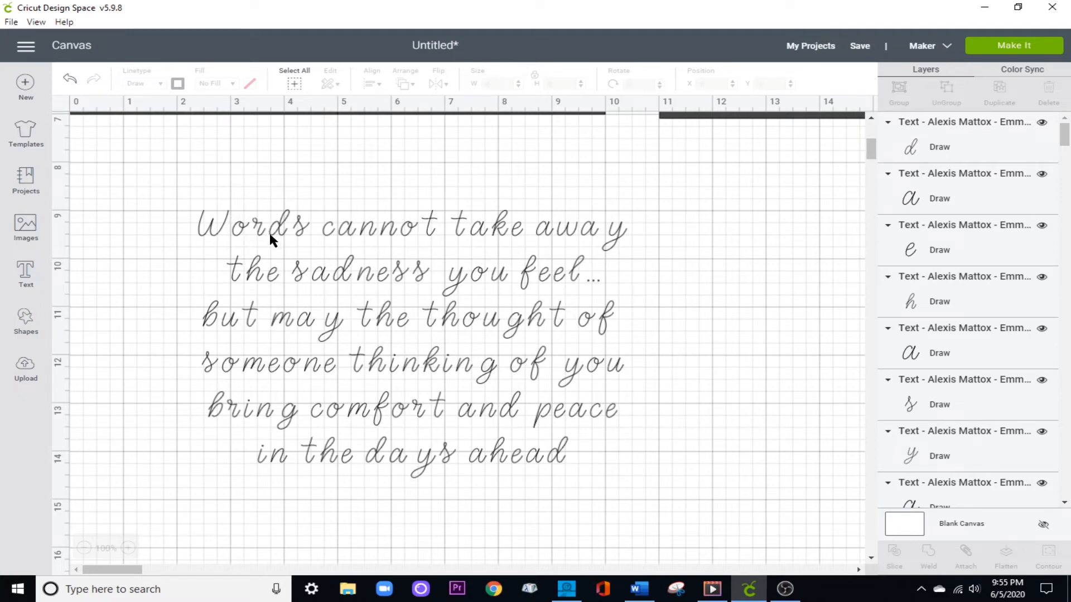
Move the "o" of "Words" closer to the "r" so the letters join, at about X 3.18, Y 9.25.
{"action": "left_click", "coordinate": [238, 230]}
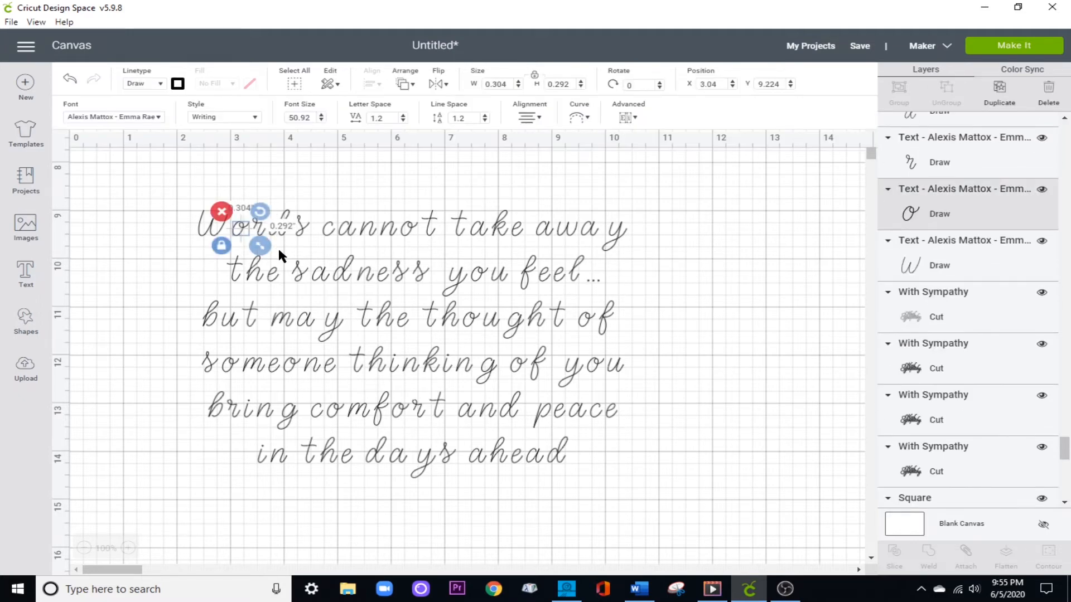
{"action": "key", "text": "Right"}
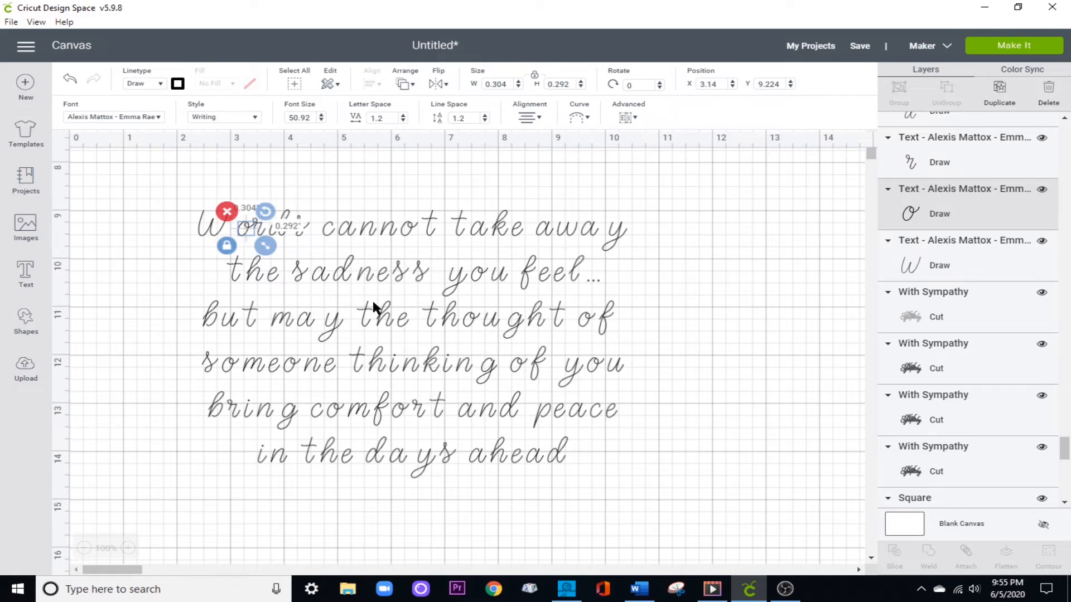
{"action": "left_click", "coordinate": [753, 277]}
{"action": "left_click", "coordinate": [129, 549]}
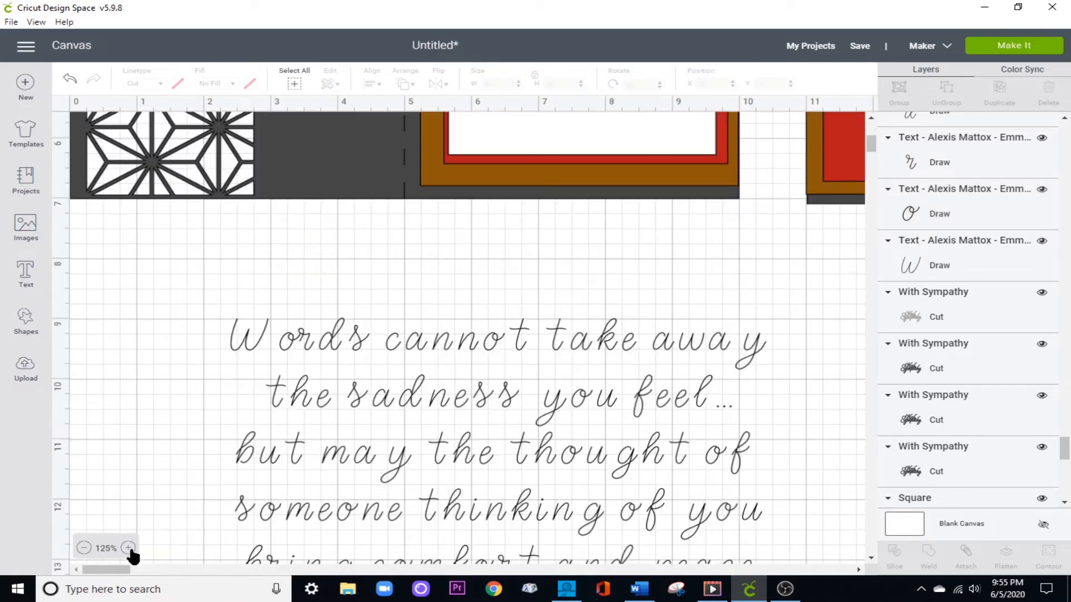
{"action": "left_click", "coordinate": [129, 549]}
{"action": "scroll", "coordinate": [167, 539], "scroll_direction": "down", "scroll_amount": 3}
{"action": "left_click", "coordinate": [129, 549]}
{"action": "scroll", "coordinate": [210, 514], "scroll_direction": "down", "scroll_amount": 3}
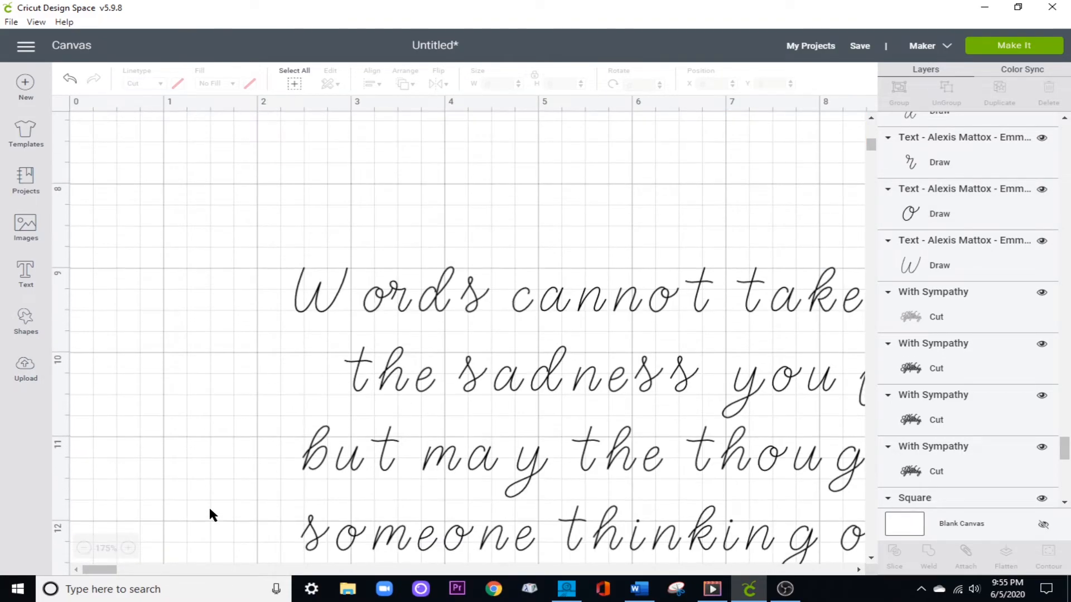
{"action": "left_click", "coordinate": [380, 305]}
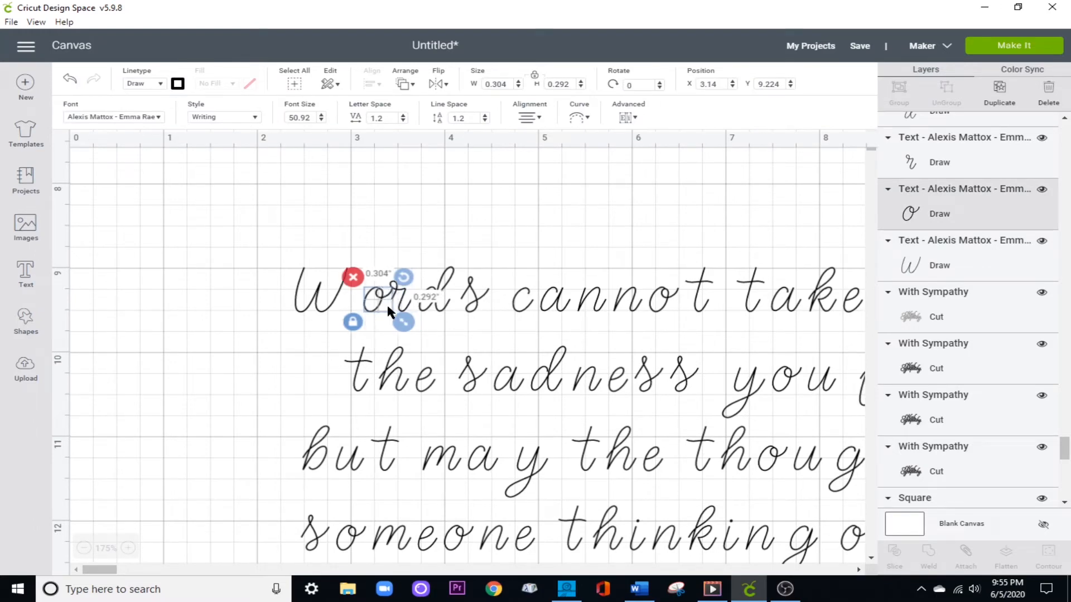
{"action": "left_click_drag", "start_coordinate": [368, 303], "coordinate": [373, 304]}
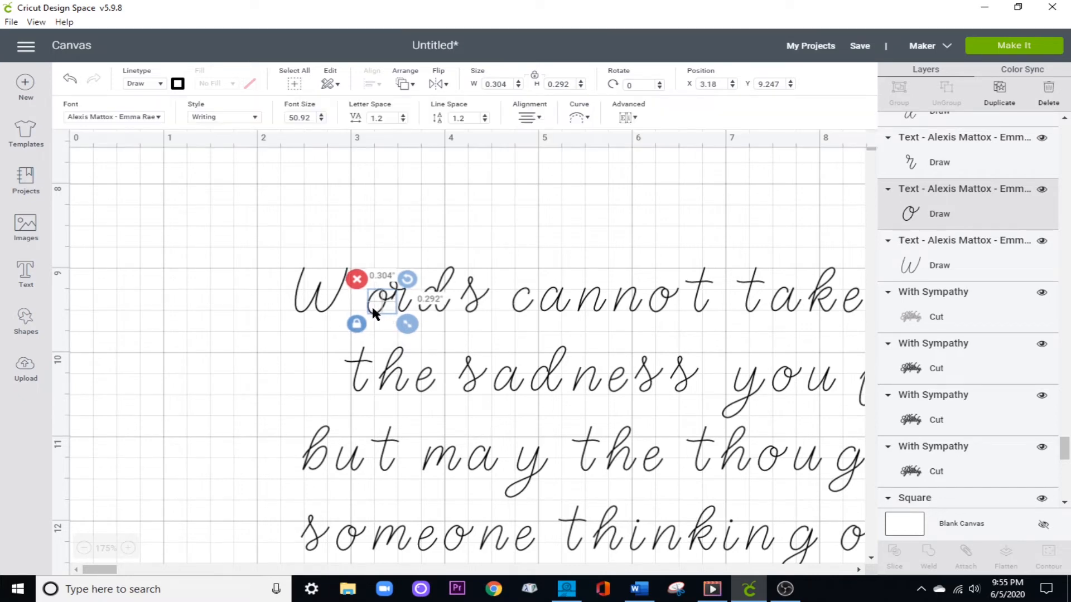
{"action": "left_click", "coordinate": [477, 213]}
Move the "W" of "Words" to about X 2.71 so it joins the "o", and shift the "d" against the "r".
{"action": "left_click", "coordinate": [316, 297]}
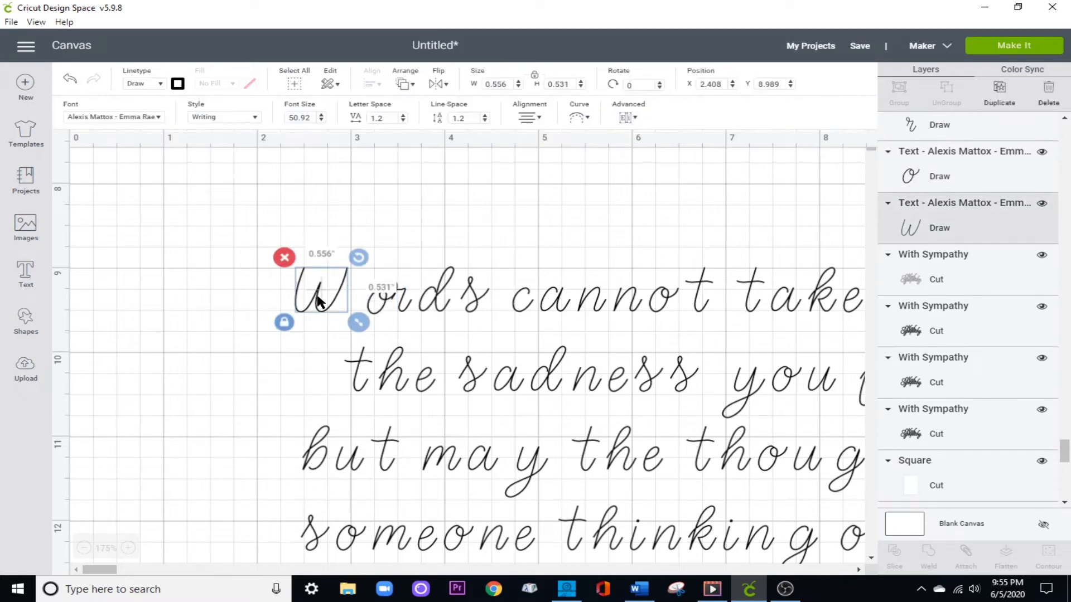
{"action": "left_click_drag", "start_coordinate": [316, 297], "coordinate": [342, 297]}
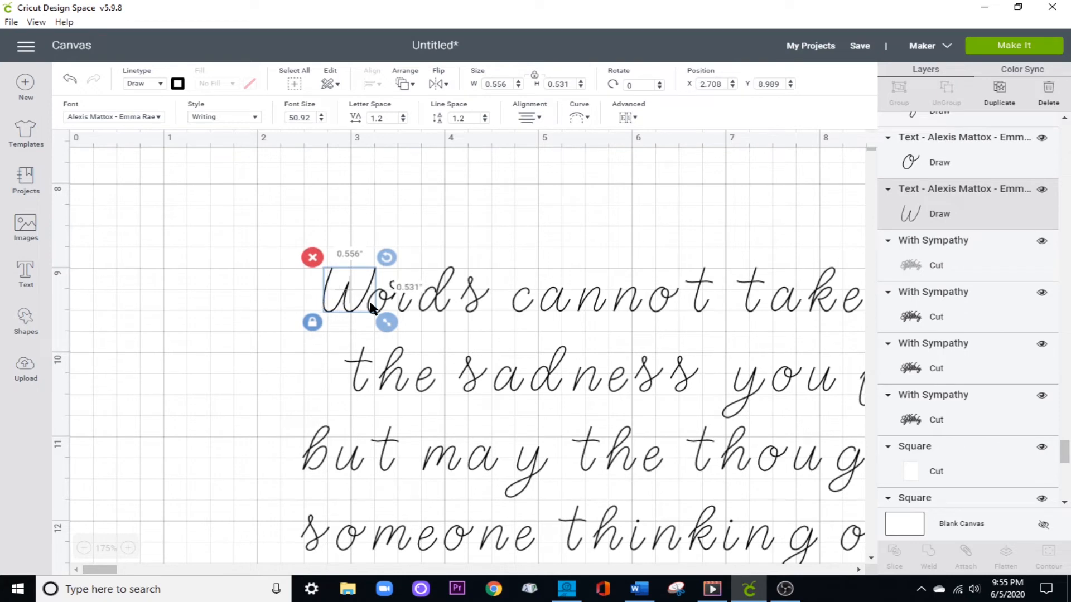
{"action": "left_click", "coordinate": [435, 307]}
{"action": "left_click_drag", "start_coordinate": [435, 307], "coordinate": [421, 307]}
{"action": "left_click", "coordinate": [519, 224]}
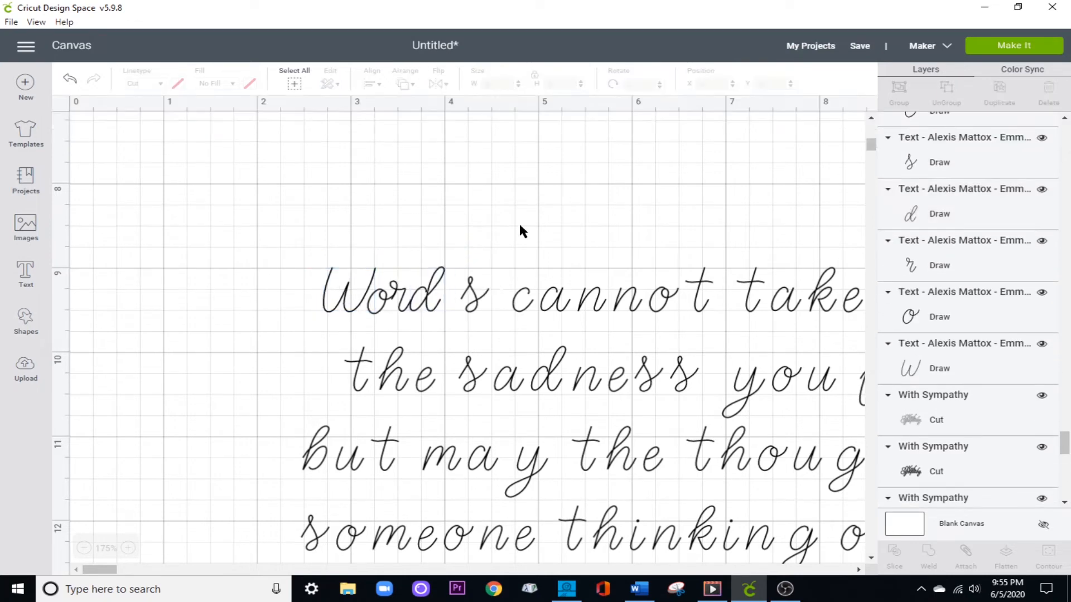
Move the "s" of "Words" against the "d" so the letters join, at about X 3.95, Y 9.1.
{"action": "left_click", "coordinate": [487, 305]}
{"action": "left_click_drag", "start_coordinate": [487, 304], "coordinate": [458, 304]}
{"action": "key", "text": "Left"}
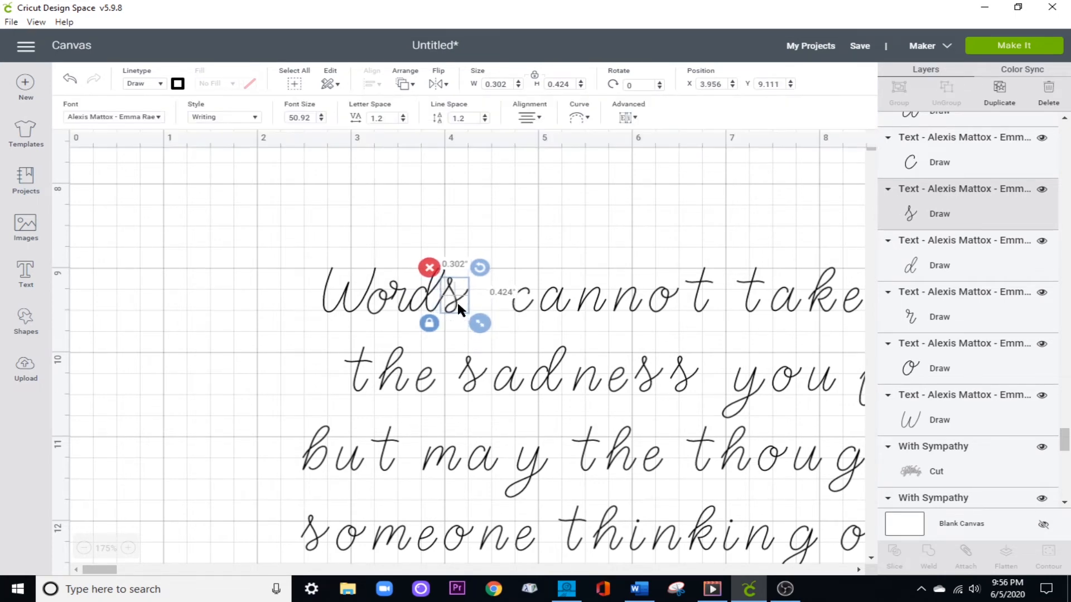
{"action": "double_click", "coordinate": [457, 303]}
{"action": "left_click", "coordinate": [517, 247]}
{"action": "left_click_drag", "start_coordinate": [454, 304], "coordinate": [455, 305]}
{"action": "left_click", "coordinate": [478, 296]}
{"action": "left_click", "coordinate": [453, 306]}
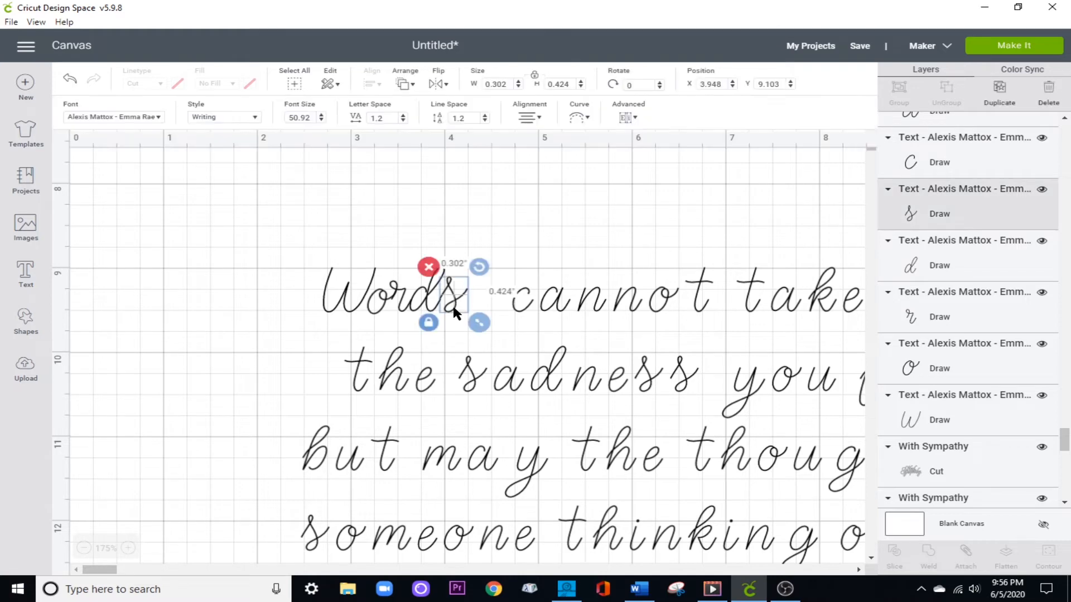
{"action": "left_click_drag", "start_coordinate": [453, 306], "coordinate": [454, 310]}
{"action": "left_click", "coordinate": [507, 248]}
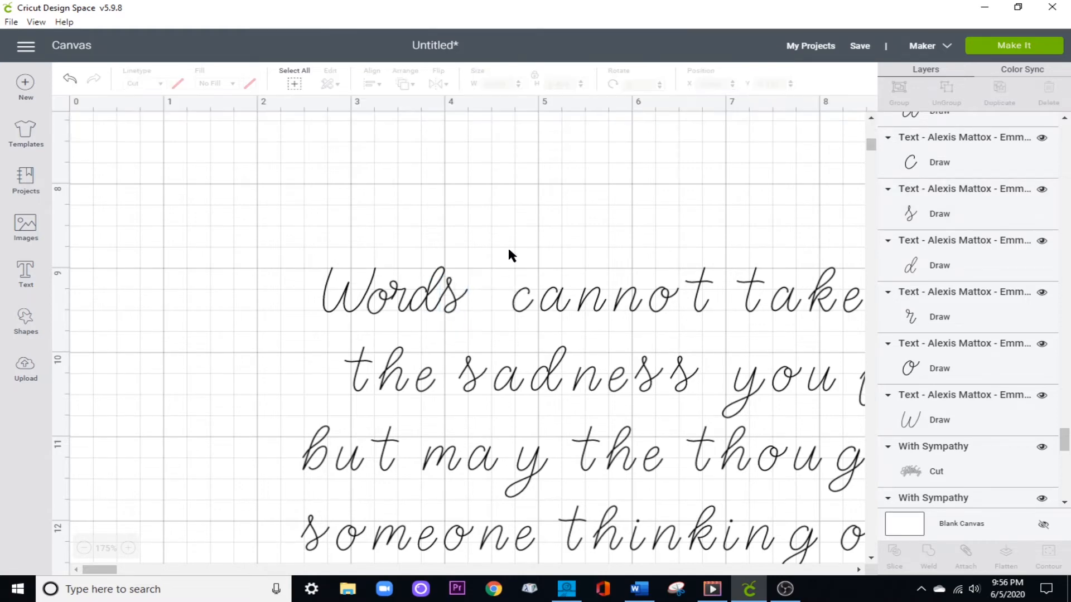
Move the second "n" of "cannot" against the first "n", at about X 5.67, Y 9.22.
{"action": "left_click", "coordinate": [633, 305]}
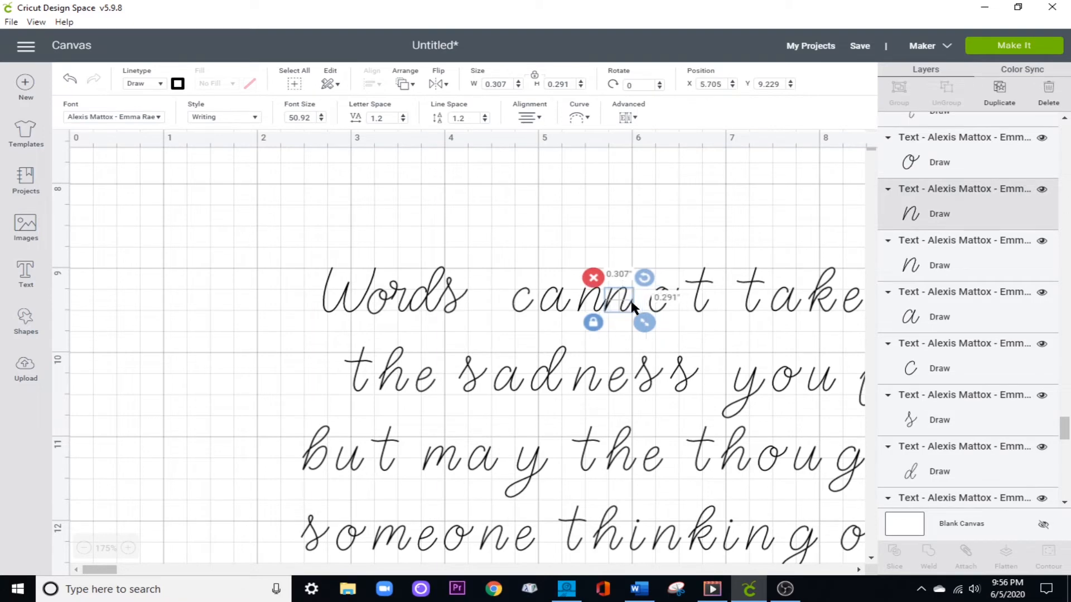
{"action": "left_click_drag", "start_coordinate": [624, 305], "coordinate": [624, 304]}
{"action": "left_click", "coordinate": [695, 220]}
{"action": "left_click", "coordinate": [624, 304]}
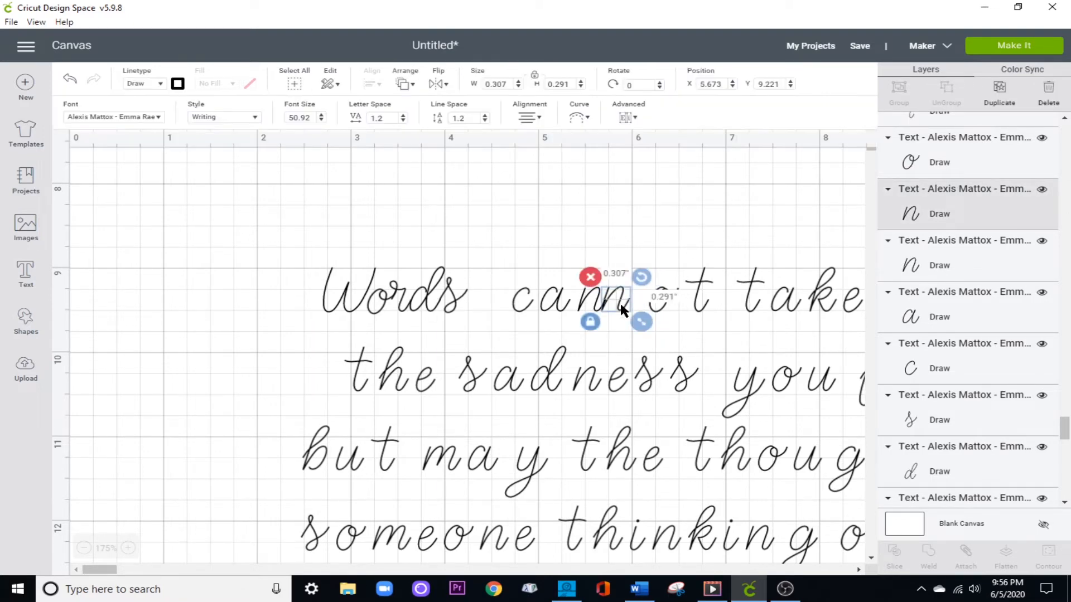
{"action": "left_click", "coordinate": [699, 240]}
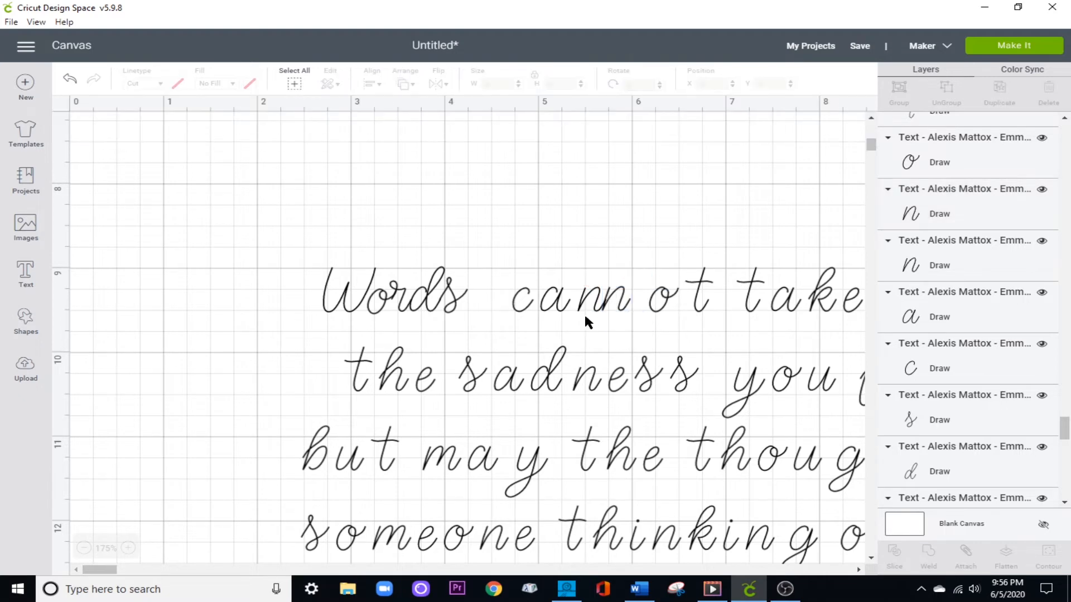
Move the "a" of "cannot" against the first "n", at about X 5.14, Y 9.24.
{"action": "left_click", "coordinate": [547, 304]}
{"action": "left_click_drag", "start_coordinate": [547, 303], "coordinate": [560, 304]}
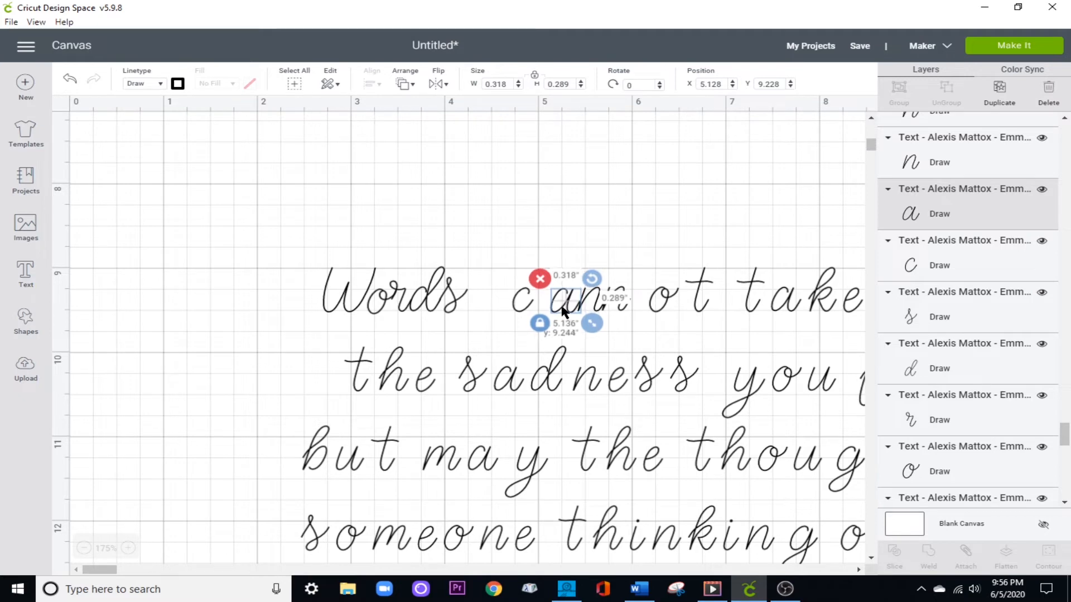
{"action": "left_click", "coordinate": [559, 243]}
Move the "c" of "cannot" against the "a" so the letters join, at about X 4.96, Y 9.24.
{"action": "left_click", "coordinate": [521, 301]}
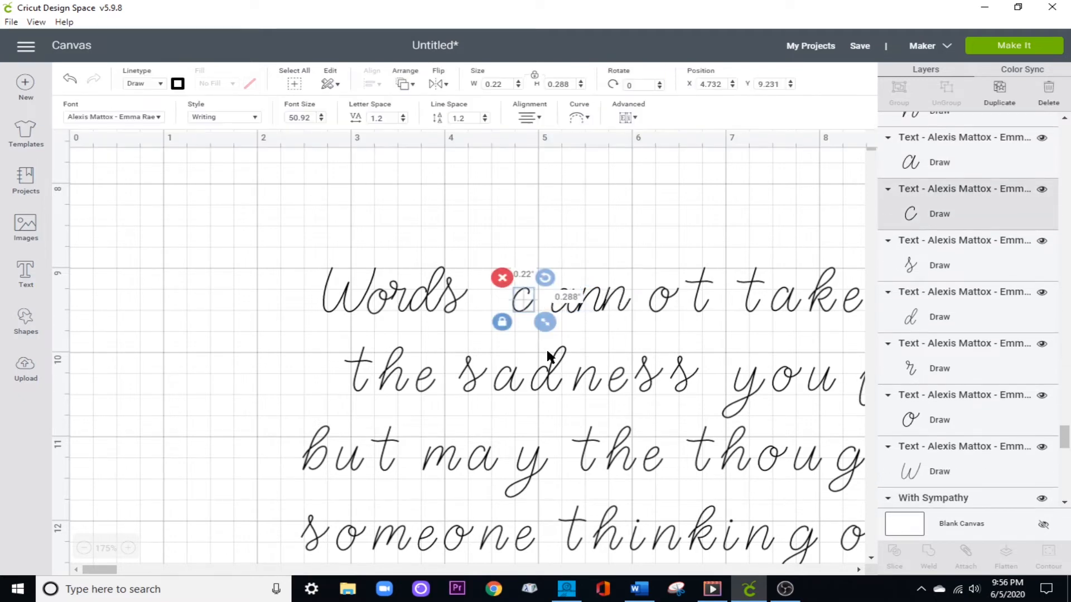
{"action": "key", "text": "Right"}
{"action": "key", "text": "Right"}
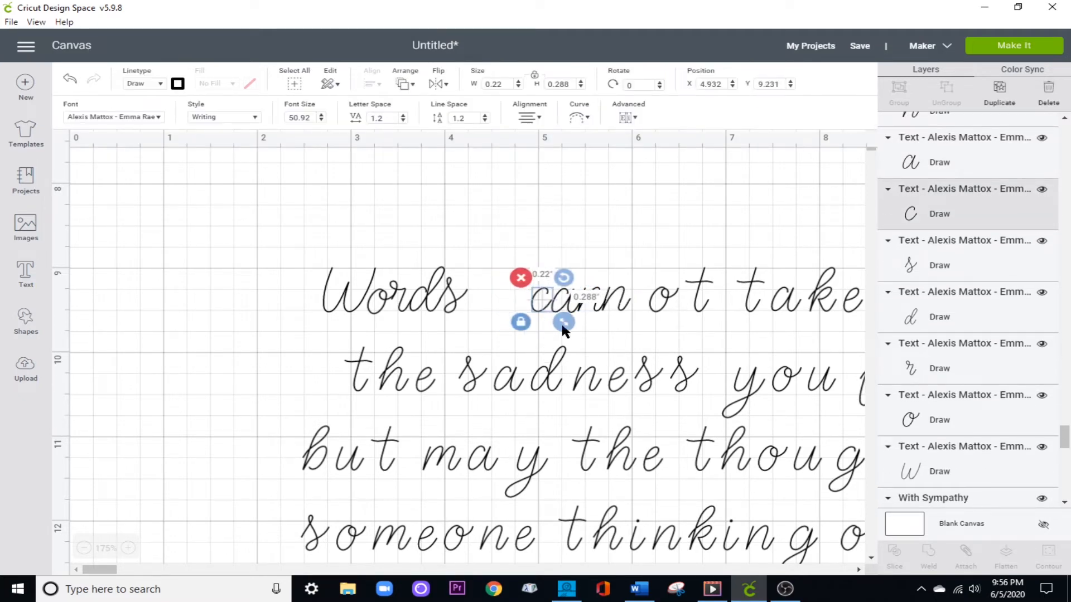
{"action": "left_click", "coordinate": [538, 303]}
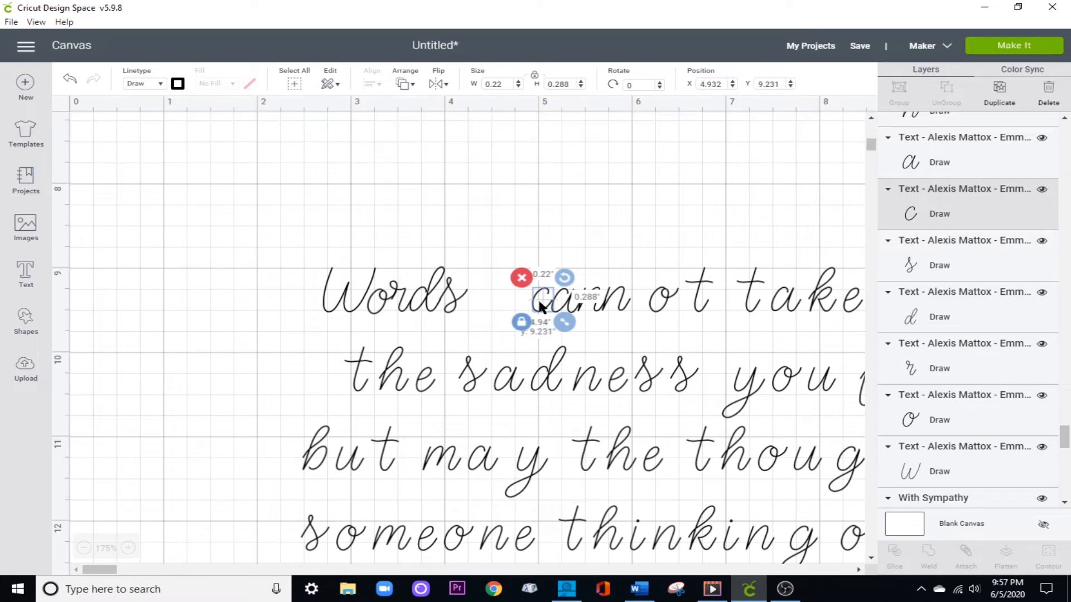
{"action": "left_click", "coordinate": [540, 301]}
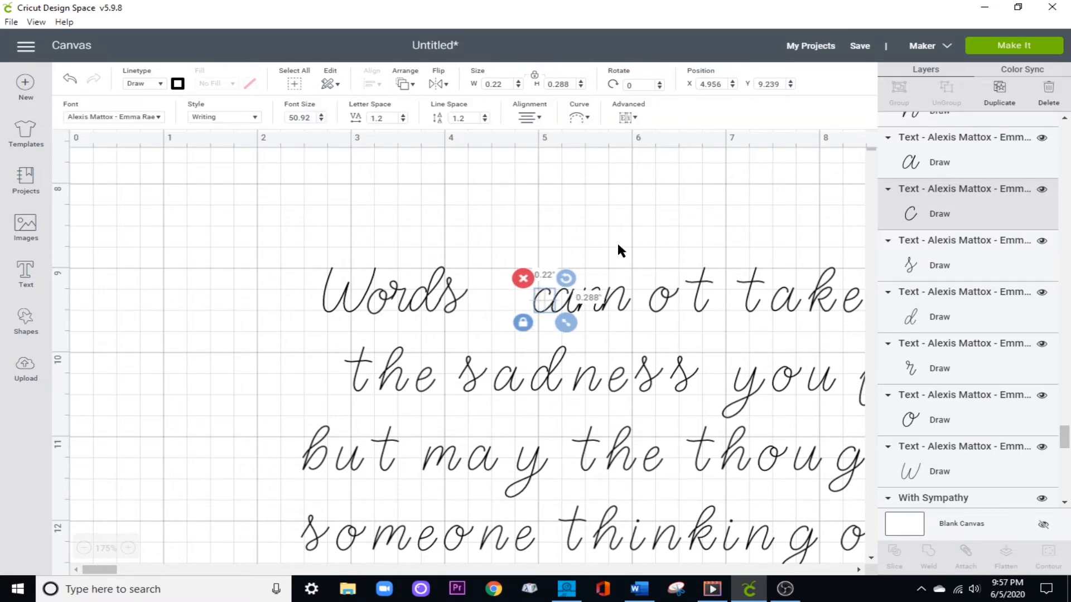
{"action": "left_click", "coordinate": [523, 316]}
Move the "o" of "cannot" against the second "n", at about X 5.97, Y 9.22.
{"action": "left_click", "coordinate": [659, 301]}
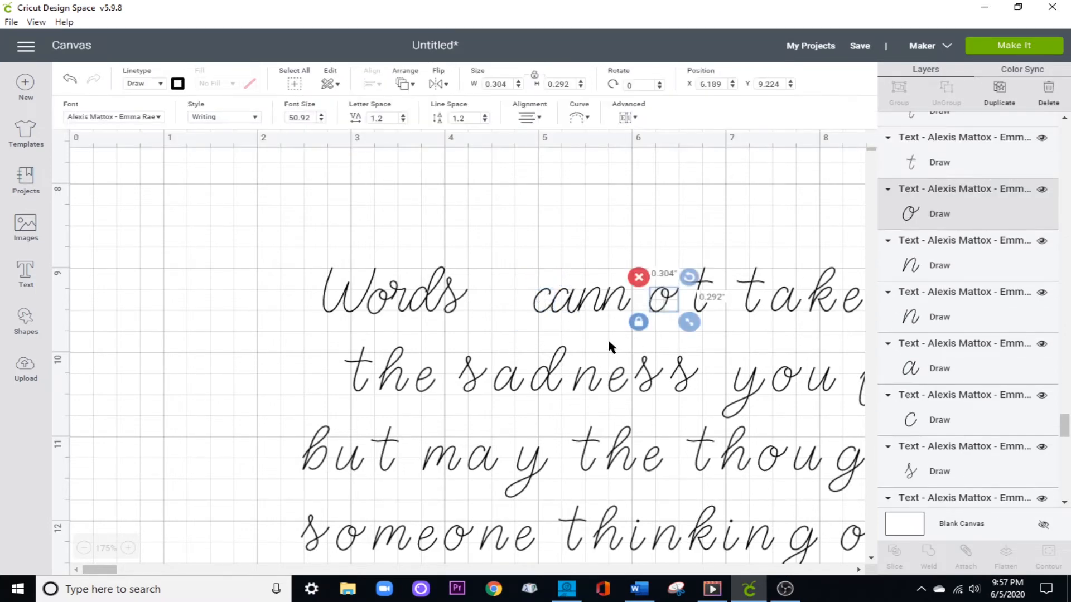
{"action": "key", "text": "Left"}
{"action": "key", "text": "Left"}
{"action": "key", "text": "Left"}
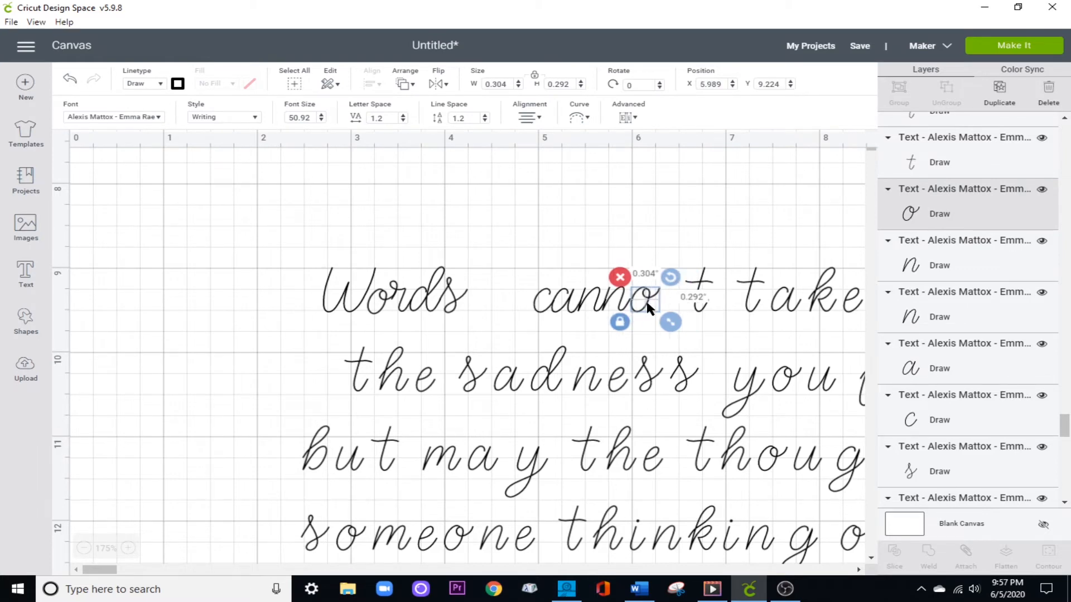
{"action": "left_click", "coordinate": [630, 246]}
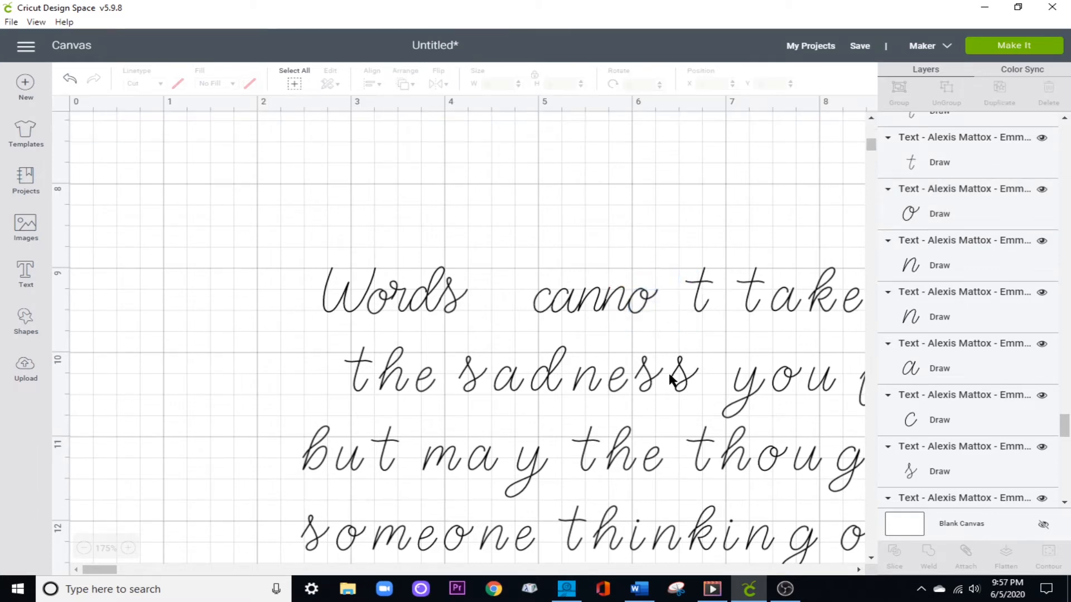
{"action": "left_click", "coordinate": [641, 304]}
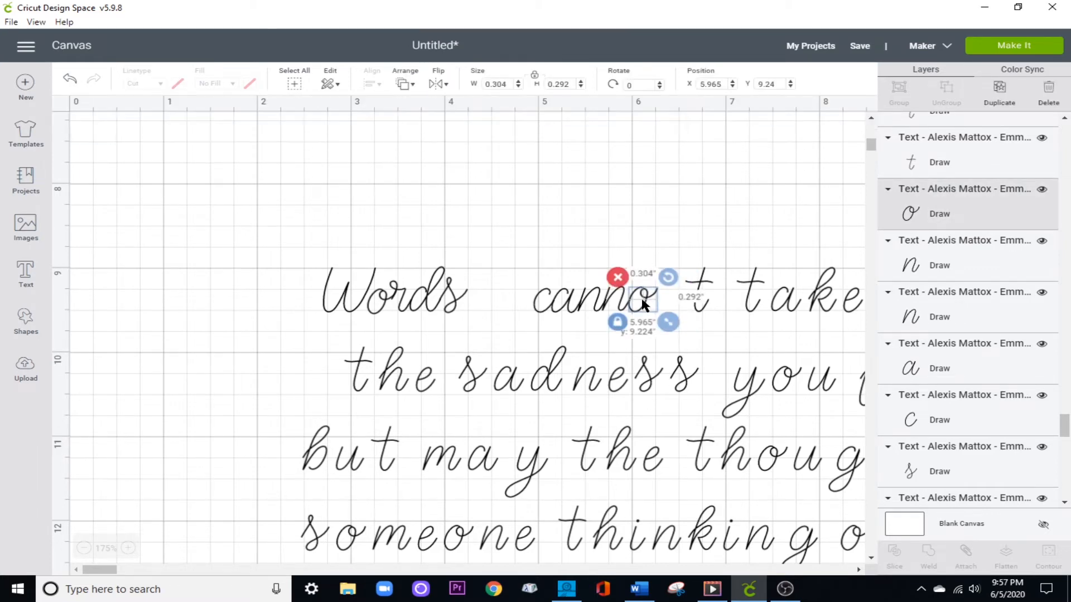
Move the final "t" of "cannot" against the "o", at about X 6.14, Y 8.98.
{"action": "left_click", "coordinate": [694, 294]}
{"action": "key", "text": "Left"}
{"action": "key", "text": "Left"}
{"action": "key", "text": "Left"}
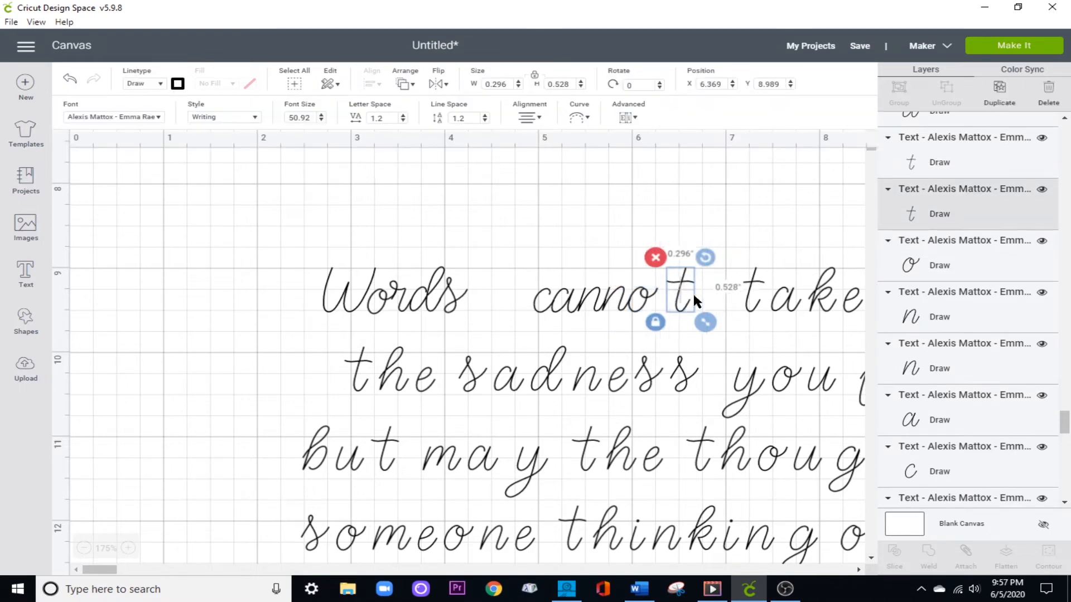
{"action": "key", "text": "Left"}
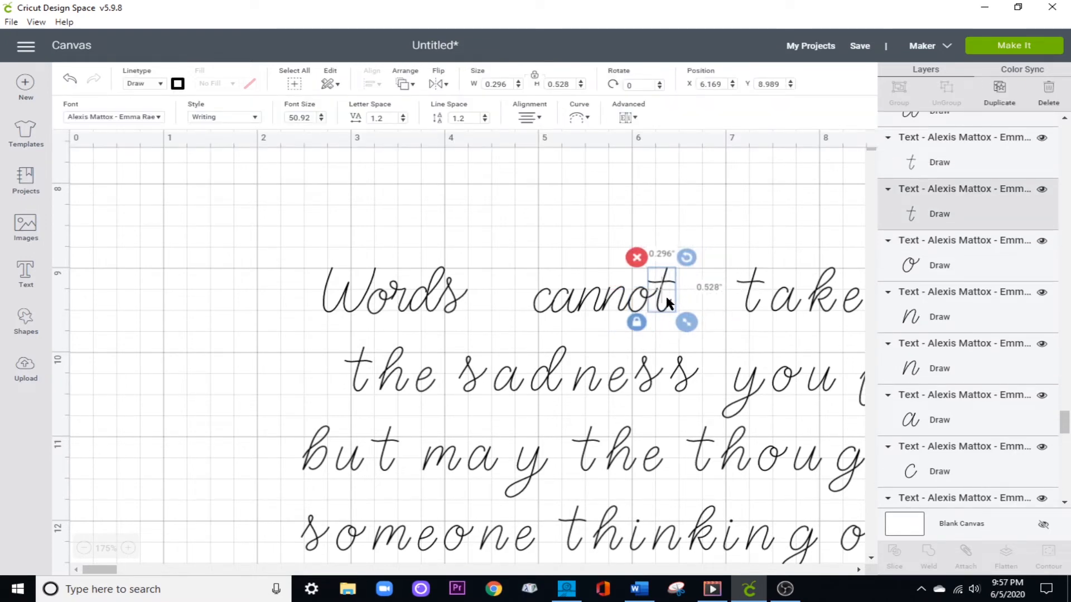
{"action": "left_click_drag", "start_coordinate": [667, 294], "coordinate": [664, 293]}
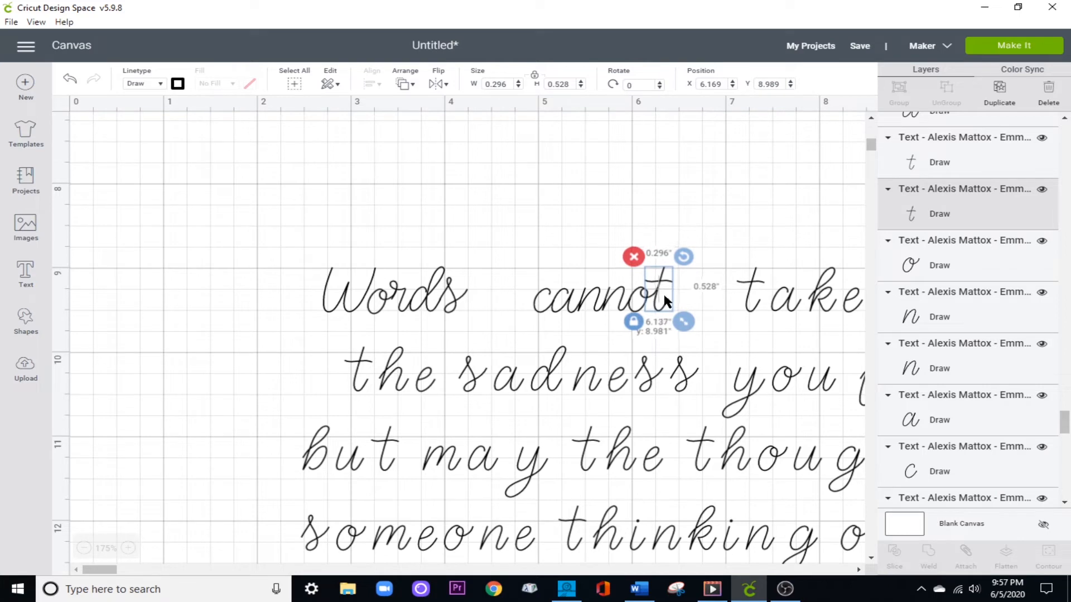
{"action": "left_click", "coordinate": [732, 273]}
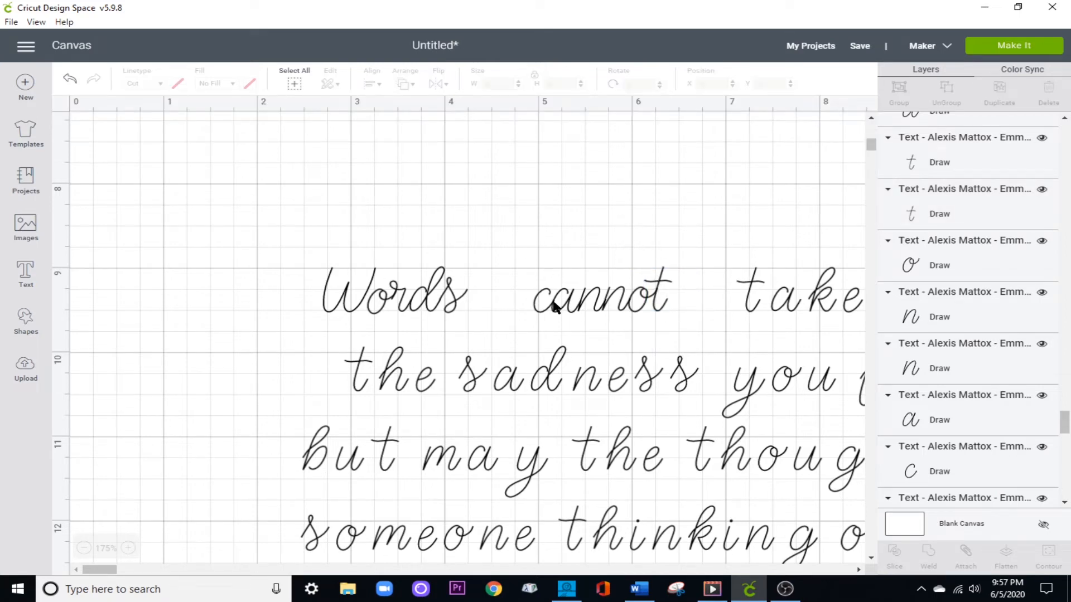
Select all the letters of "cannot" and attach them into one word.
{"action": "mouse_move", "coordinate": [522, 239]}
{"action": "left_mouse_down"}
{"action": "mouse_move", "coordinate": [691, 278]}
{"action": "mouse_move", "coordinate": [610, 239]}
{"action": "mouse_move", "coordinate": [563, 248]}
{"action": "mouse_move", "coordinate": [619, 266]}
{"action": "left_mouse_up"}
{"action": "left_click_drag", "start_coordinate": [502, 256], "coordinate": [682, 300]}
{"action": "left_click_drag", "start_coordinate": [518, 228], "coordinate": [679, 324]}
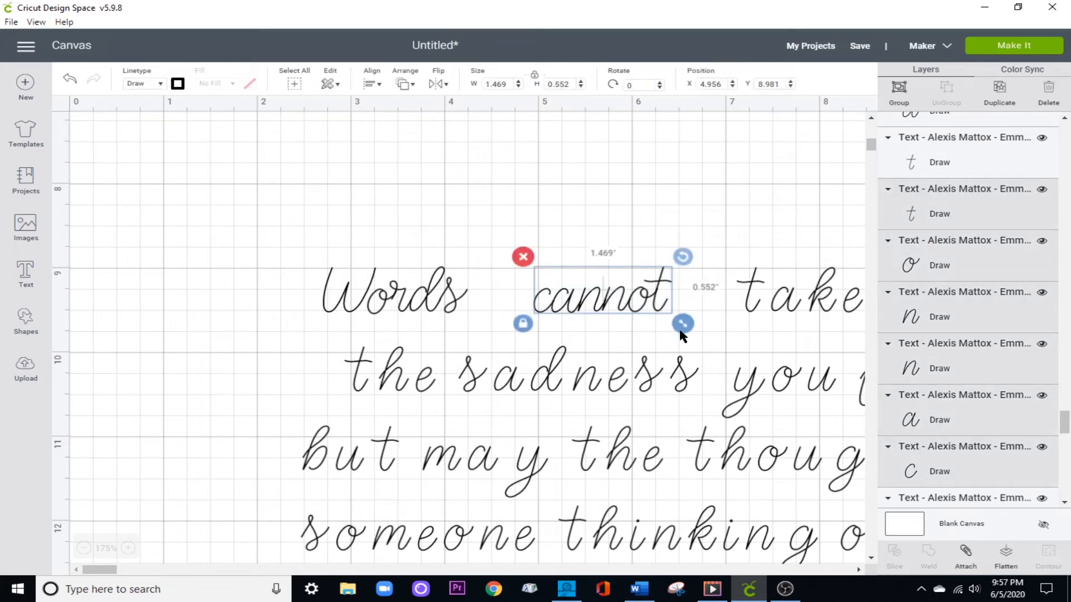
{"action": "left_click", "coordinate": [966, 557]}
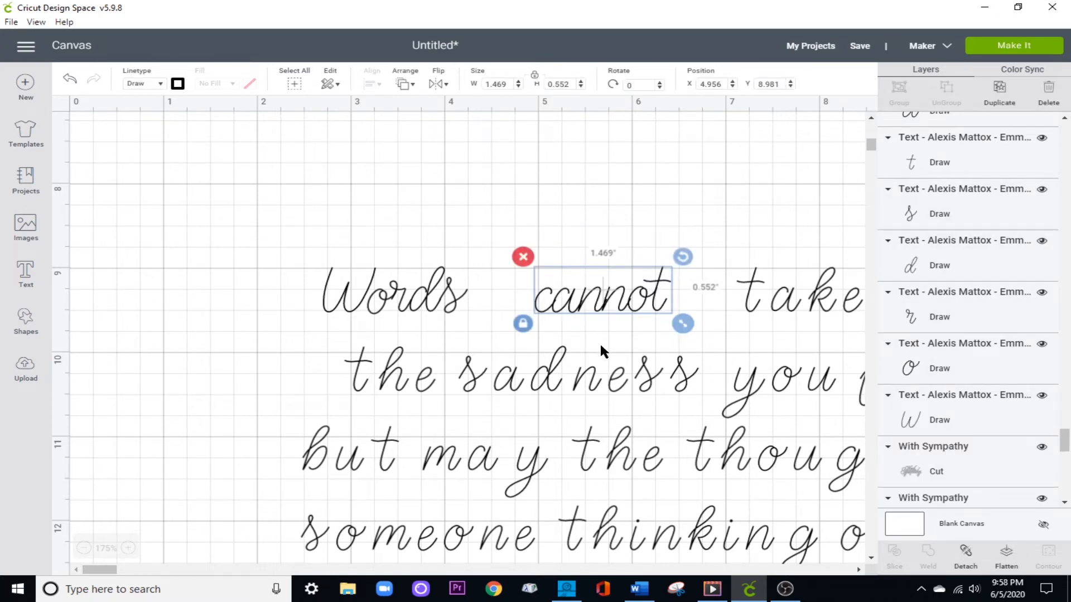
Move the attached word "cannot" closer to "Words", to X 4.356.
{"action": "key", "text": "Left"}
{"action": "key", "text": "Left"}
{"action": "key", "text": "Left"}
{"action": "key", "text": "Left"}
{"action": "key", "text": "Left"}
{"action": "key", "text": "Left"}
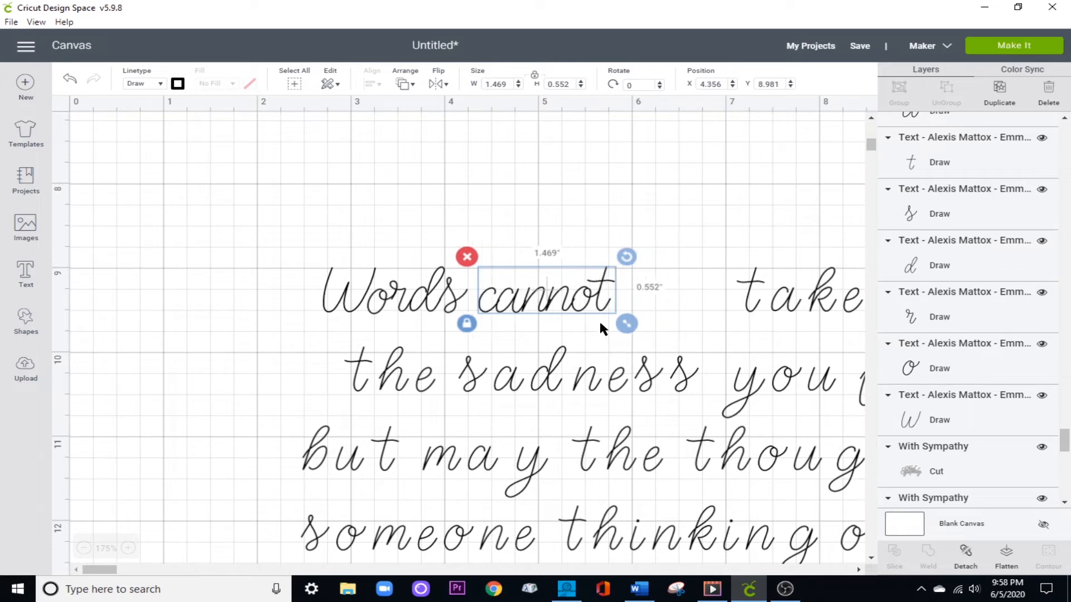
Select all the letters of "Words" and attach them into one word.
{"action": "left_click", "coordinate": [317, 235]}
{"action": "left_click", "coordinate": [375, 312]}
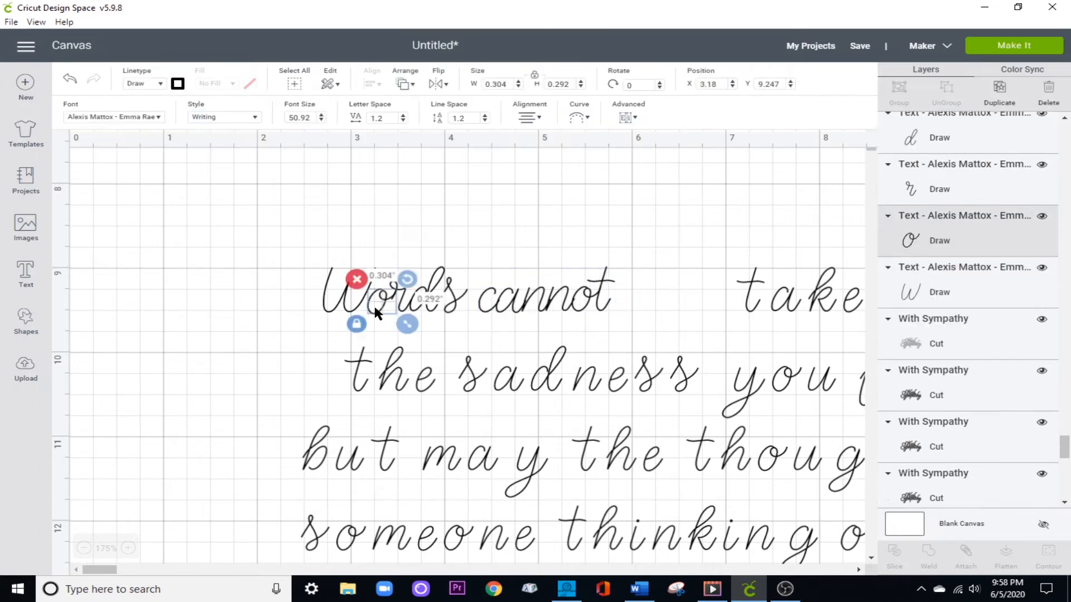
{"action": "left_click", "coordinate": [313, 320]}
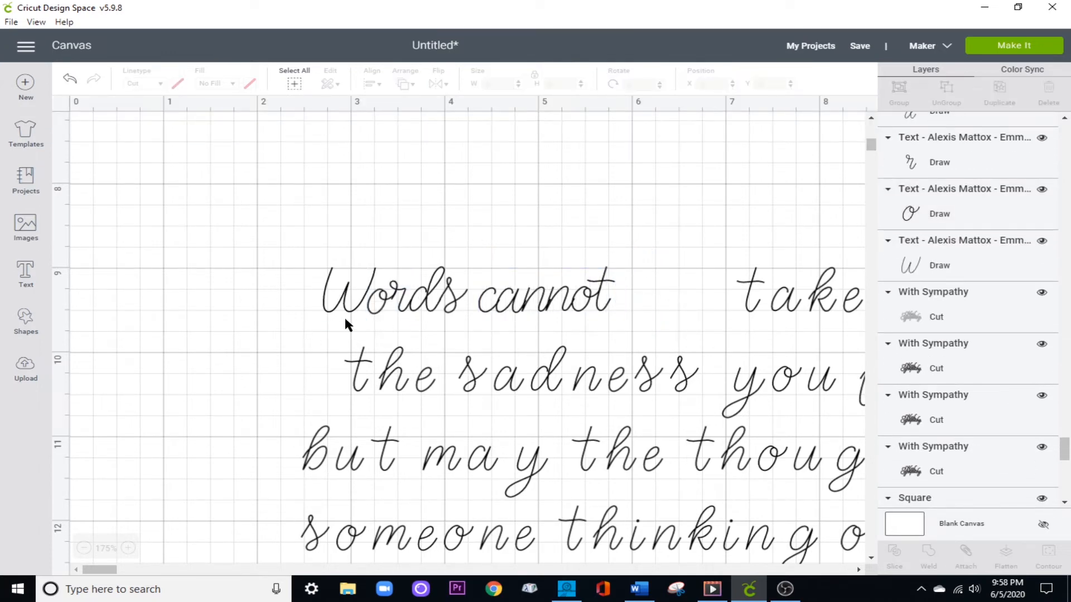
{"action": "left_click_drag", "start_coordinate": [392, 322], "coordinate": [463, 301]}
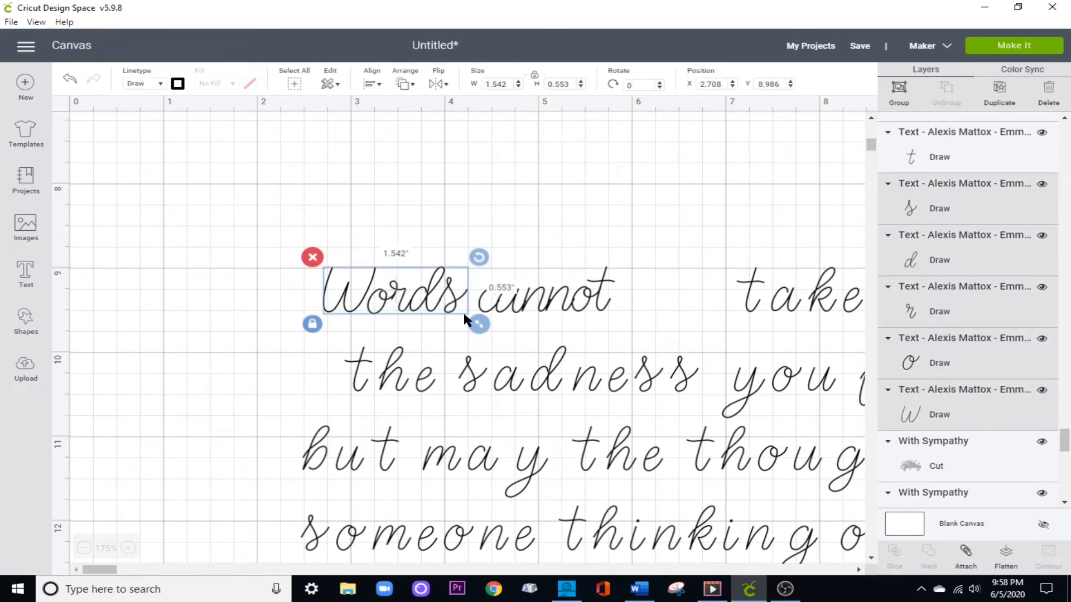
{"action": "left_click", "coordinate": [965, 553]}
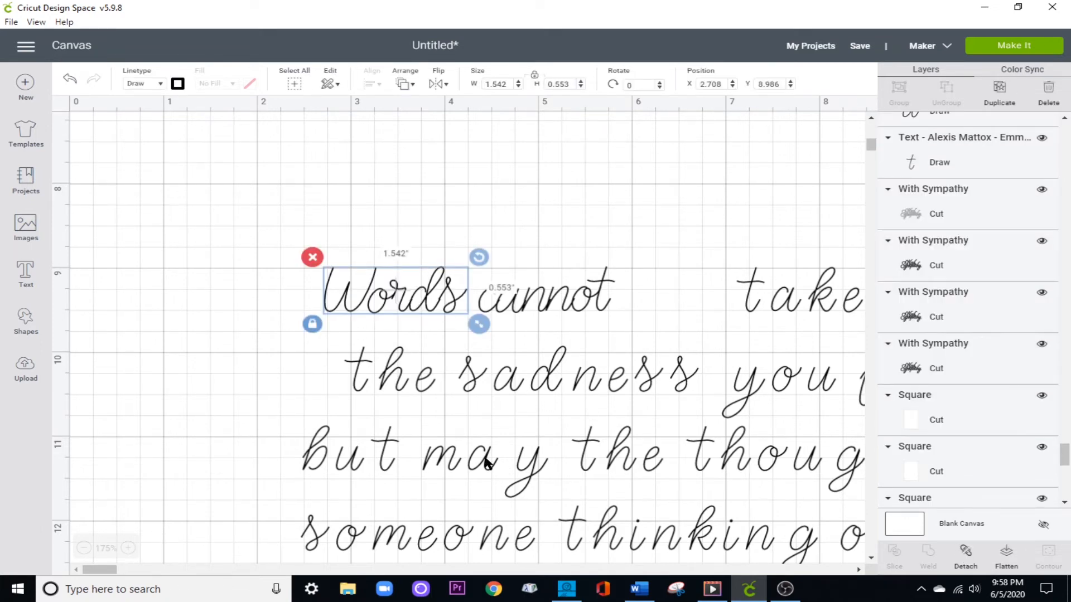
Move the "t" of "take" against the "a" so the letters join, at about X 7.26, Y 8.98.
{"action": "left_click_drag", "start_coordinate": [104, 571], "coordinate": [120, 571]}
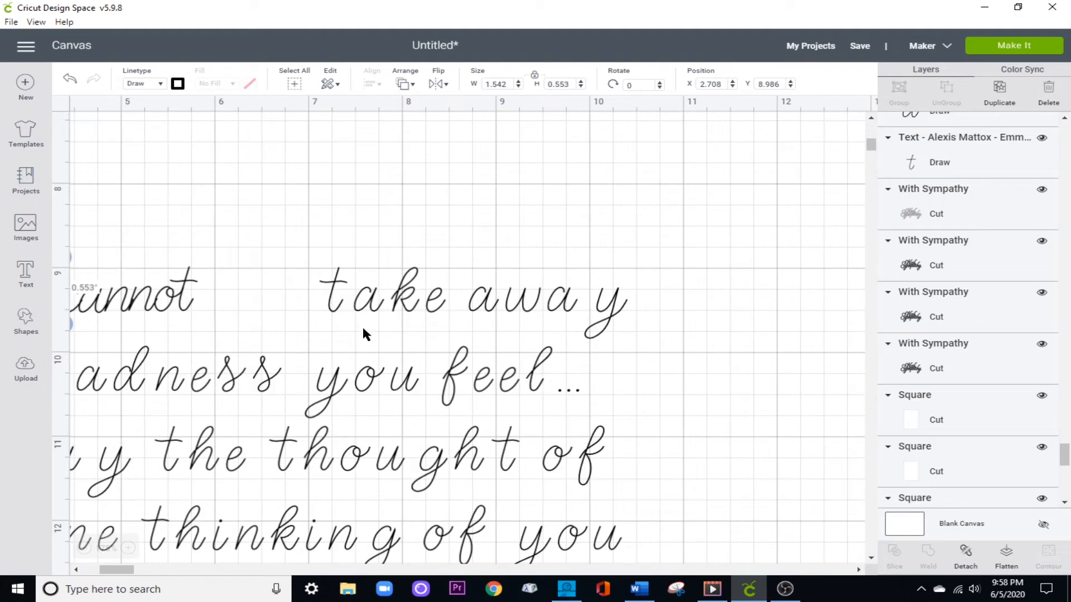
{"action": "left_click", "coordinate": [335, 298]}
{"action": "key", "text": "Right"}
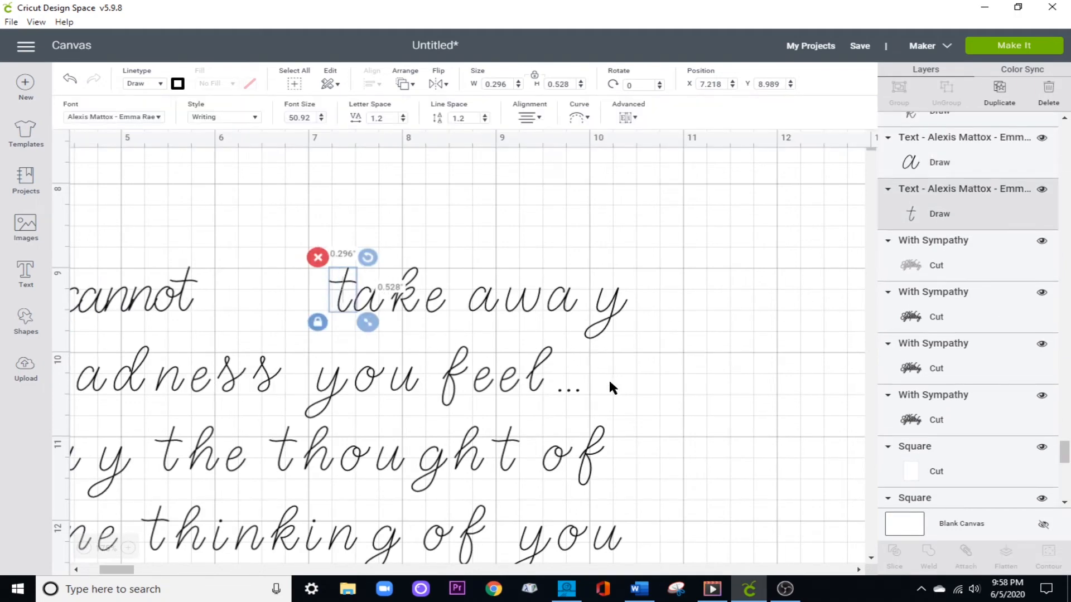
{"action": "key", "text": "Right"}
{"action": "left_click_drag", "start_coordinate": [350, 313], "coordinate": [345, 311]}
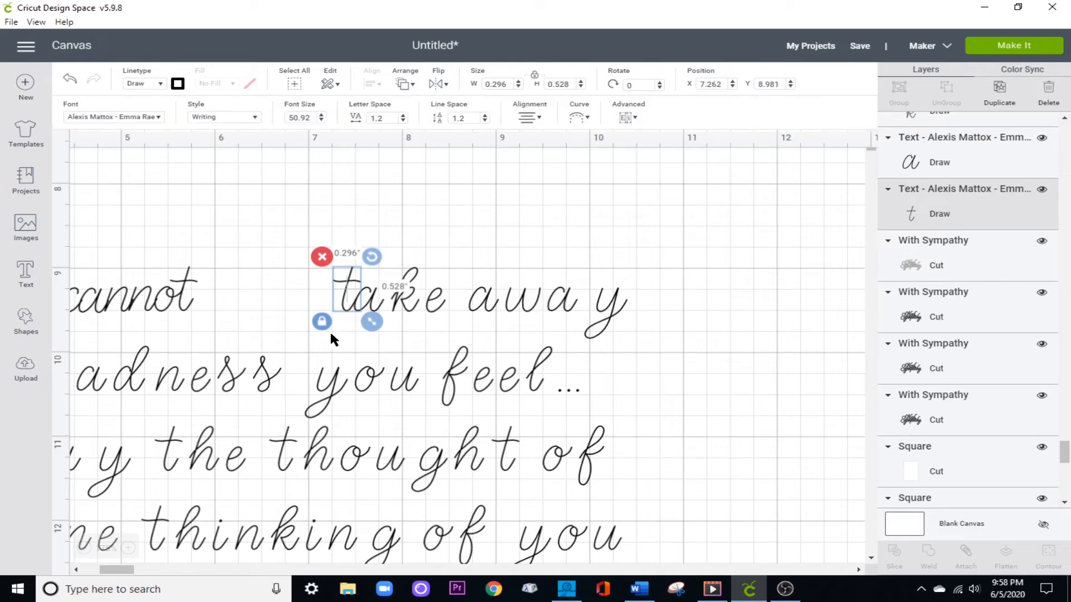
Move the "k" of "take" against the "a" so the letters join, at about X 7.79, Y 9.0.
{"action": "left_click", "coordinate": [407, 306]}
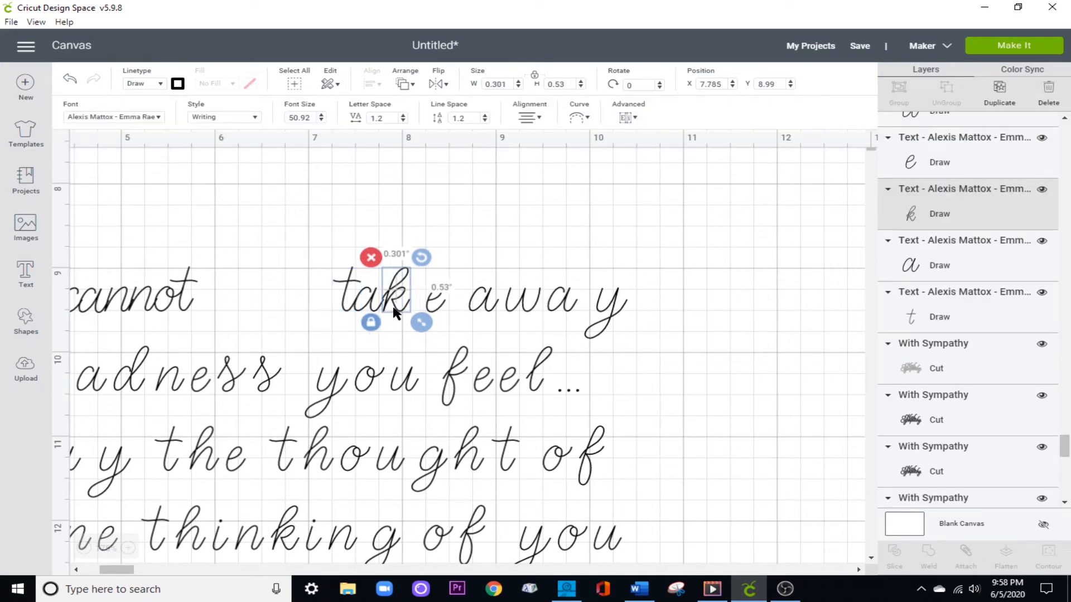
{"action": "left_click", "coordinate": [503, 229]}
{"action": "left_click", "coordinate": [397, 310]}
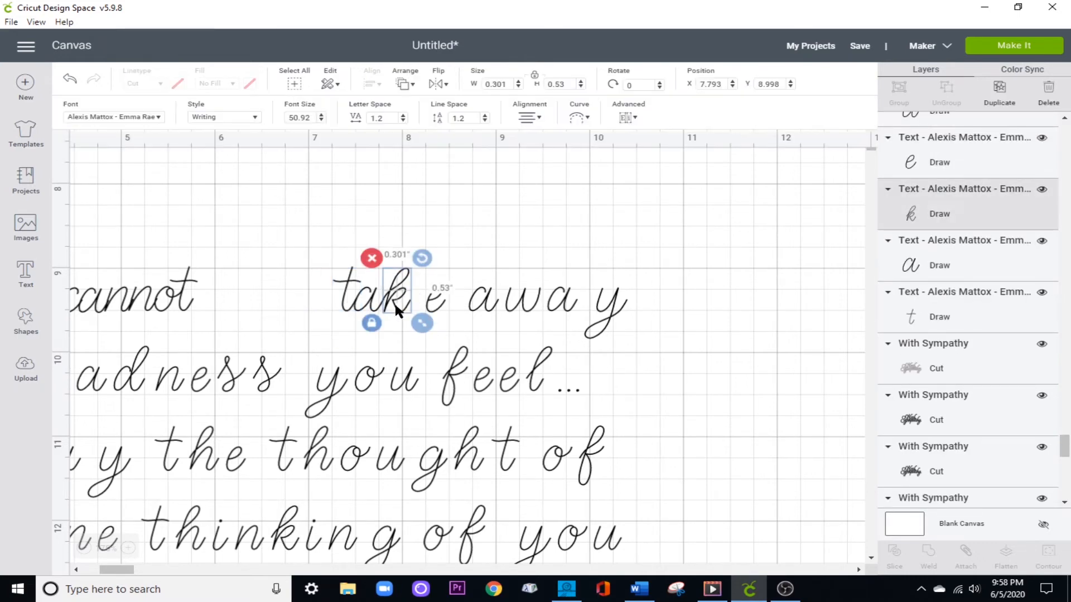
{"action": "left_click", "coordinate": [470, 230]}
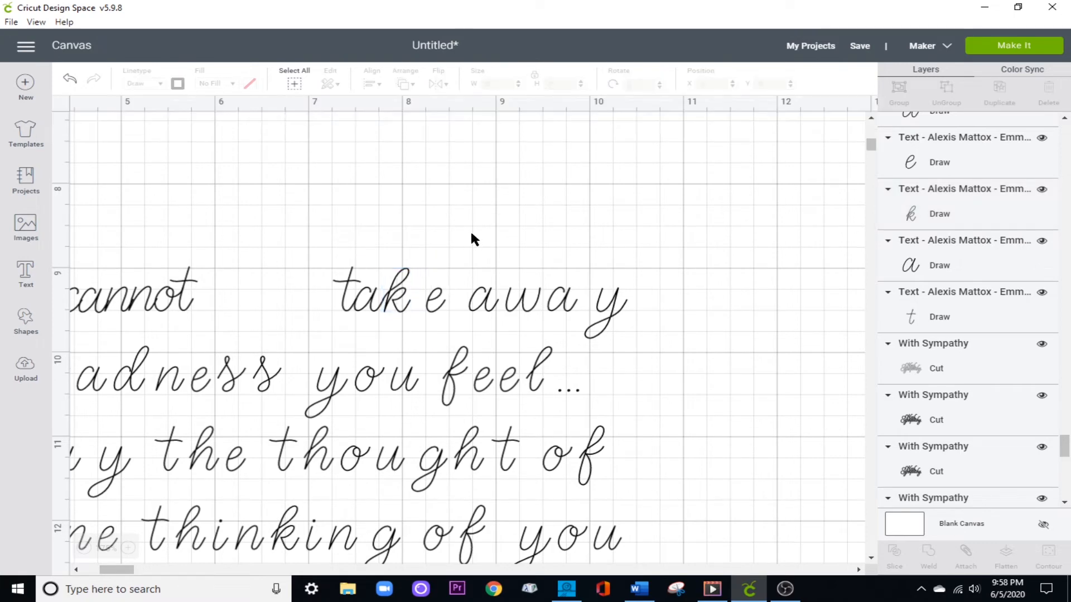
Move the "e" of "take" against the "k" so the letters join, at about X 8.06, Y 9.23.
{"action": "left_click", "coordinate": [392, 304]}
{"action": "left_click", "coordinate": [463, 259]}
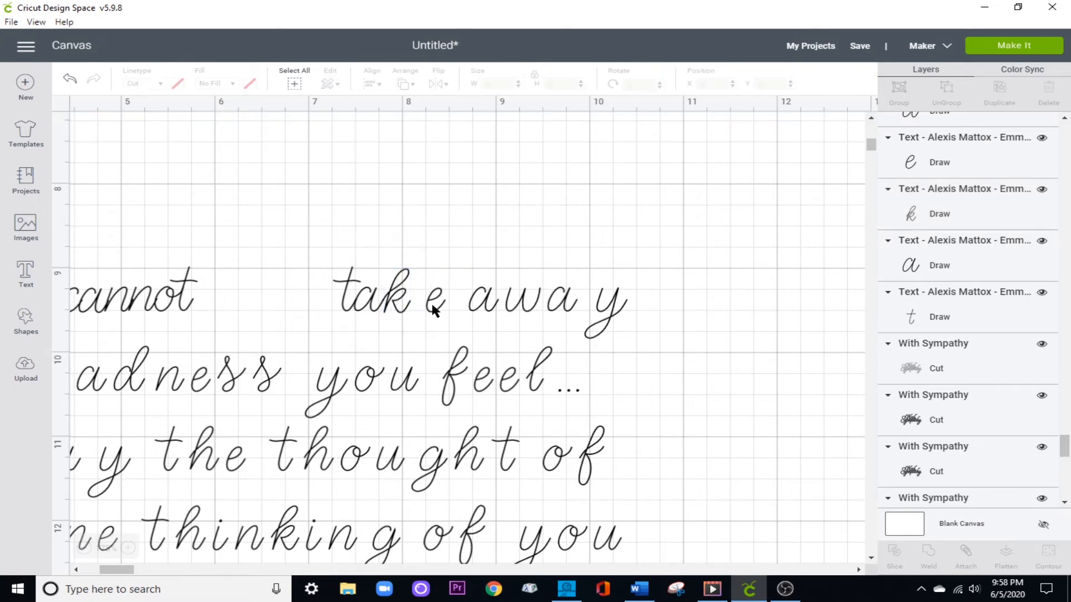
{"action": "left_click", "coordinate": [432, 306]}
{"action": "key", "text": "Left"}
{"action": "key", "text": "Left"}
{"action": "left_click", "coordinate": [463, 256]}
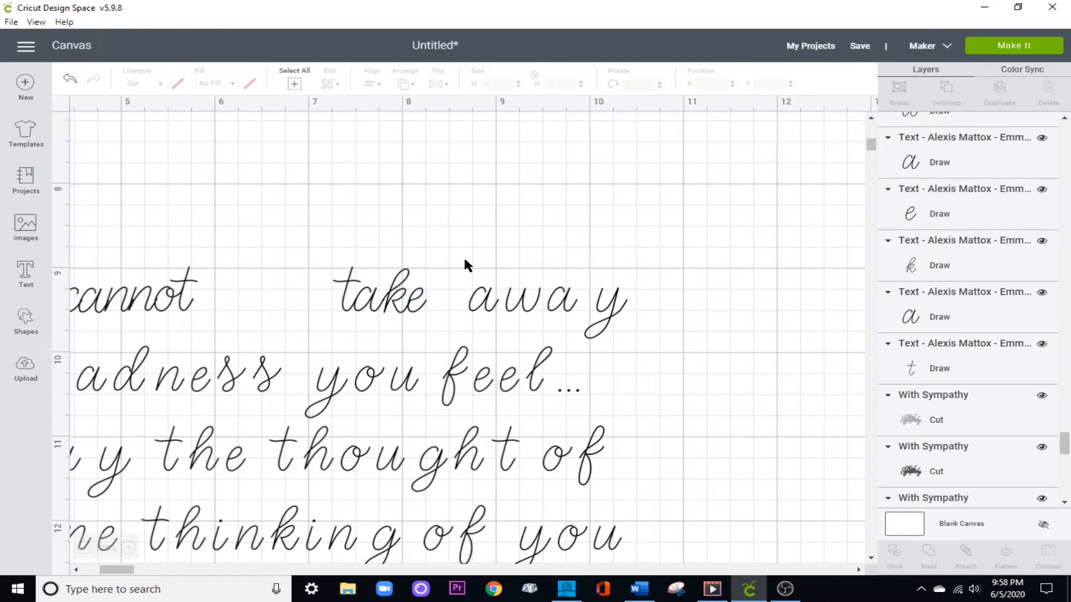
{"action": "left_click", "coordinate": [414, 301]}
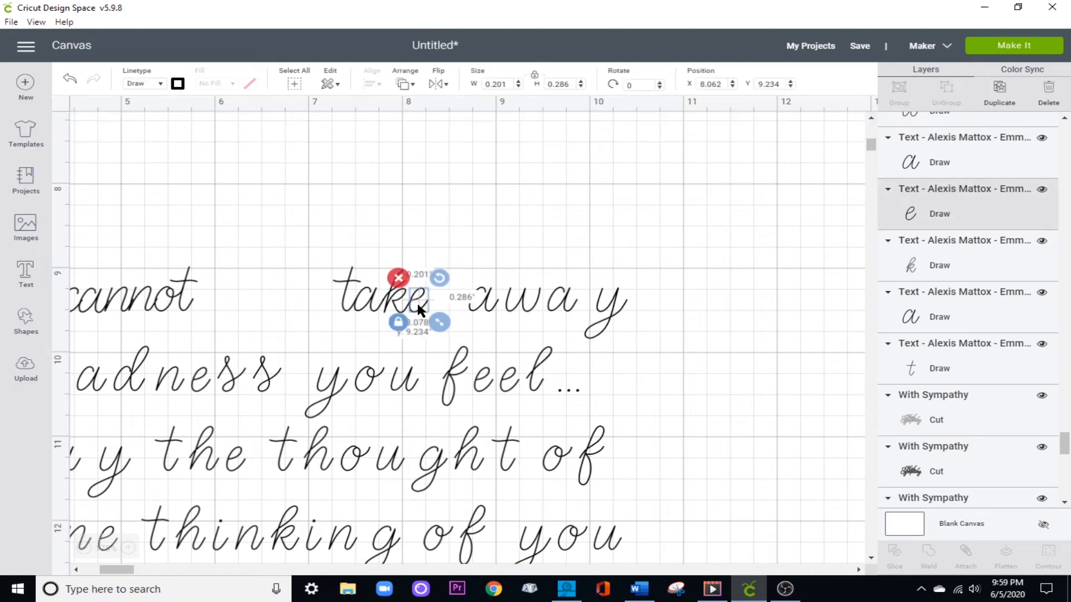
{"action": "left_click", "coordinate": [487, 238]}
Attach all the letters of "take" into one word and move it left to follow "cannot" with a small word gap.
{"action": "left_click_drag", "start_coordinate": [324, 237], "coordinate": [440, 306]}
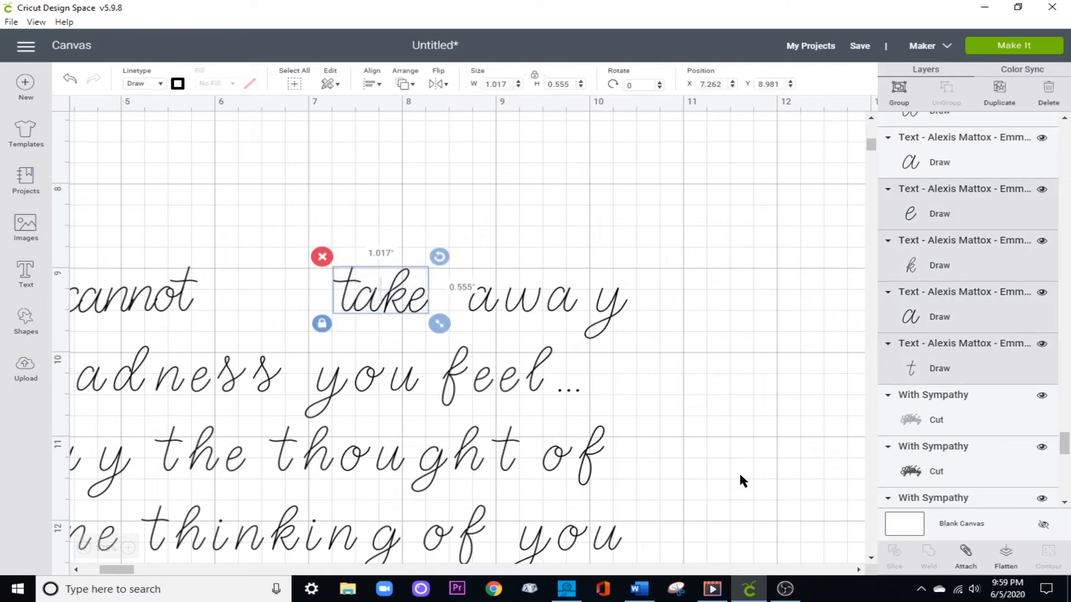
{"action": "left_click", "coordinate": [966, 554]}
{"action": "key", "text": "Left"}
{"action": "key", "text": "Left"}
{"action": "key", "text": "Left"}
{"action": "key", "text": "Left"}
{"action": "key", "text": "Left"}
{"action": "key", "text": "Left"}
{"action": "key", "text": "Left"}
{"action": "key", "text": "Left"}
{"action": "key", "text": "Left"}
{"action": "key", "text": "Left"}
{"action": "key", "text": "Left"}
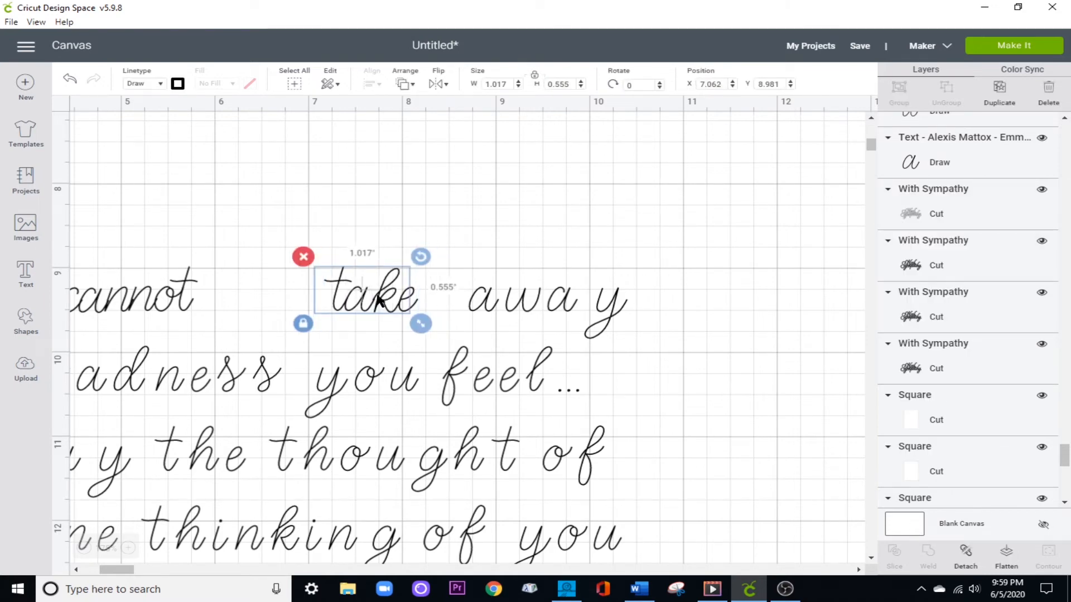
{"action": "key", "text": "Left"}
{"action": "key", "text": "Left"}
{"action": "key", "text": "Left"}
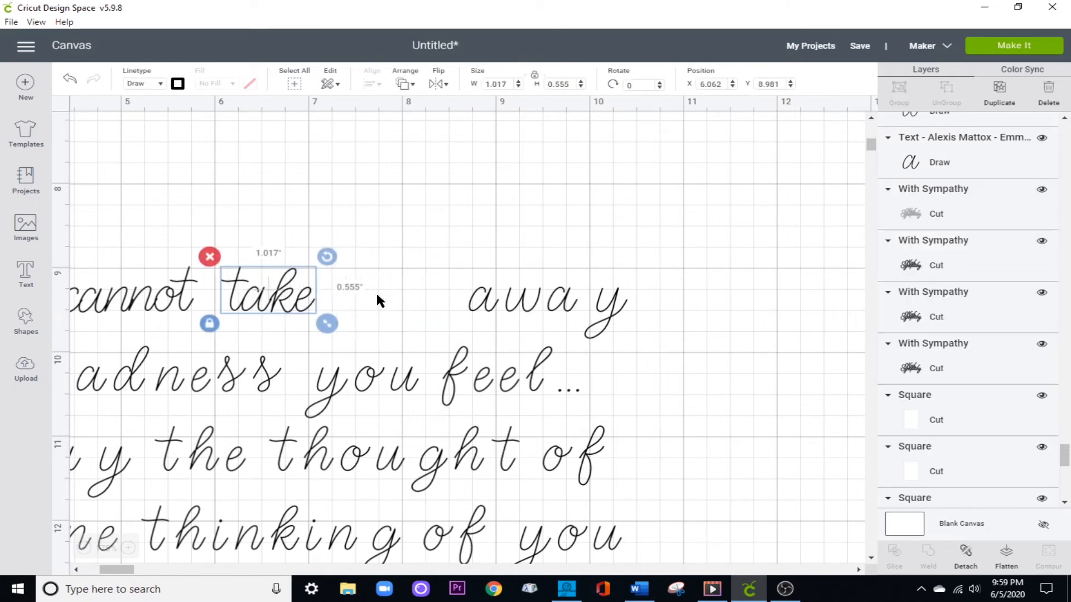
{"action": "left_click", "coordinate": [461, 230]}
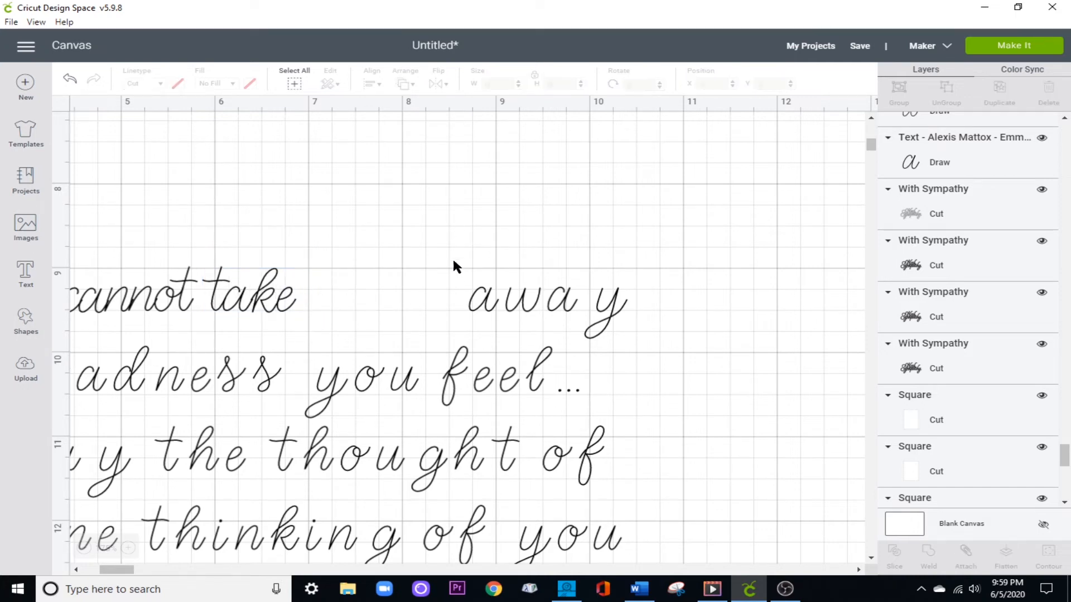
Join the letters of "away" by moving both "a" letters against the "w" and the "y" to about X 9.62, Y 9.22.
{"action": "double_click", "coordinate": [559, 309]}
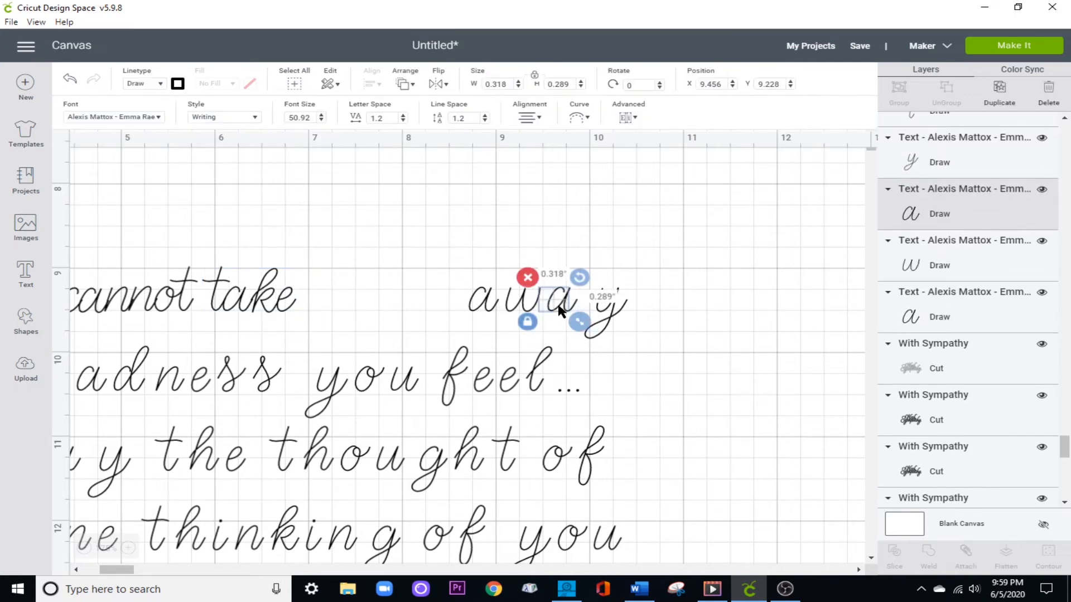
{"action": "left_click", "coordinate": [607, 314]}
{"action": "key", "text": "Left"}
{"action": "key", "text": "Left"}
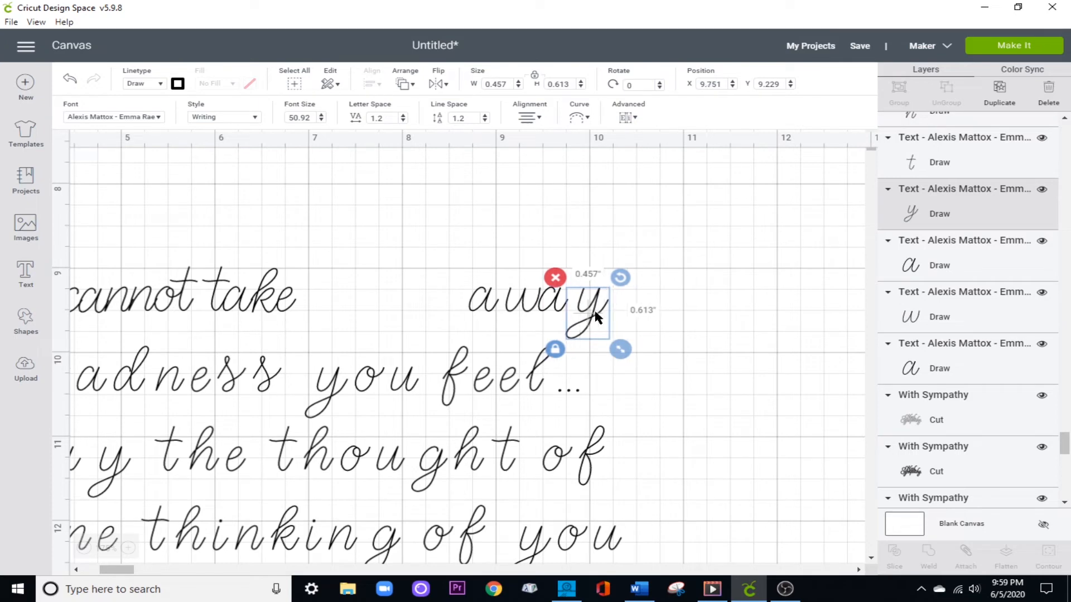
{"action": "left_click_drag", "start_coordinate": [583, 315], "coordinate": [580, 315]}
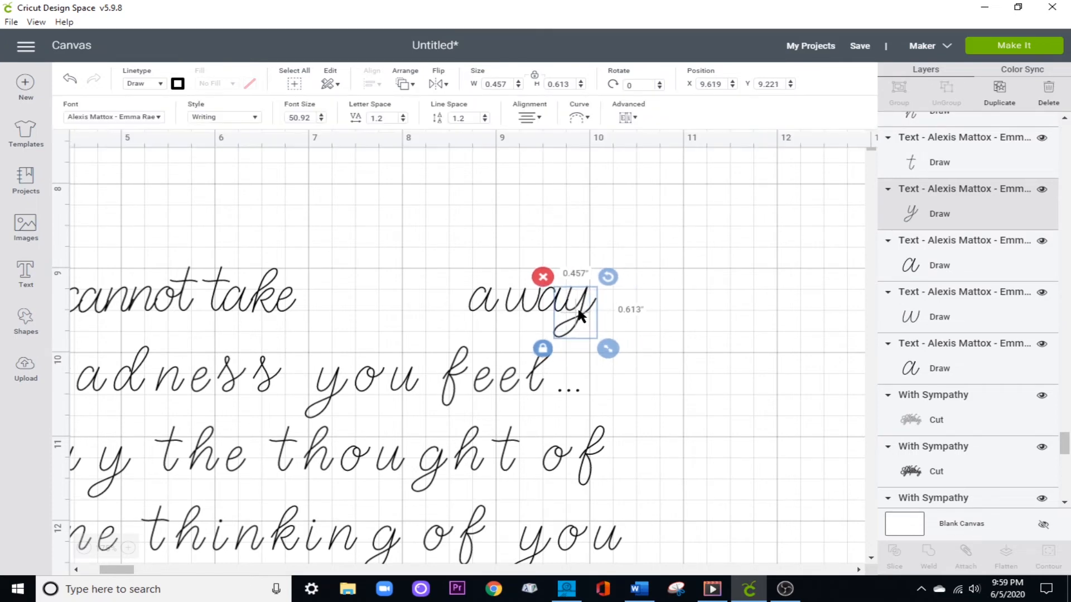
{"action": "left_click", "coordinate": [680, 299]}
{"action": "left_click", "coordinate": [471, 308]}
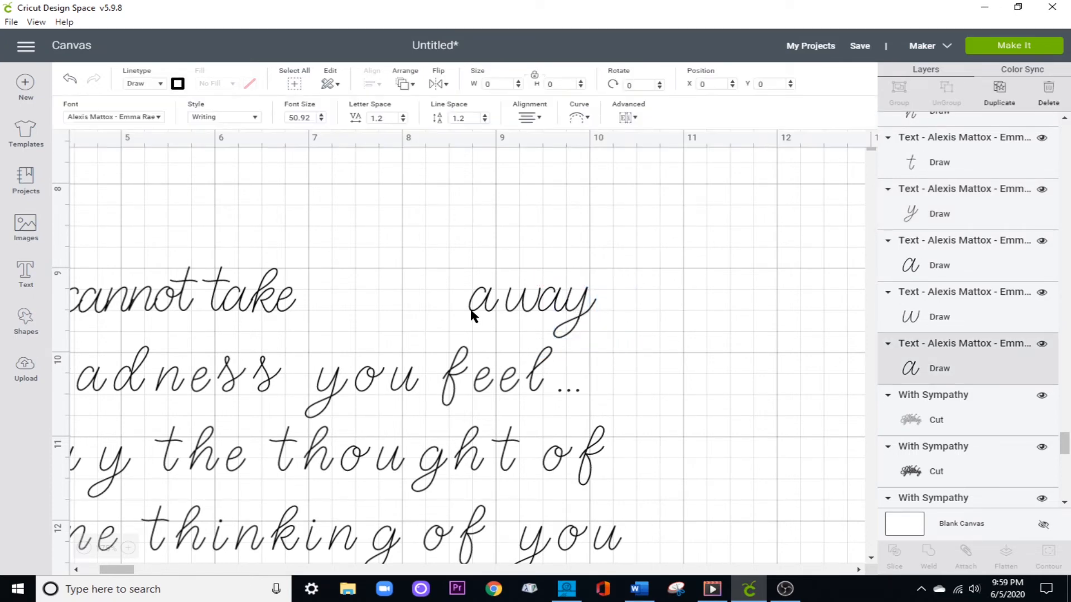
{"action": "left_click", "coordinate": [545, 201]}
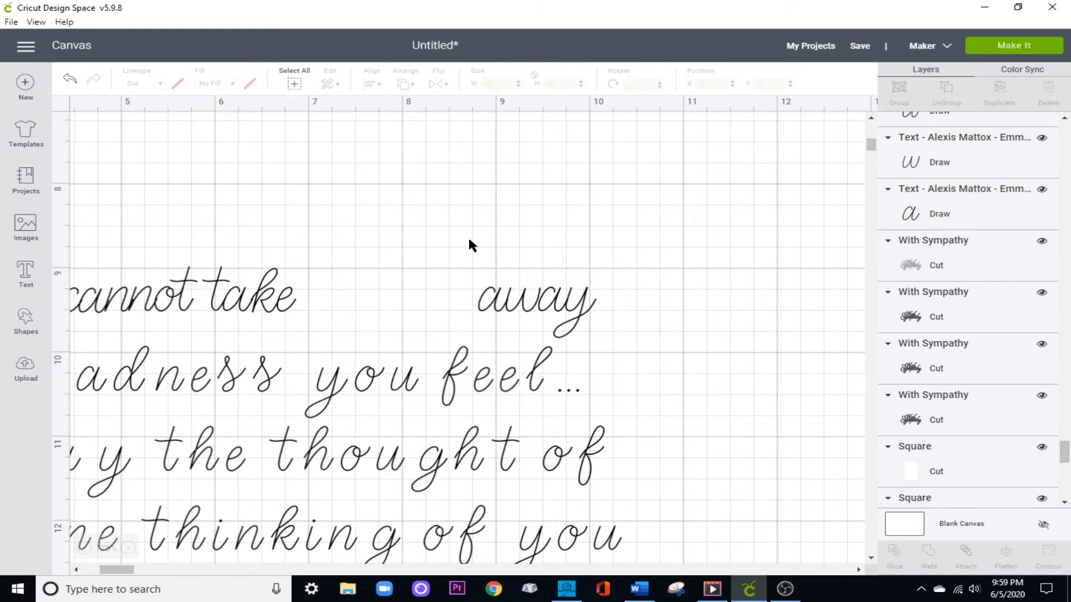
Attach all the letters of "away" into one word, undoing any accidental shift of the "y".
{"action": "left_click_drag", "start_coordinate": [471, 239], "coordinate": [602, 316]}
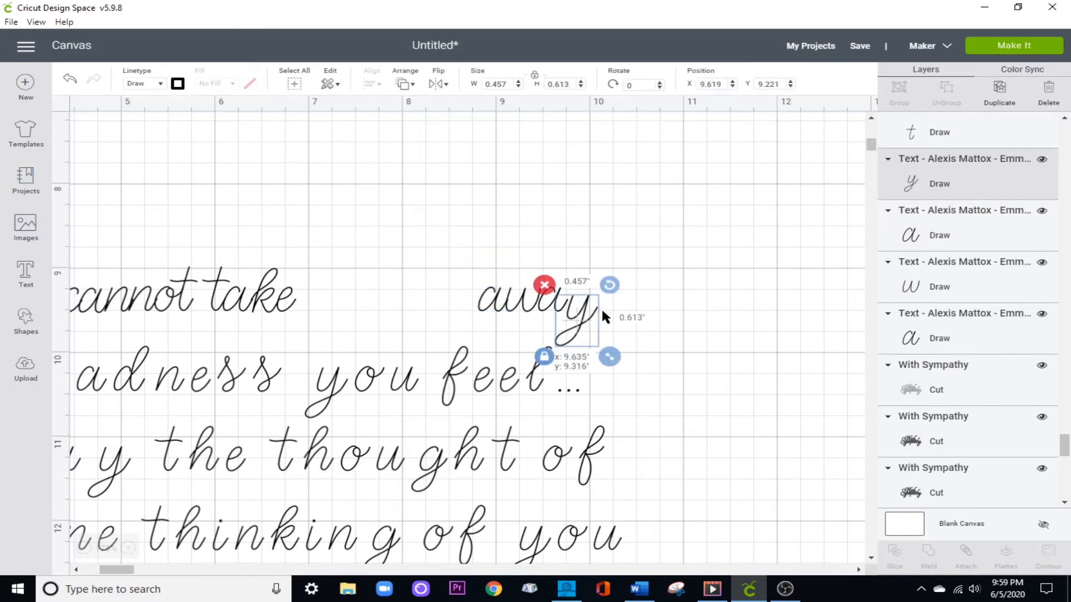
{"action": "left_click", "coordinate": [67, 75]}
{"action": "left_click_drag", "start_coordinate": [481, 237], "coordinate": [597, 321]}
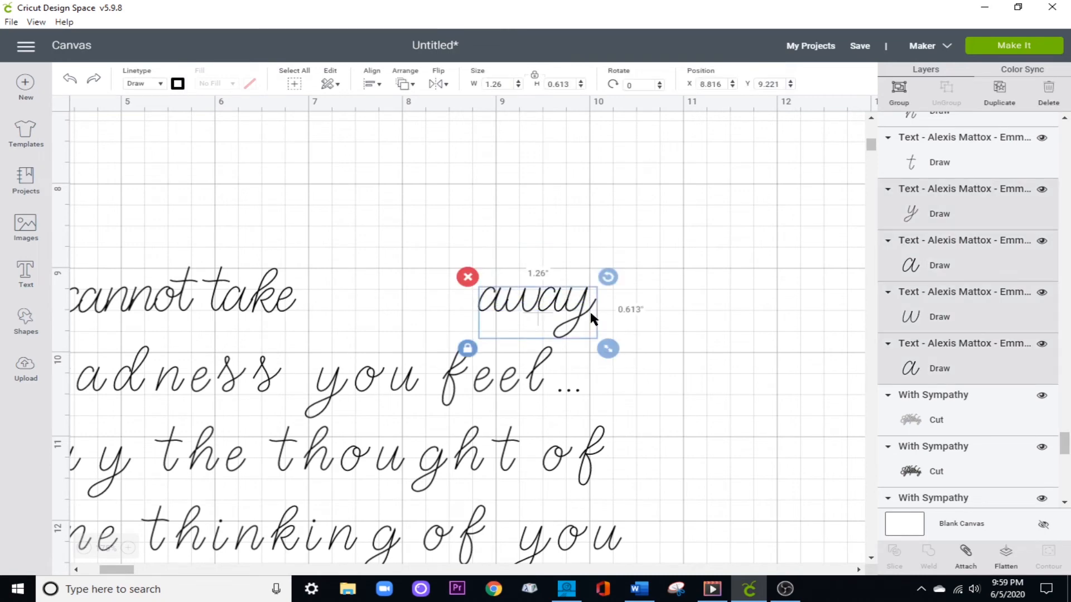
{"action": "left_click", "coordinate": [970, 554]}
Move the attached word "away" left to follow "take", at X 7.016.
{"action": "key", "text": "Left"}
{"action": "key", "text": "Left"}
{"action": "key", "text": "Left"}
{"action": "key", "text": "Left"}
{"action": "key", "text": "Left"}
{"action": "key", "text": "Left"}
{"action": "key", "text": "Left"}
{"action": "key", "text": "Left"}
{"action": "key", "text": "Left"}
{"action": "key", "text": "Left"}
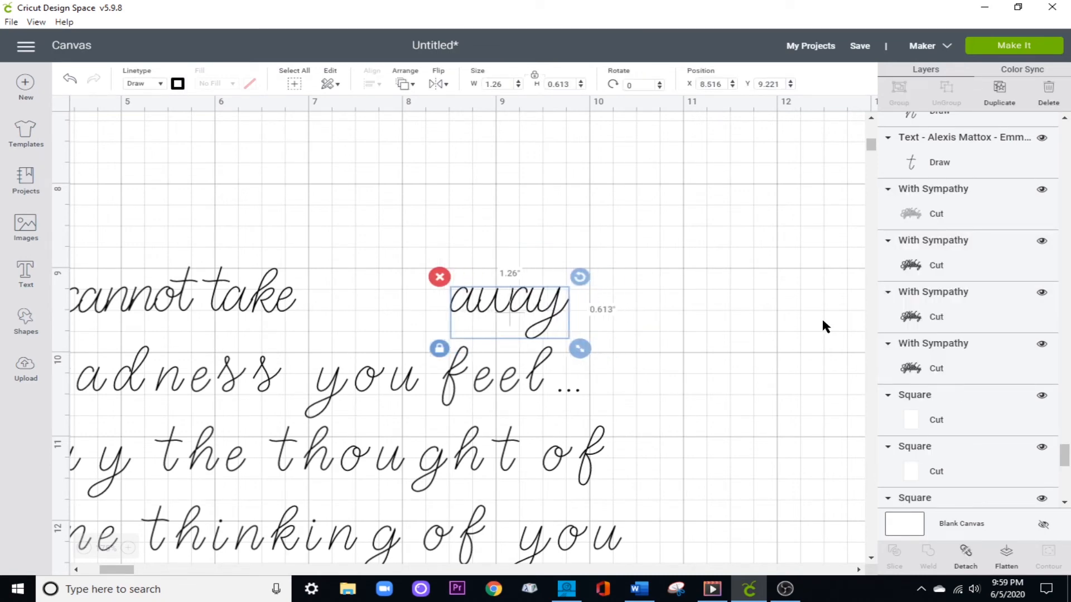
{"action": "key", "text": "Left"}
{"action": "key", "text": "Left"}
{"action": "key", "text": "Left"}
{"action": "key", "text": "Left"}
{"action": "key", "text": "Left"}
{"action": "key", "text": "Left"}
{"action": "key", "text": "Left"}
{"action": "key", "text": "Left"}
{"action": "key", "text": "Left"}
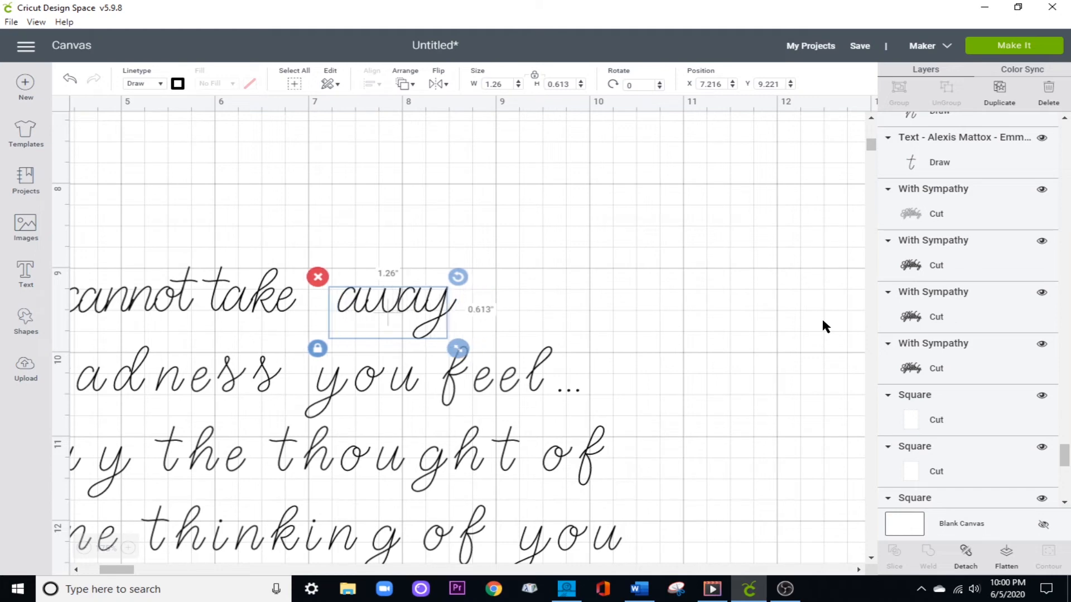
{"action": "key", "text": "Left"}
{"action": "key", "text": "Right"}
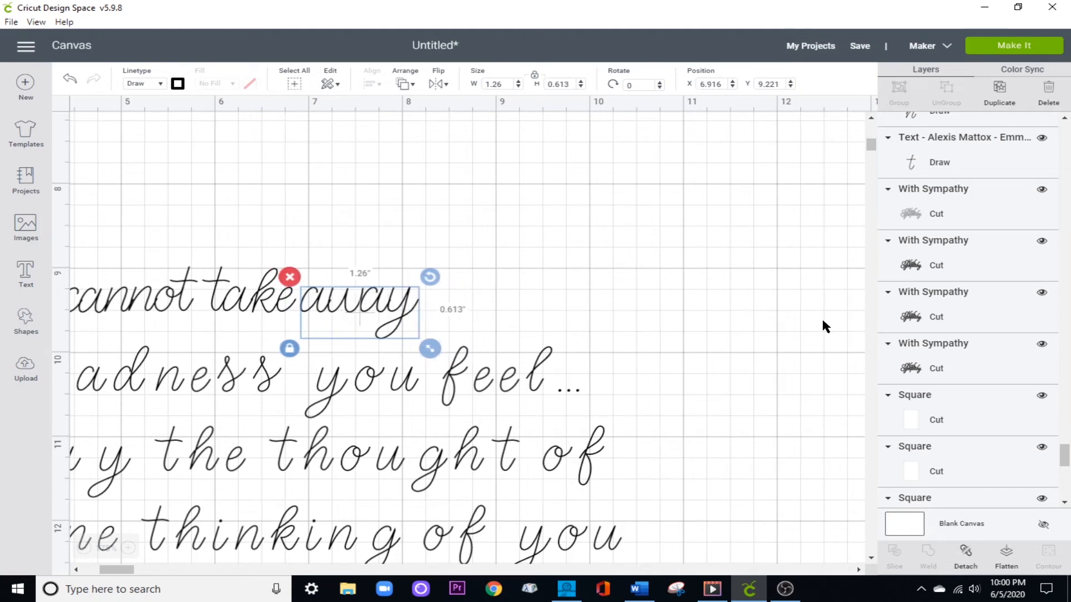
{"action": "key", "text": "Right"}
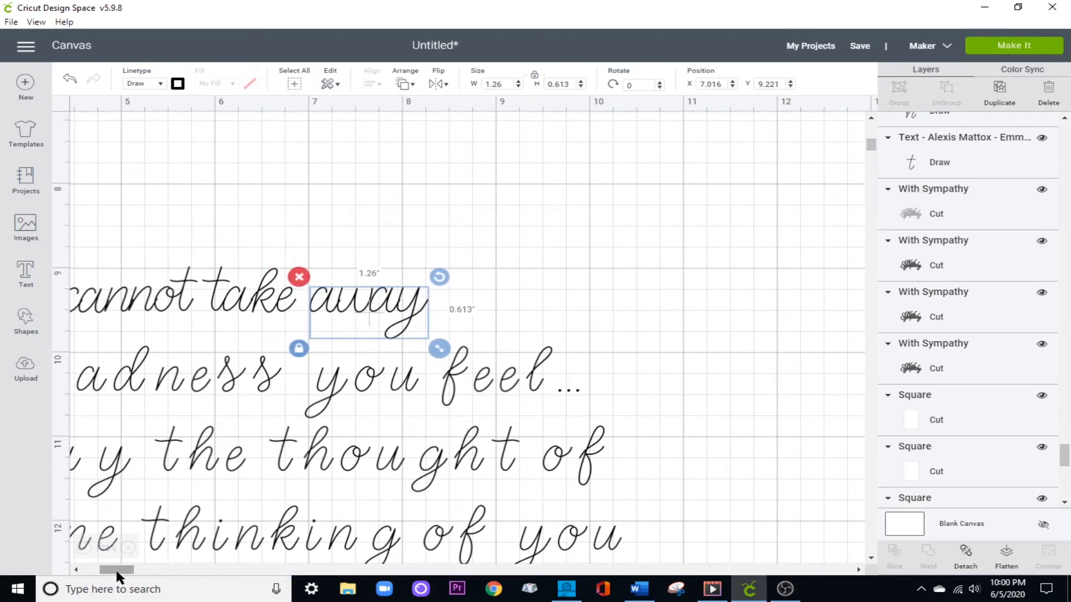
Join the last letters of "ahead" by moving the second "a" against the "e" and the "d" against that "a".
{"action": "left_click_drag", "start_coordinate": [116, 570], "coordinate": [95, 570]}
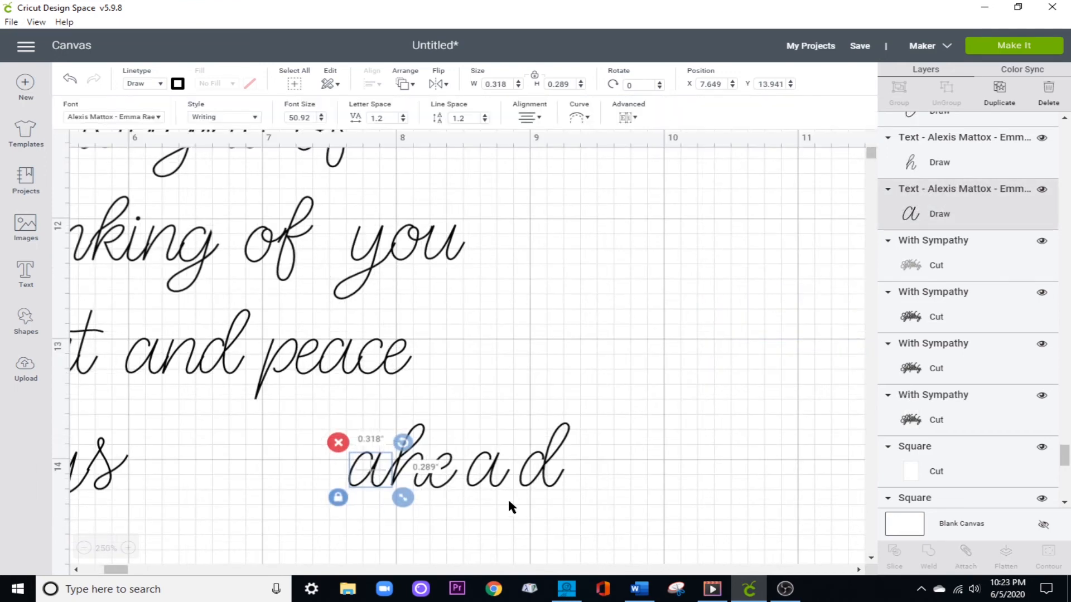
{"action": "left_click_drag", "start_coordinate": [368, 483], "coordinate": [484, 484]}
{"action": "key", "text": "Left"}
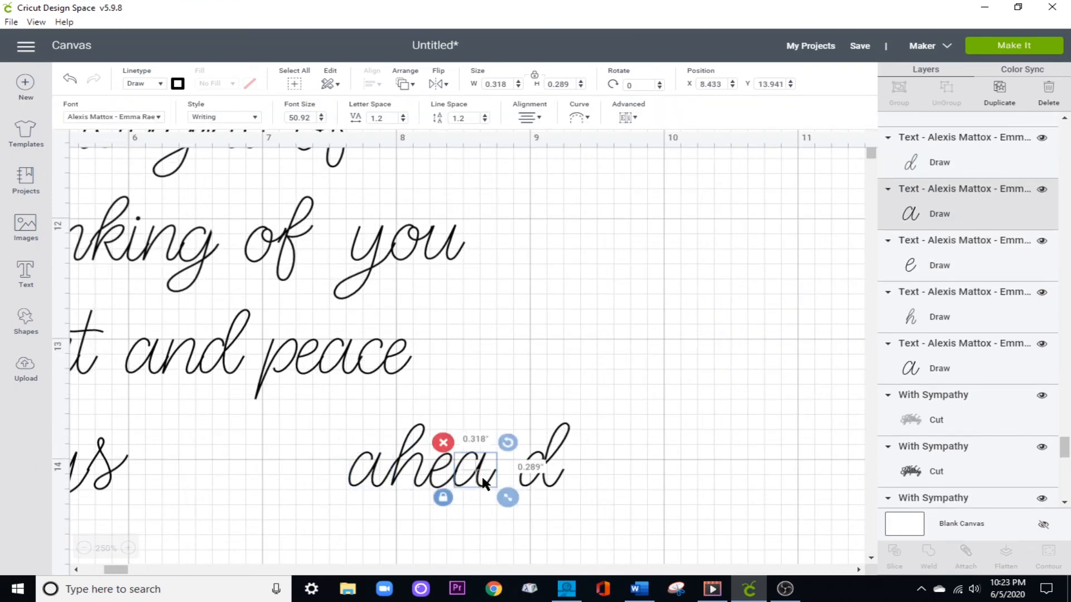
{"action": "left_click", "coordinate": [535, 481]}
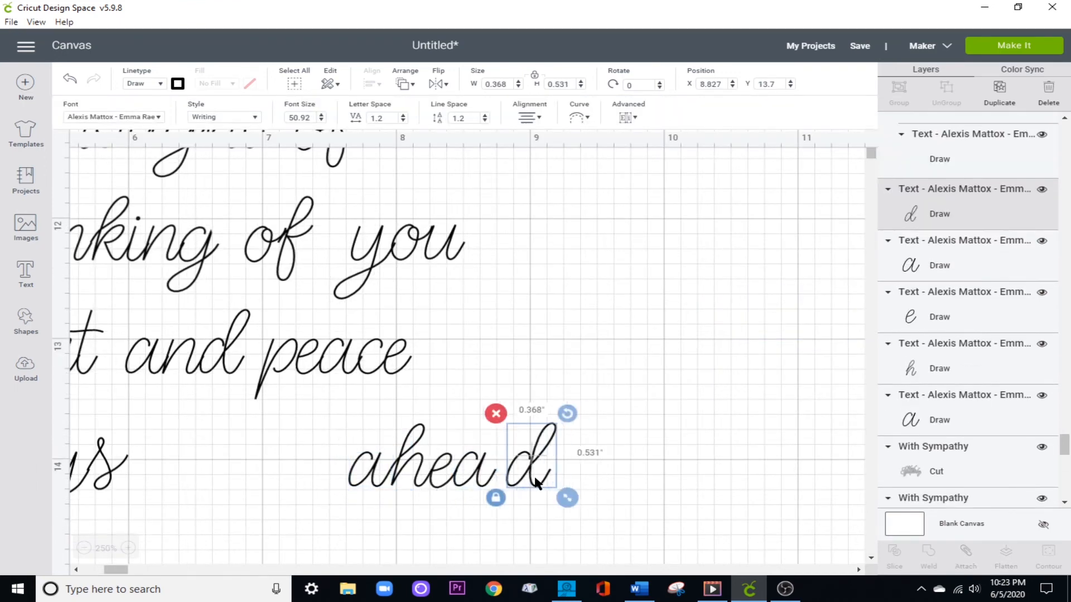
{"action": "key", "text": "Left"}
{"action": "left_click", "coordinate": [594, 453]}
Attach all the letters of "ahead" into one word and move it left to follow "days", at X 6.149.
{"action": "left_click_drag", "start_coordinate": [612, 446], "coordinate": [330, 482]}
{"action": "left_click", "coordinate": [969, 557]}
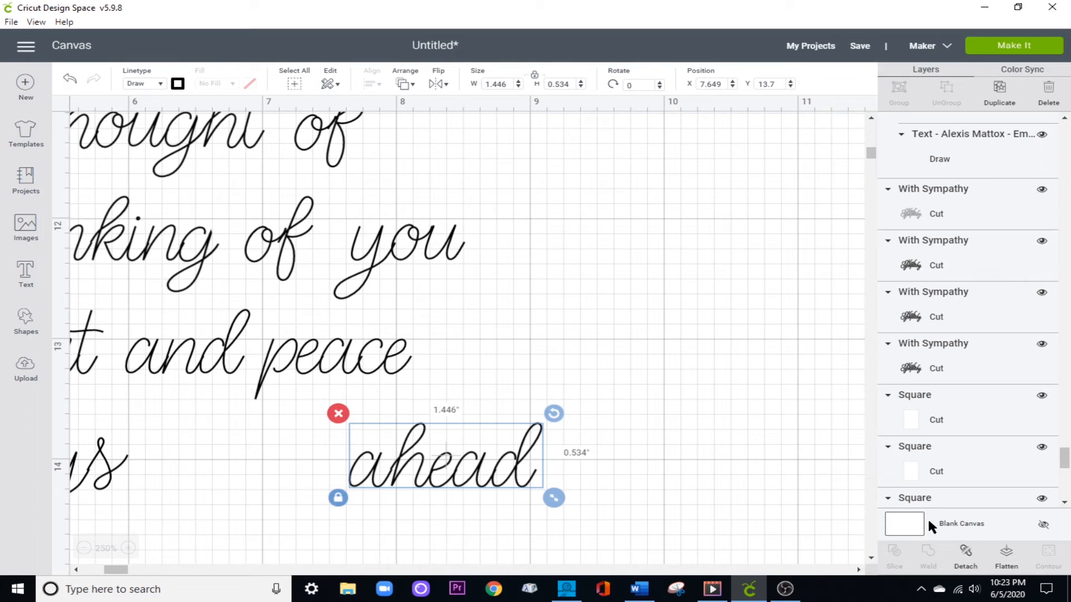
{"action": "key", "text": "Left"}
{"action": "key", "text": "Left"}
{"action": "key", "text": "Left"}
{"action": "key", "text": "Left"}
{"action": "key", "text": "Left"}
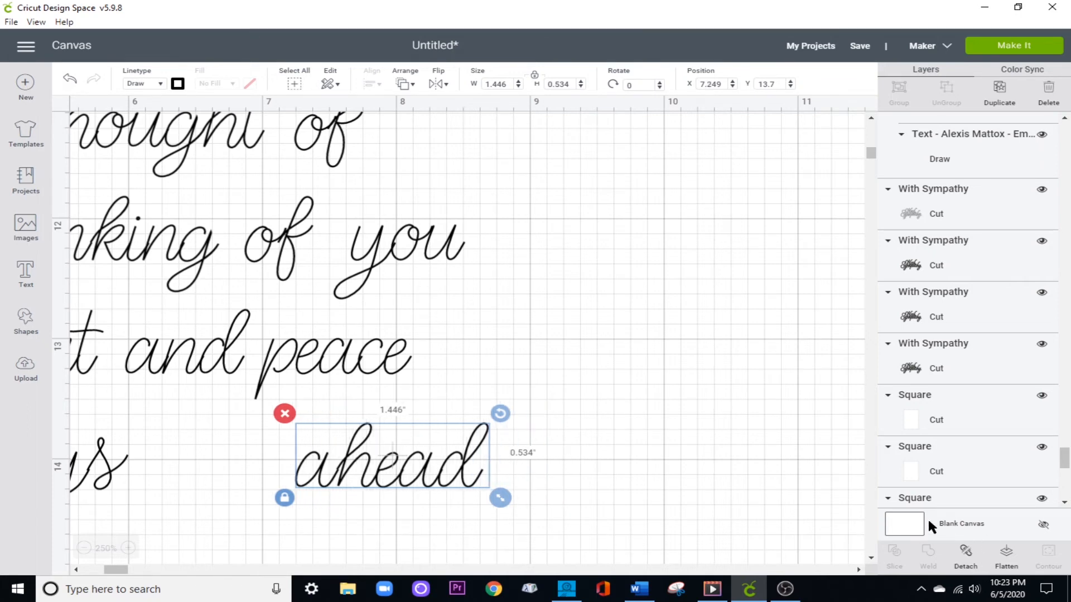
{"action": "key", "text": "Left"}
{"action": "key", "text": "Left"}
{"action": "key", "text": "Left"}
{"action": "key", "text": "Left"}
{"action": "key", "text": "Left"}
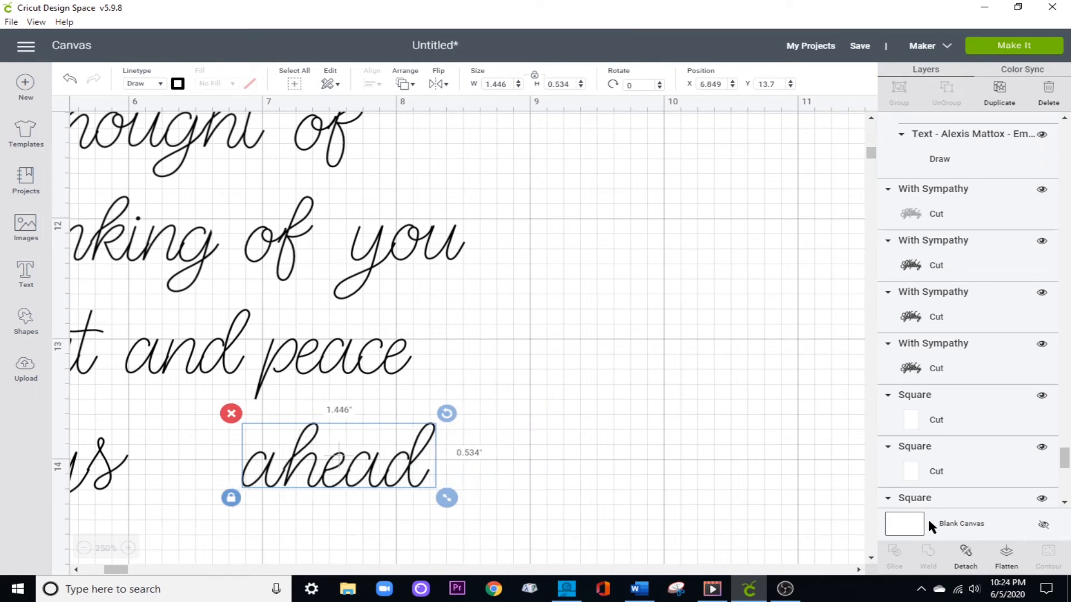
{"action": "key", "text": "Left"}
{"action": "key", "text": "Left"}
{"action": "key", "text": "Left"}
{"action": "key", "text": "Left"}
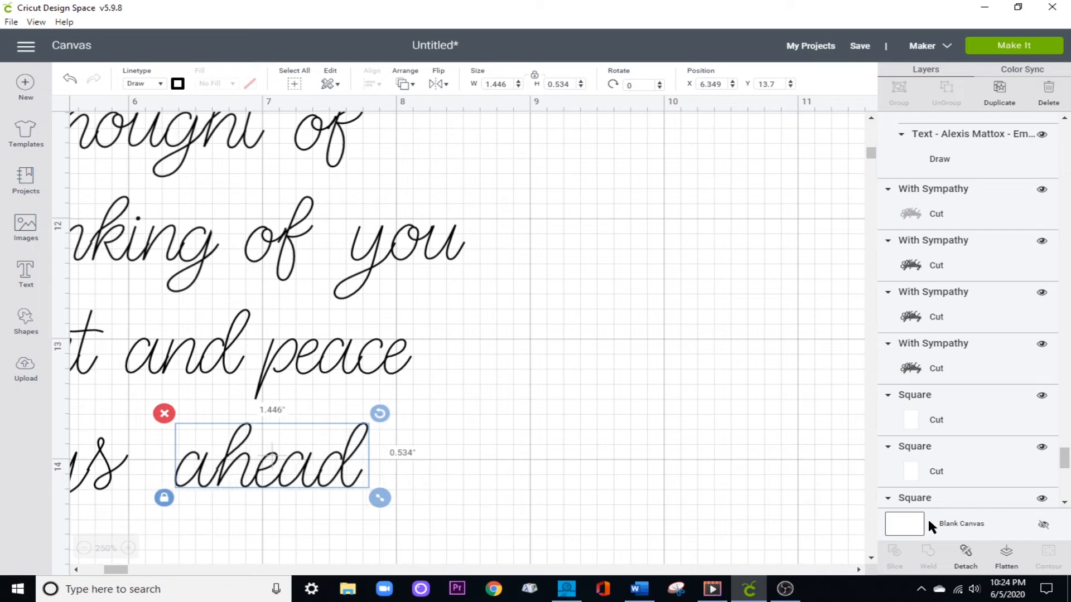
{"action": "key", "text": "Left"}
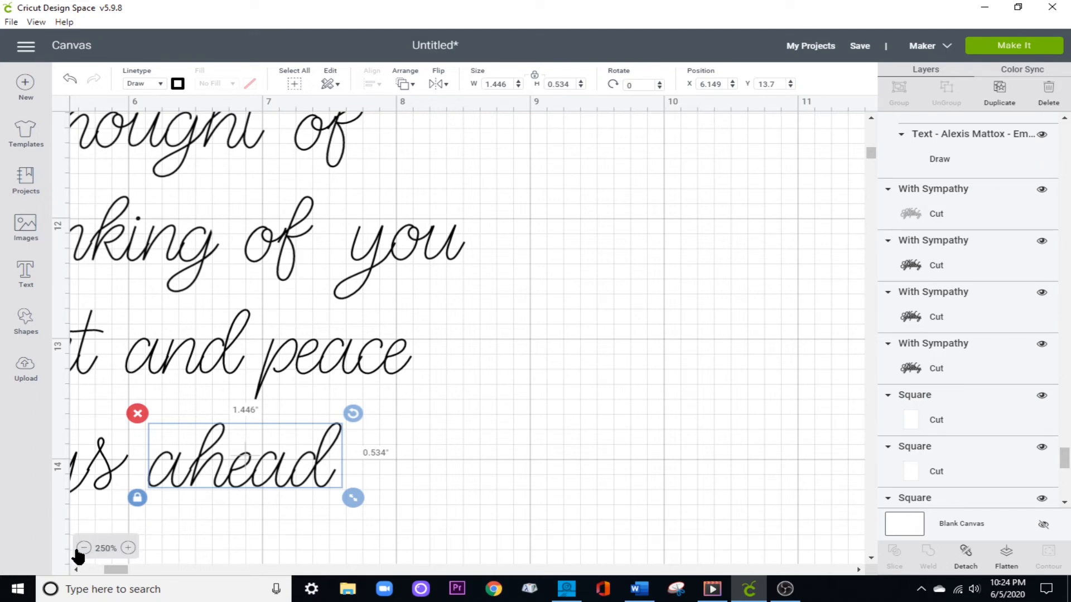
{"action": "left_click", "coordinate": [531, 502]}
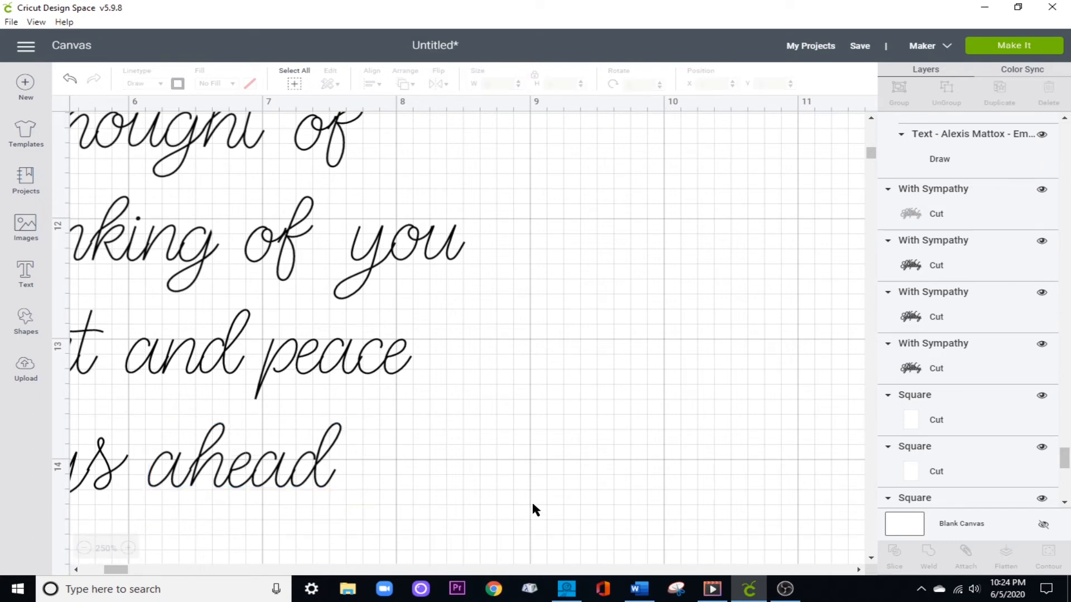
Review the spacing and line alignment of the whole verse from "Words cannot take away" to "in the days ahead".
{"action": "left_click", "coordinate": [84, 548]}
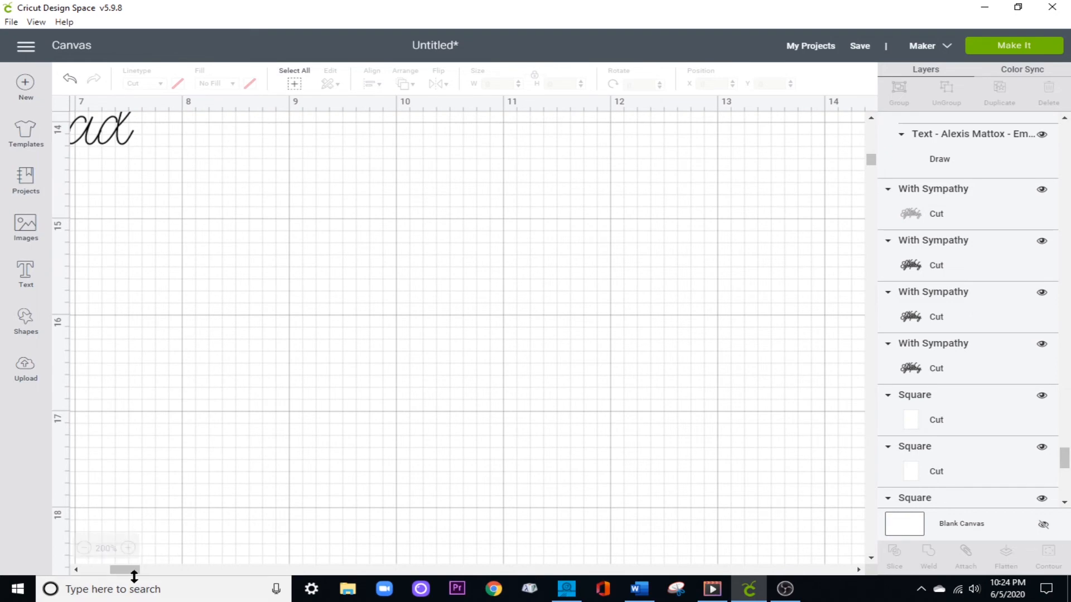
{"action": "left_click_drag", "start_coordinate": [134, 570], "coordinate": [80, 570]}
{"action": "scroll", "coordinate": [166, 505], "scroll_direction": "up", "scroll_amount": 6}
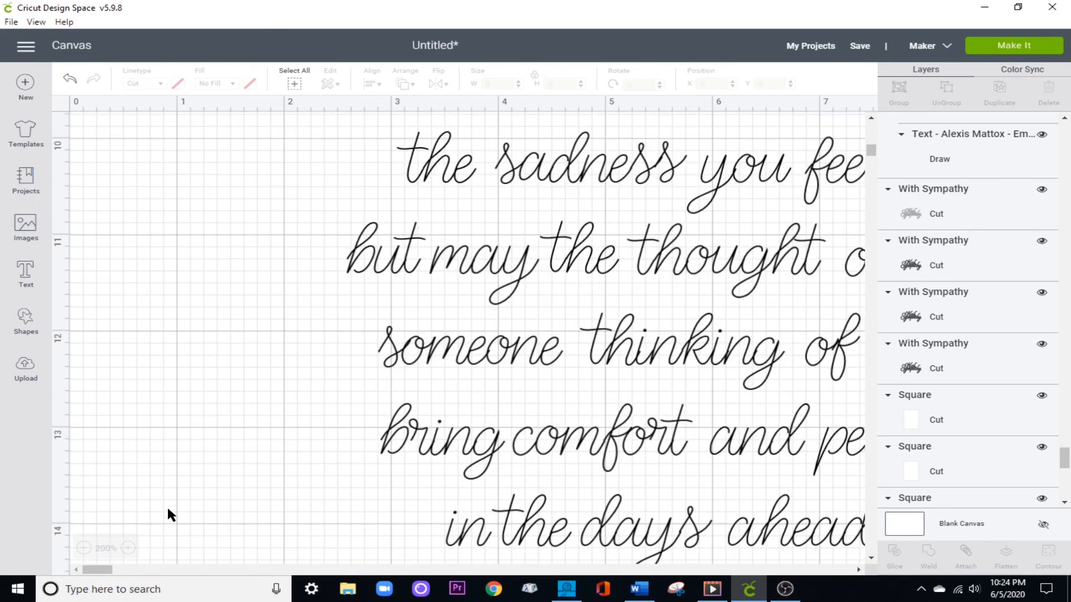
{"action": "left_click", "coordinate": [84, 548]}
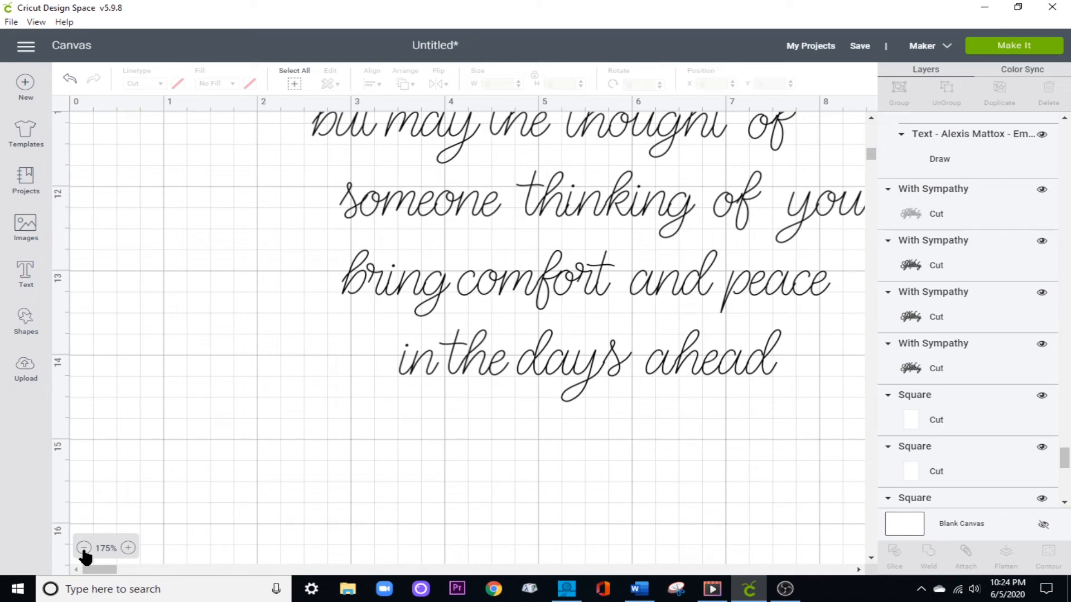
{"action": "left_click", "coordinate": [84, 549]}
{"action": "scroll", "coordinate": [105, 564], "scroll_direction": "up", "scroll_amount": 8}
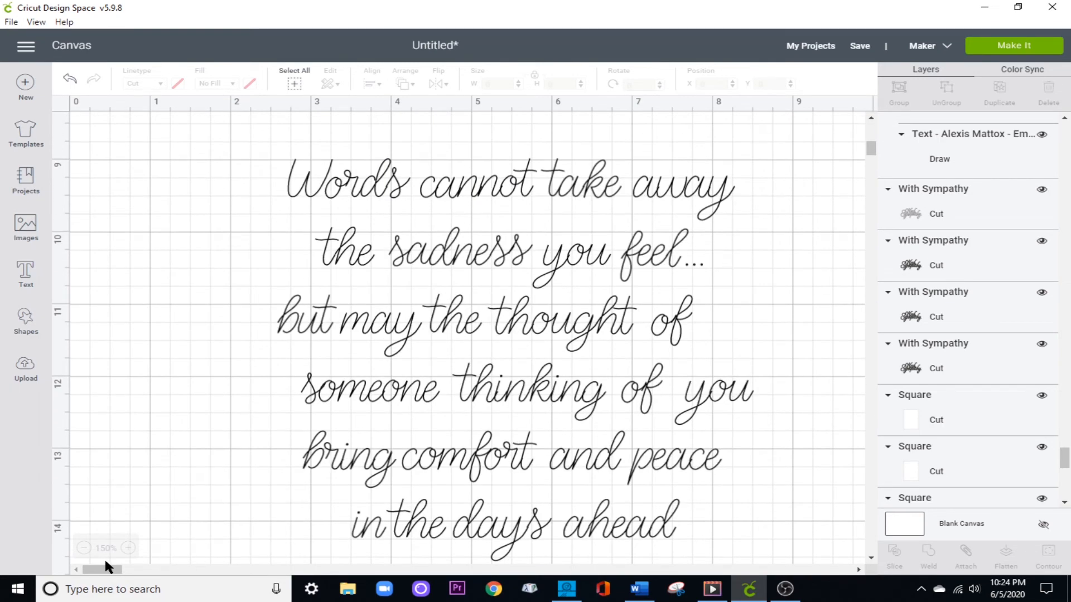
{"action": "left_click", "coordinate": [84, 549]}
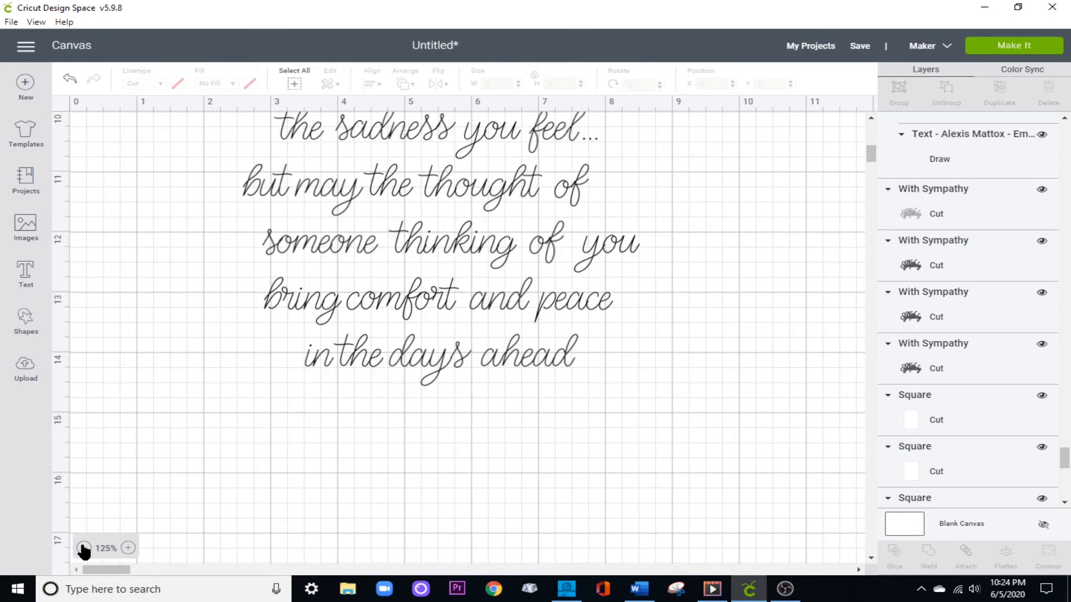
{"action": "scroll", "coordinate": [249, 513], "scroll_direction": "up", "scroll_amount": 3}
{"action": "left_click", "coordinate": [84, 549]}
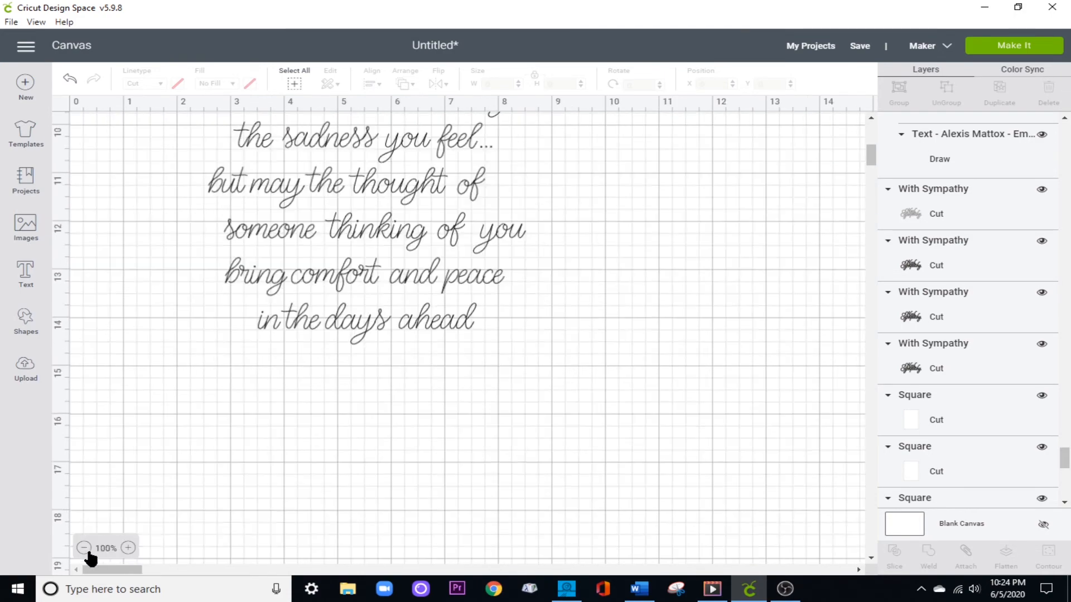
Attach the words of "someone thinking of you" into one line and move it to X 2.572, Y 11.611.
{"action": "left_click_drag", "start_coordinate": [566, 443], "coordinate": [202, 422]}
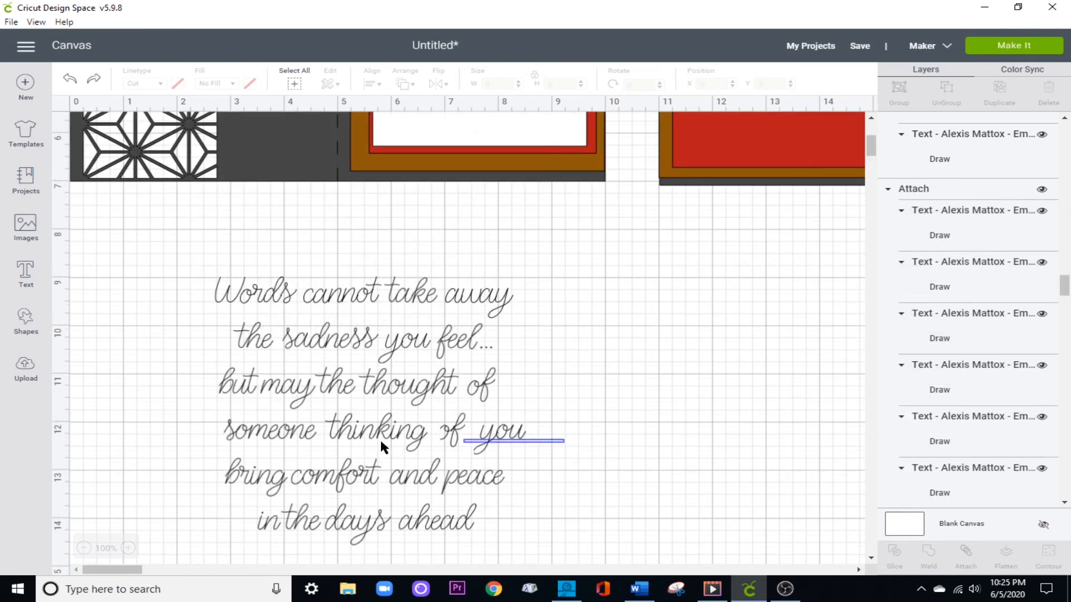
{"action": "left_click", "coordinate": [273, 445]}
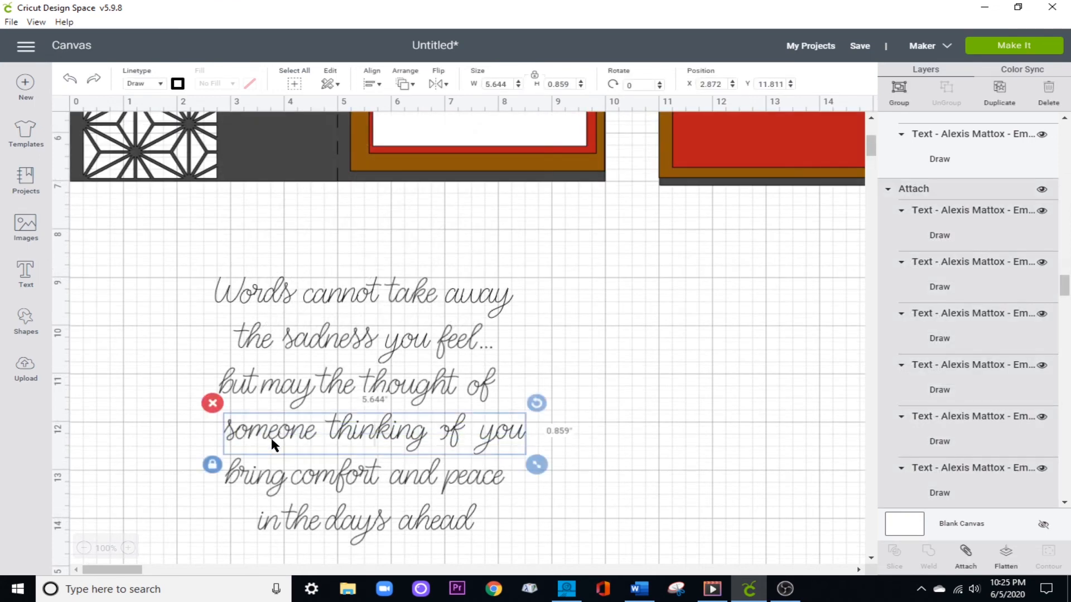
{"action": "left_click", "coordinate": [967, 555]}
{"action": "key", "text": "Left"}
{"action": "key", "text": "Left"}
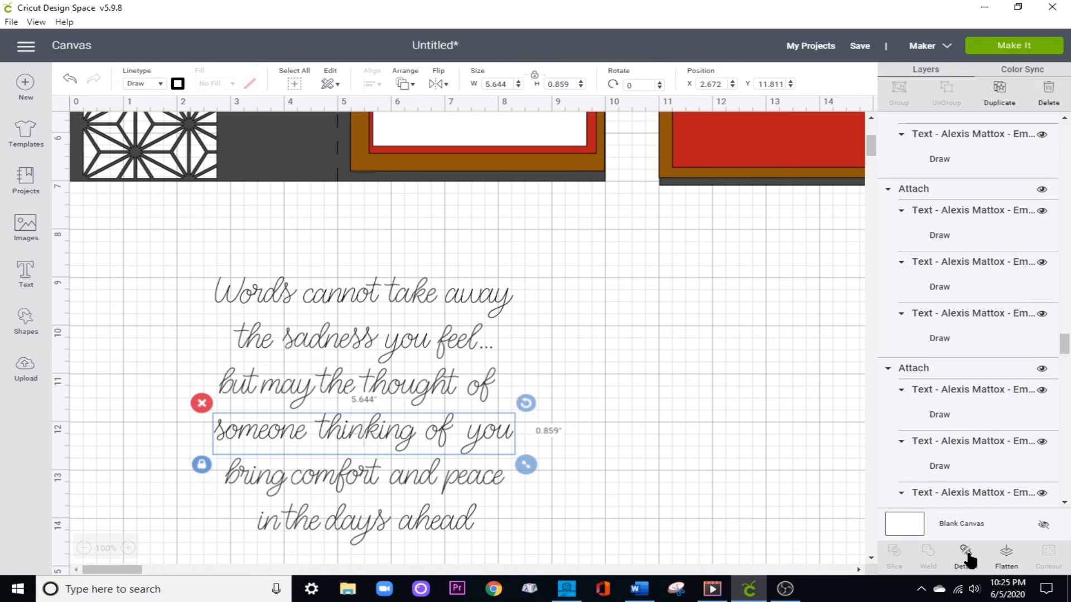
{"action": "key", "text": "Left"}
{"action": "key", "text": "Up"}
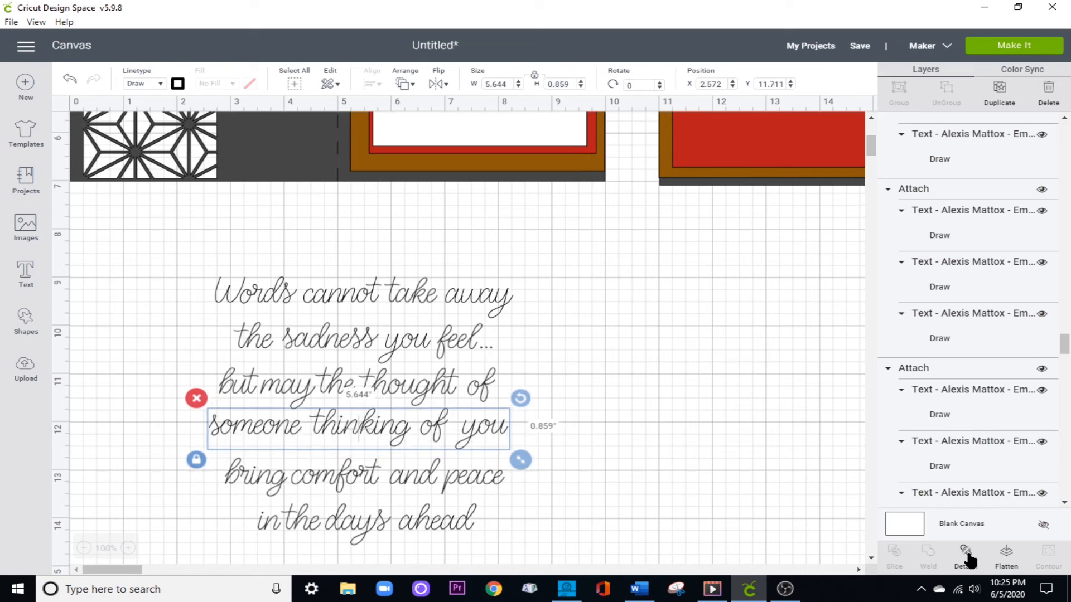
{"action": "key", "text": "Up"}
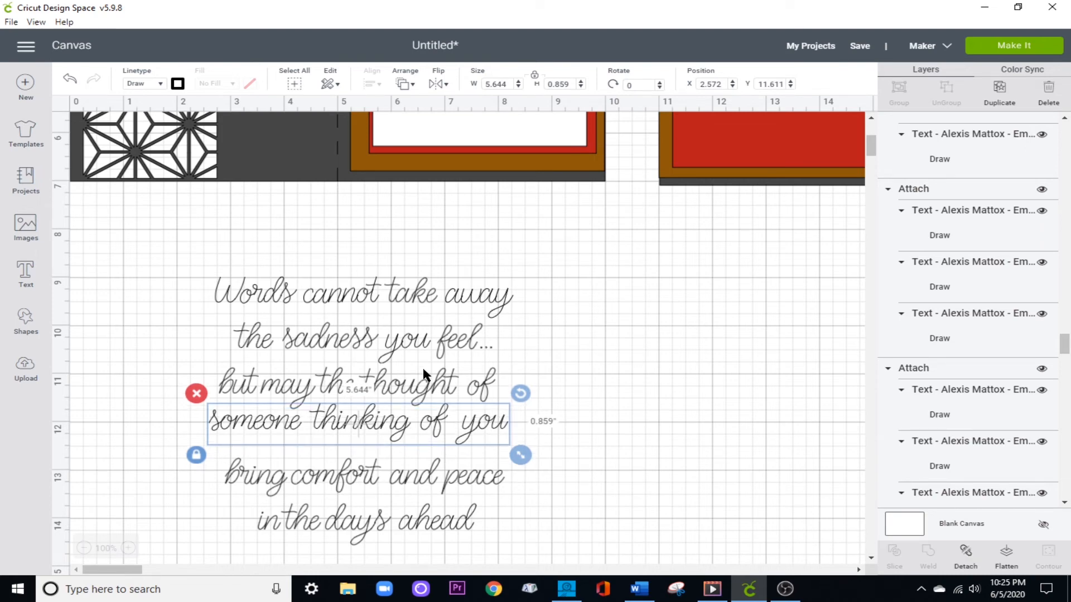
Attach the words of "the sadness you feel..." into one line and move it to X 2.956, Y 10.03.
{"action": "left_click", "coordinate": [382, 345]}
{"action": "left_click", "coordinate": [189, 342]}
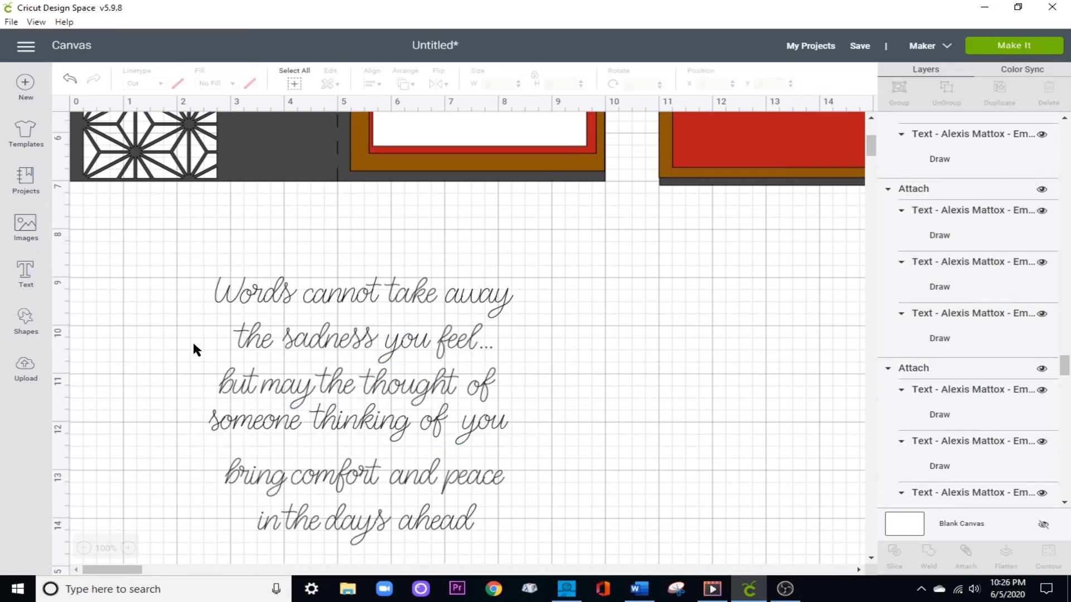
{"action": "left_click_drag", "start_coordinate": [574, 342], "coordinate": [223, 349]}
{"action": "left_click", "coordinate": [966, 553]}
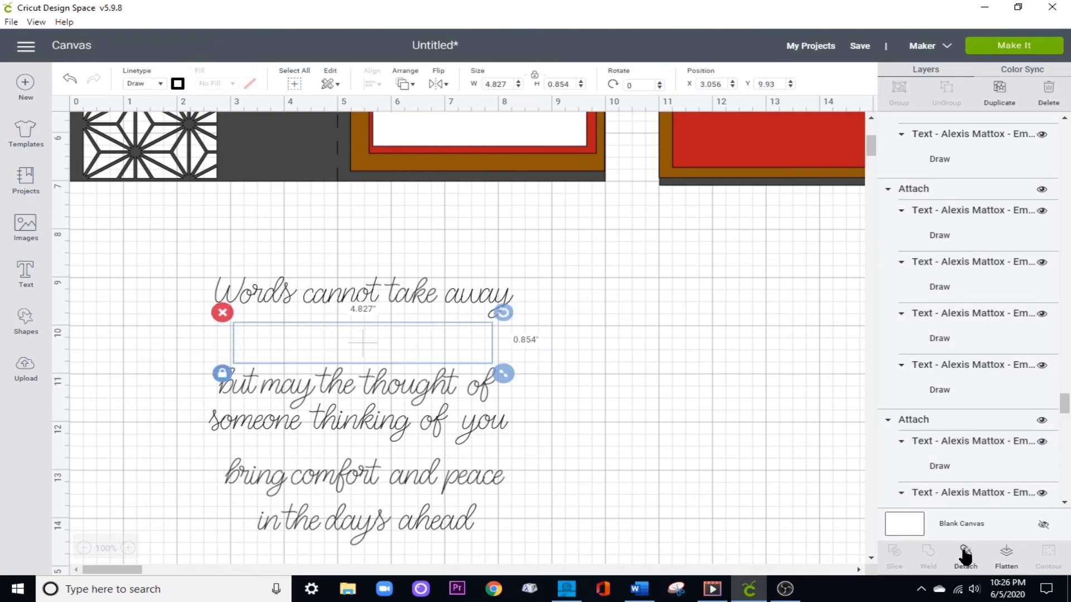
{"action": "key", "text": "Down"}
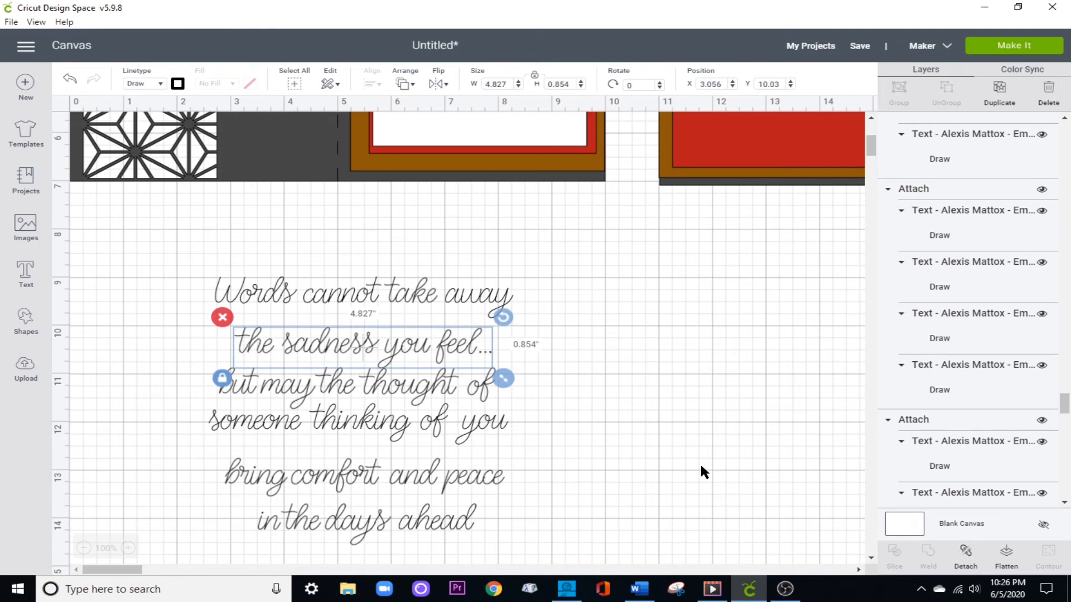
{"action": "key", "text": "Left"}
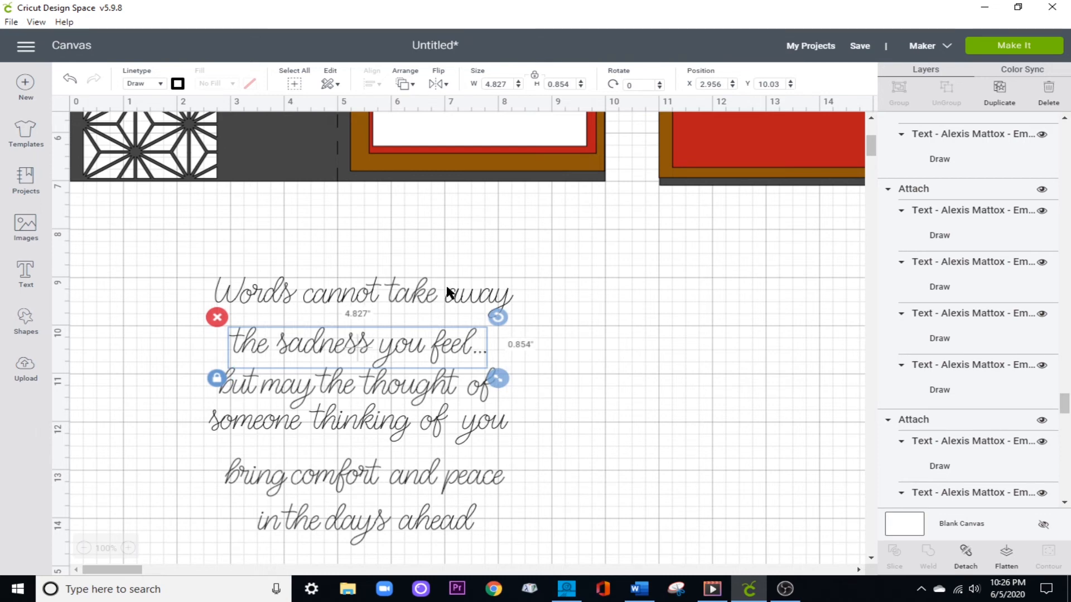
Attach the words of "Words cannot take away" into one line and lower it to Y 9.281.
{"action": "mouse_move", "coordinate": [626, 300]}
{"action": "left_mouse_down"}
{"action": "mouse_move", "coordinate": [380, 312]}
{"action": "mouse_move", "coordinate": [219, 301]}
{"action": "left_mouse_up"}
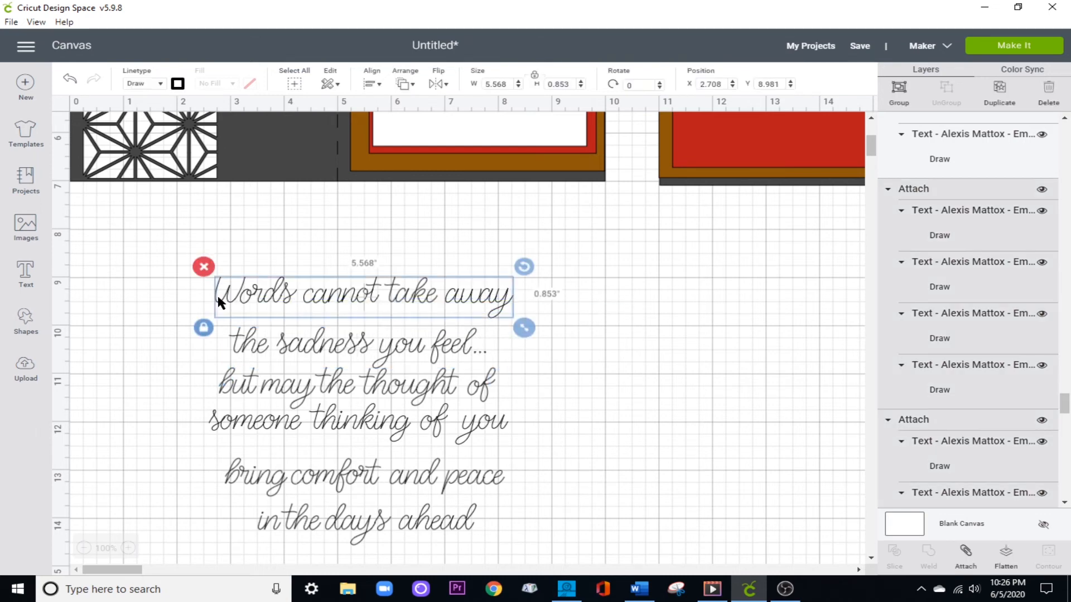
{"action": "left_click", "coordinate": [965, 554]}
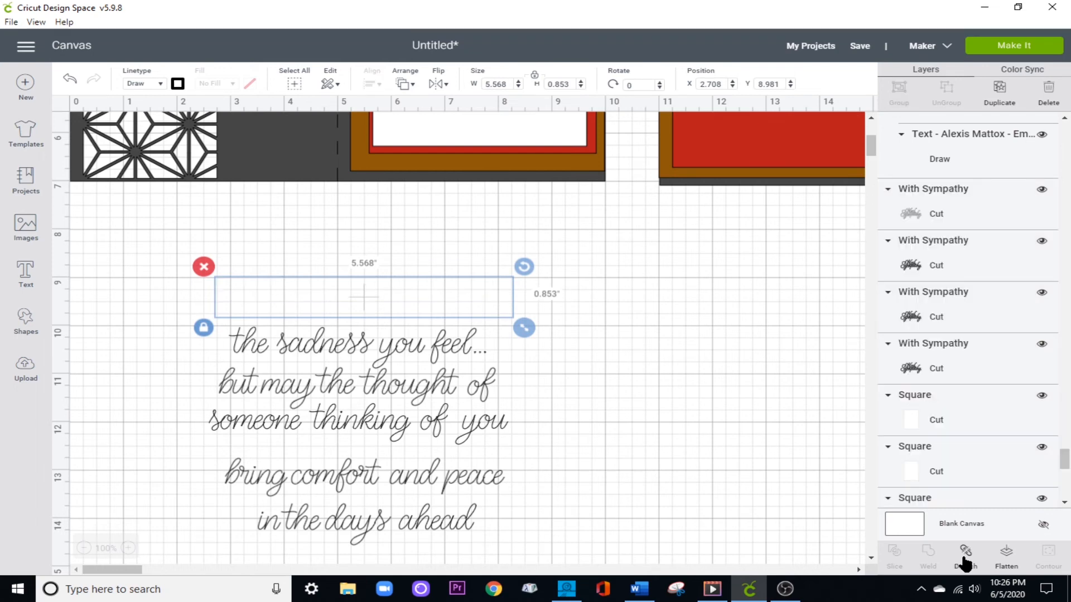
{"action": "key", "text": "Down"}
{"action": "key", "text": "Down"}
{"action": "key", "text": "Down"}
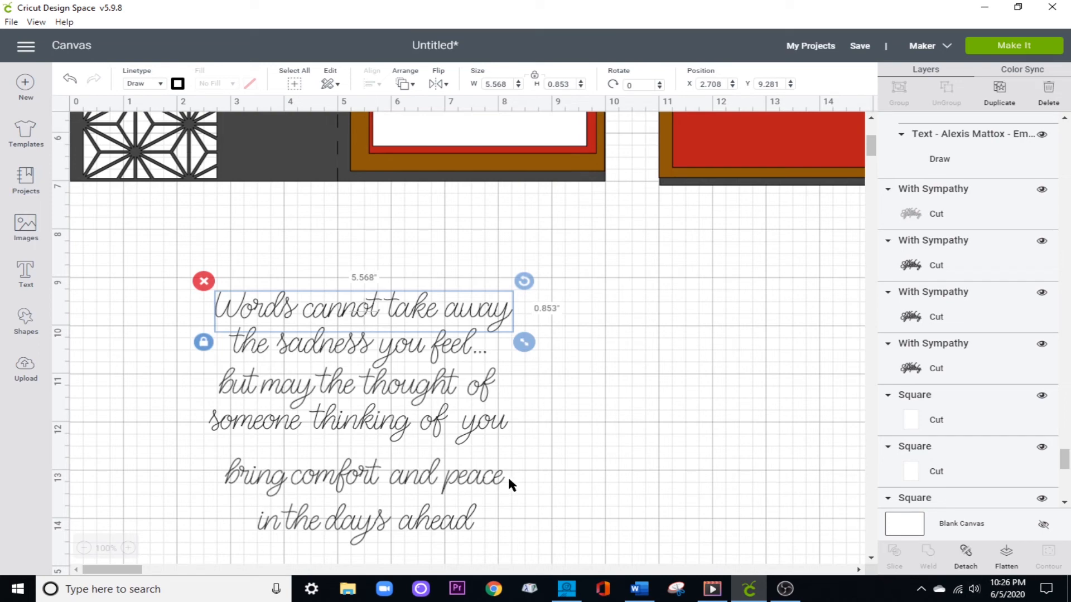
Attach the words of "bring comfort and peace" into one line and move it to X 2.697, Y 12.355.
{"action": "left_click_drag", "start_coordinate": [568, 473], "coordinate": [200, 467]}
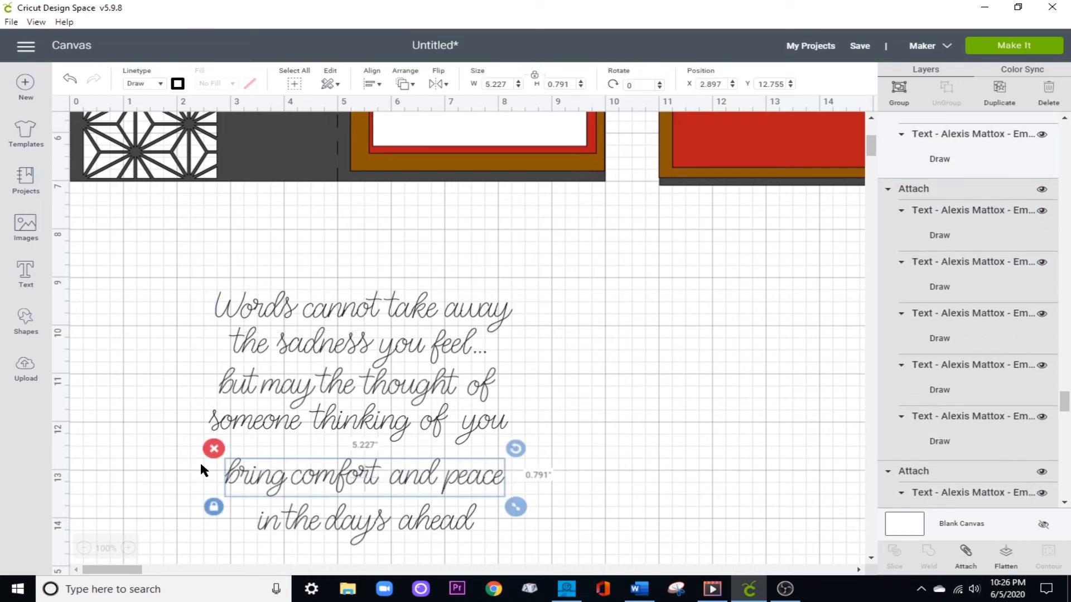
{"action": "left_click", "coordinate": [966, 554]}
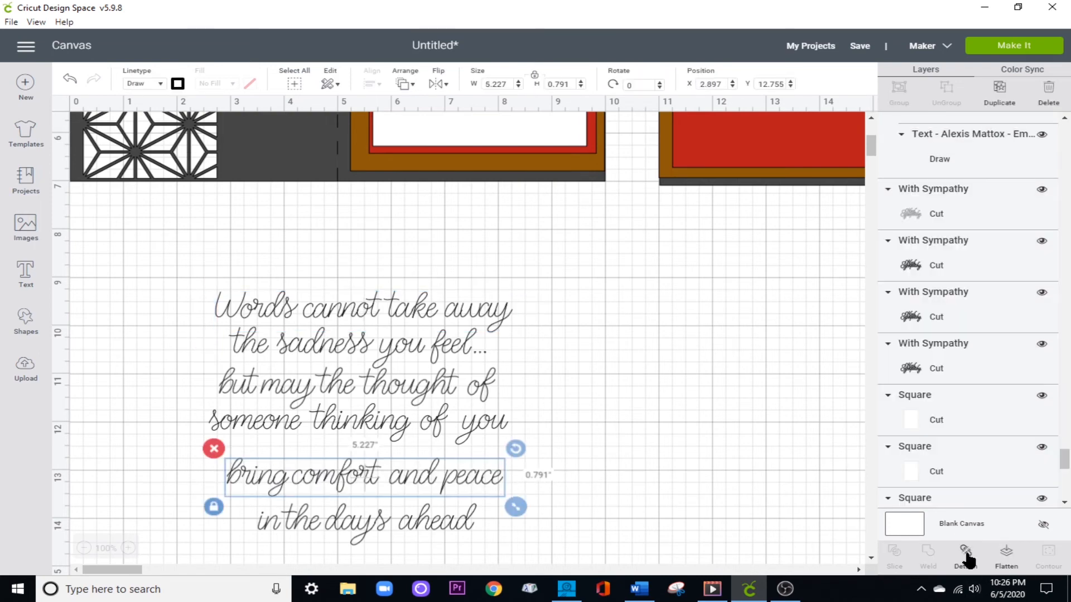
{"action": "key", "text": "Up"}
{"action": "key", "text": "Up"}
{"action": "key", "text": "Up"}
{"action": "key", "text": "Up"}
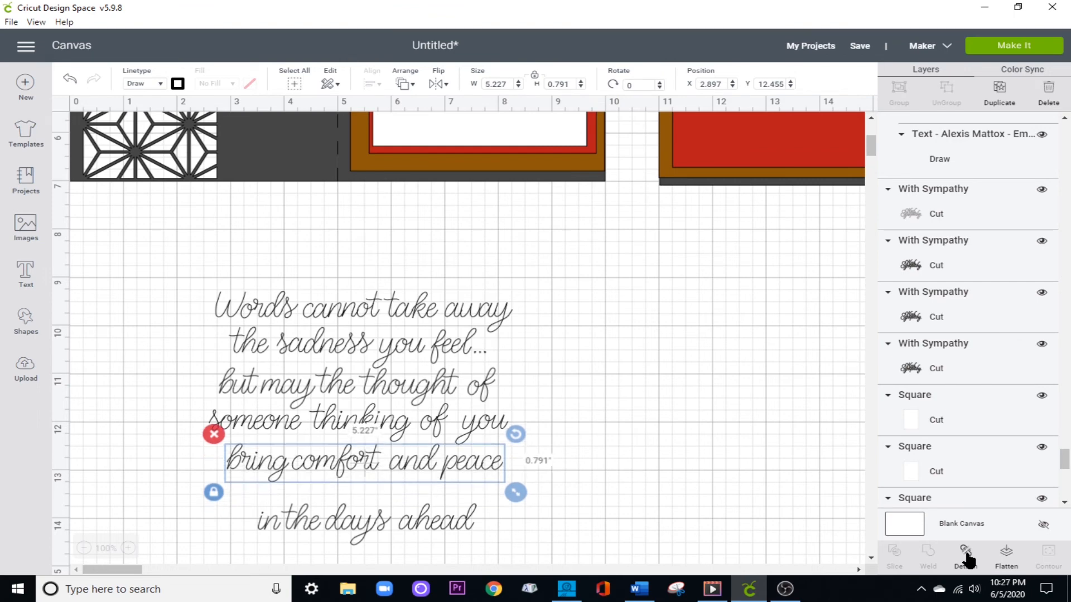
{"action": "key", "text": "Left"}
{"action": "key", "text": "Left"}
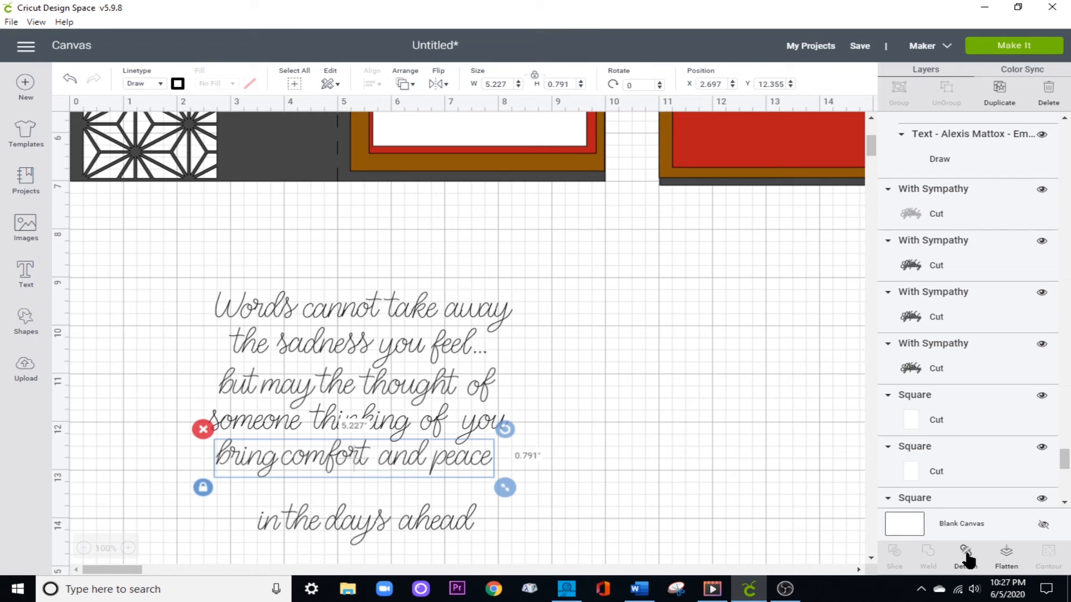
Move the attached line "in the days ahead" up beneath "bring comfort and peace", to X 3.42, Y 13.091.
{"action": "key", "text": "Up"}
{"action": "key", "text": "Up"}
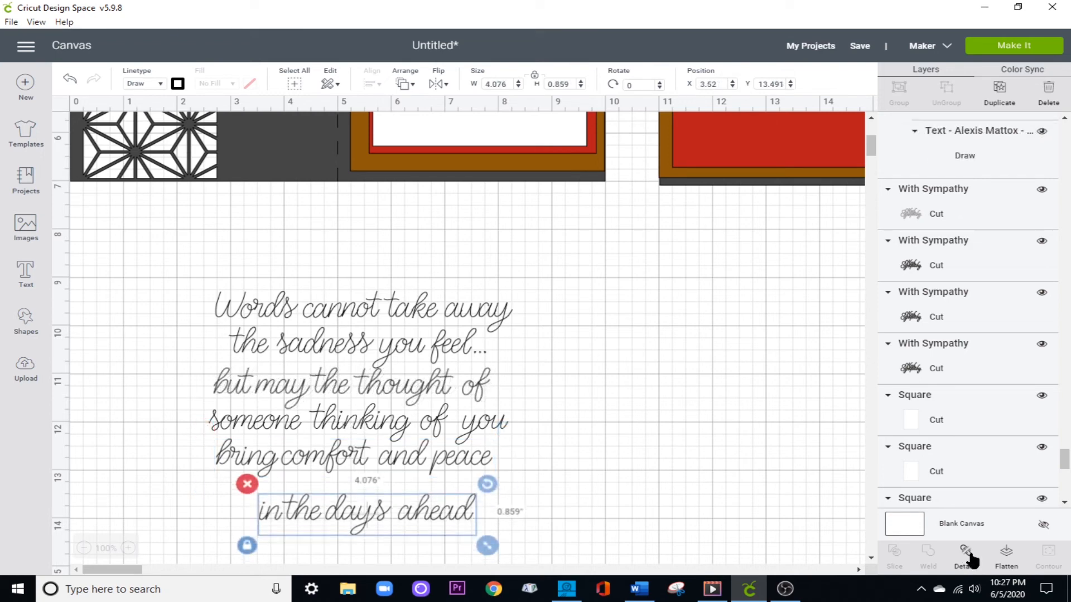
{"action": "key", "text": "Up"}
{"action": "key", "text": "Up"}
{"action": "key", "text": "Up"}
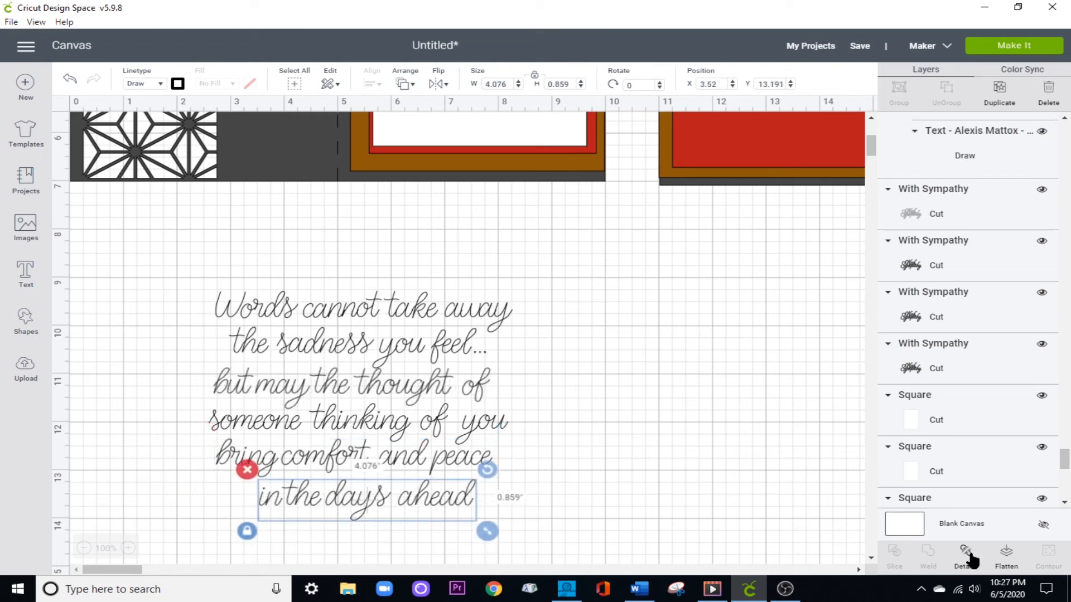
{"action": "key", "text": "Left"}
{"action": "key", "text": "Up"}
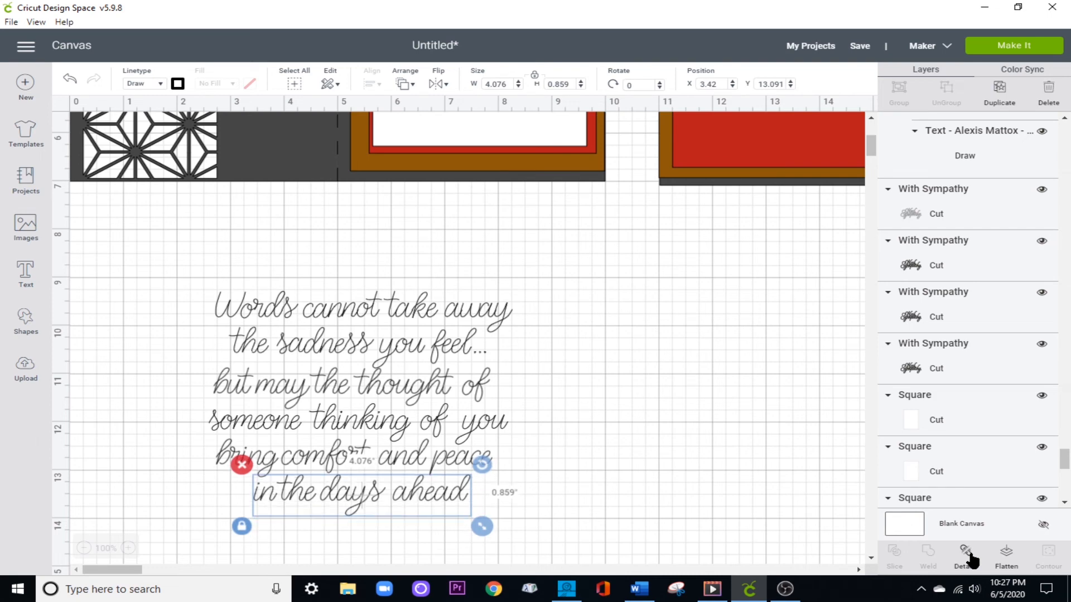
Attach all six lines of the verse together into a single object.
{"action": "left_click_drag", "start_coordinate": [138, 257], "coordinate": [534, 507]}
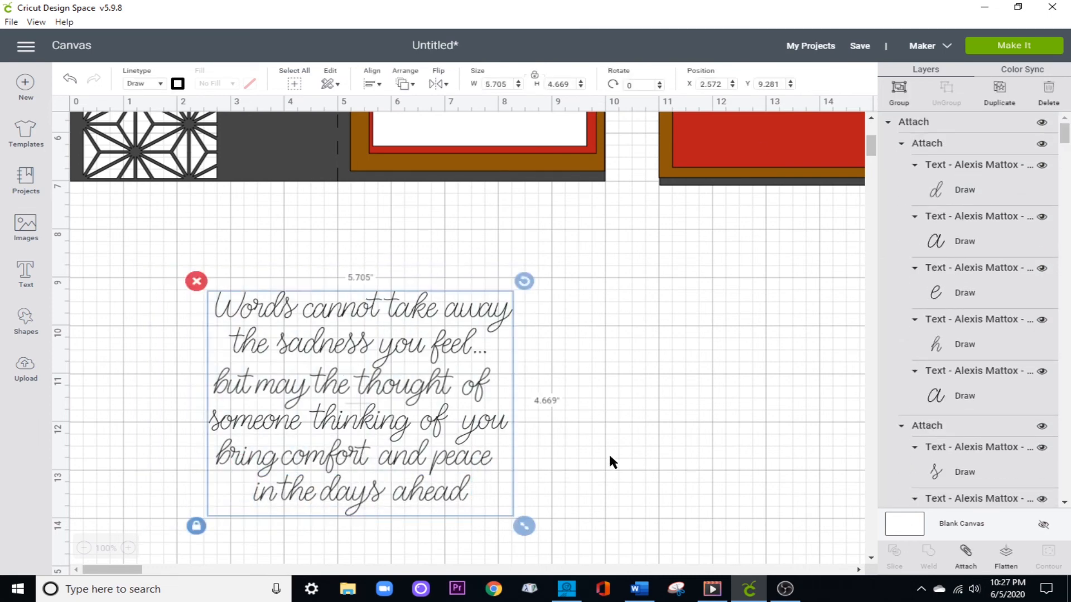
{"action": "left_click", "coordinate": [967, 555]}
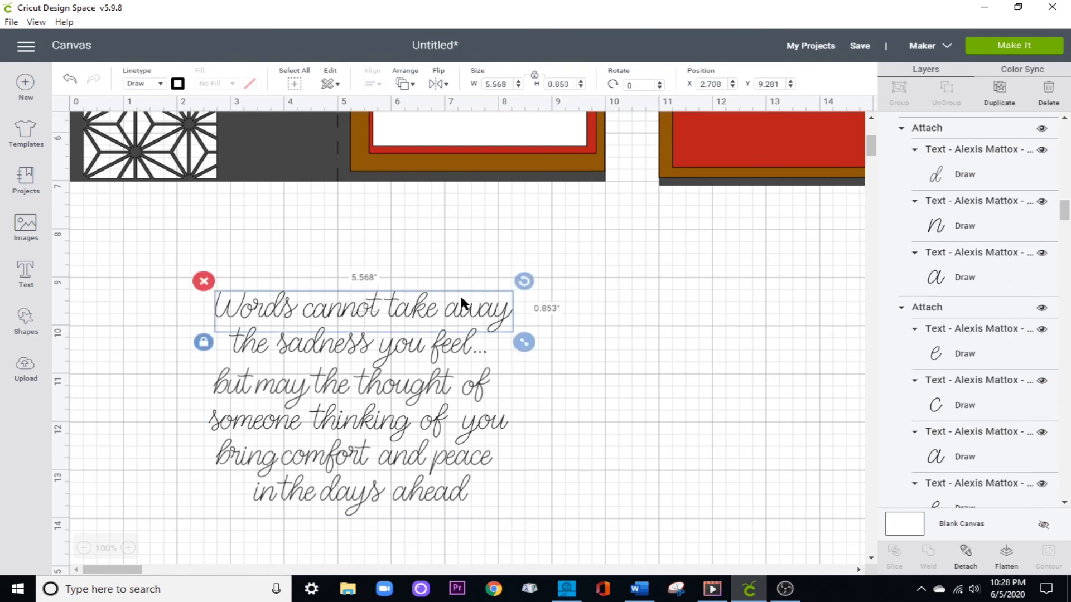
{"action": "left_click_drag", "start_coordinate": [578, 300], "coordinate": [328, 504]}
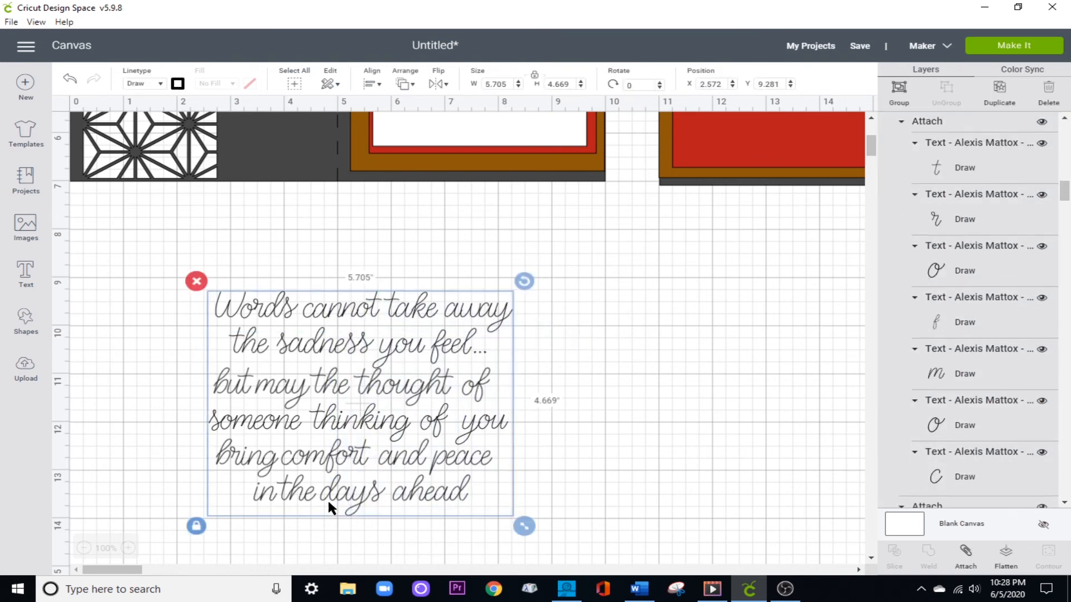
{"action": "left_click", "coordinate": [967, 553]}
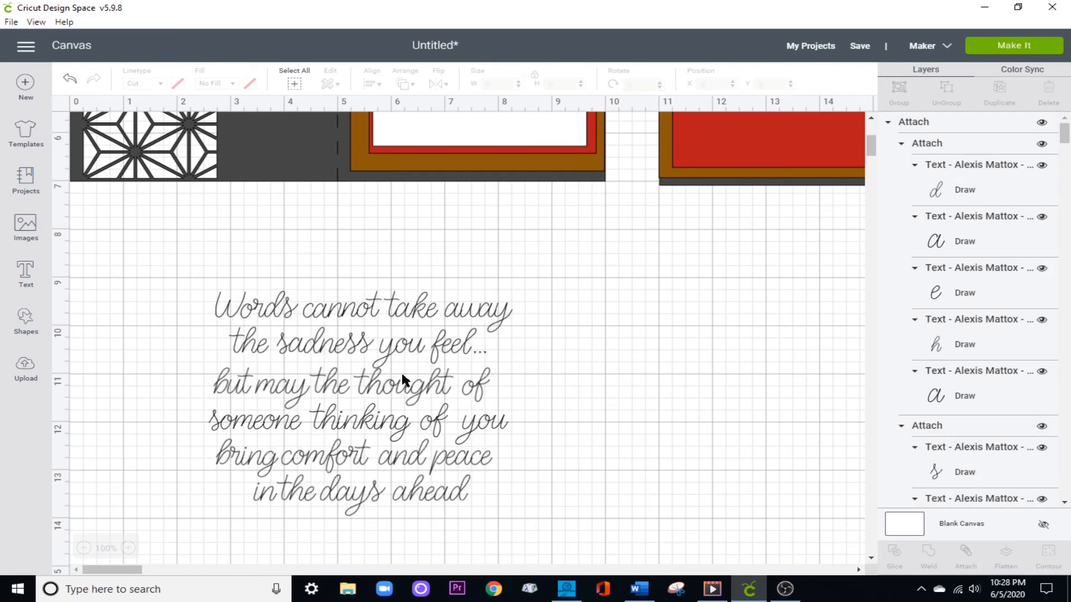
{"action": "left_click", "coordinate": [468, 315]}
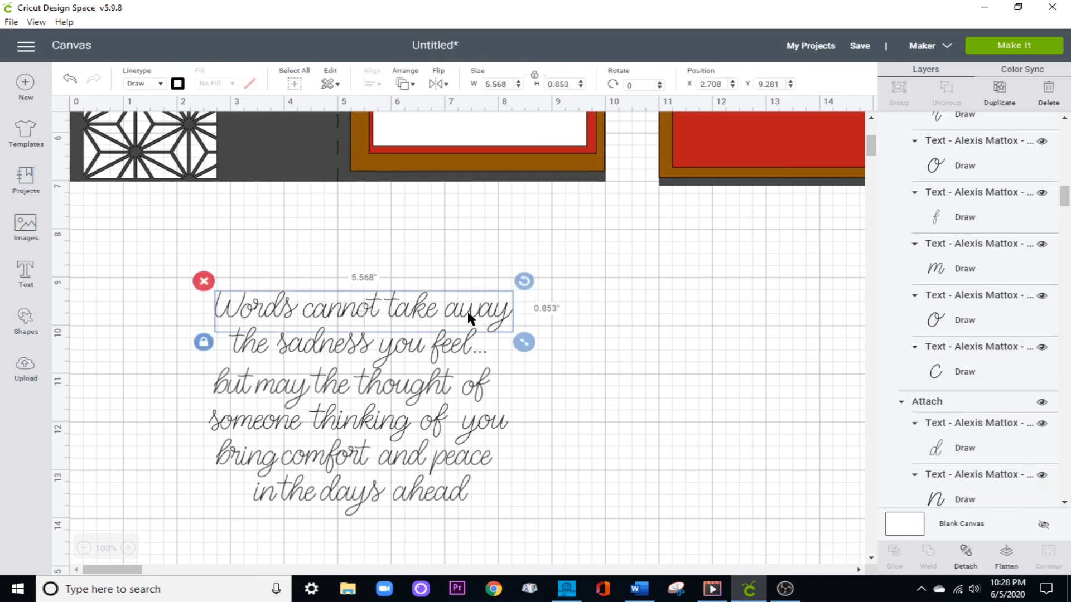
{"action": "left_click_drag", "start_coordinate": [531, 292], "coordinate": [565, 500]}
{"action": "left_click_drag", "start_coordinate": [152, 267], "coordinate": [504, 524]}
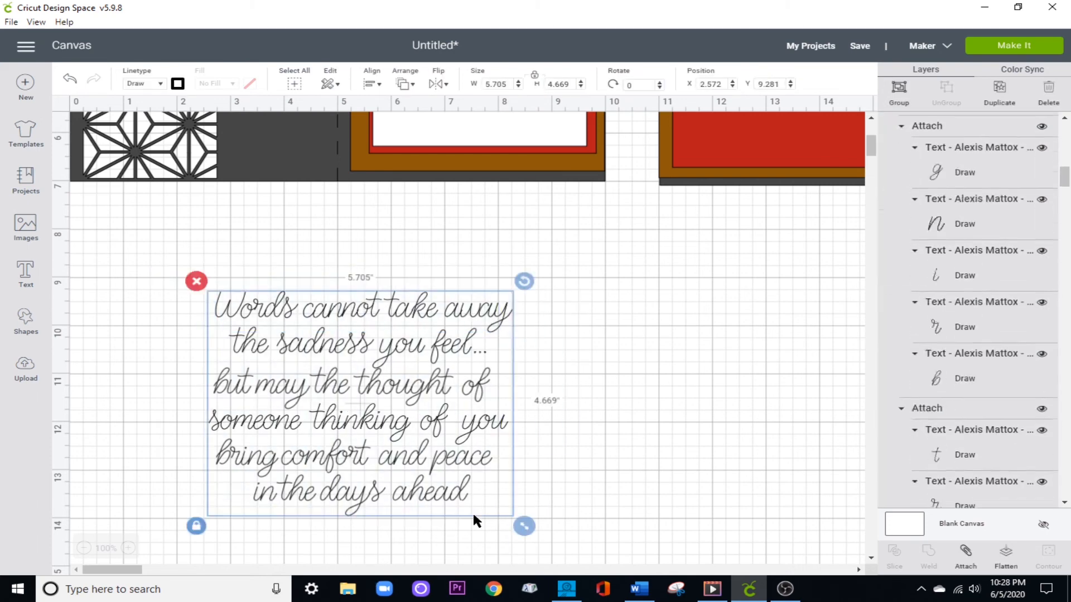
{"action": "left_click", "coordinate": [965, 553]}
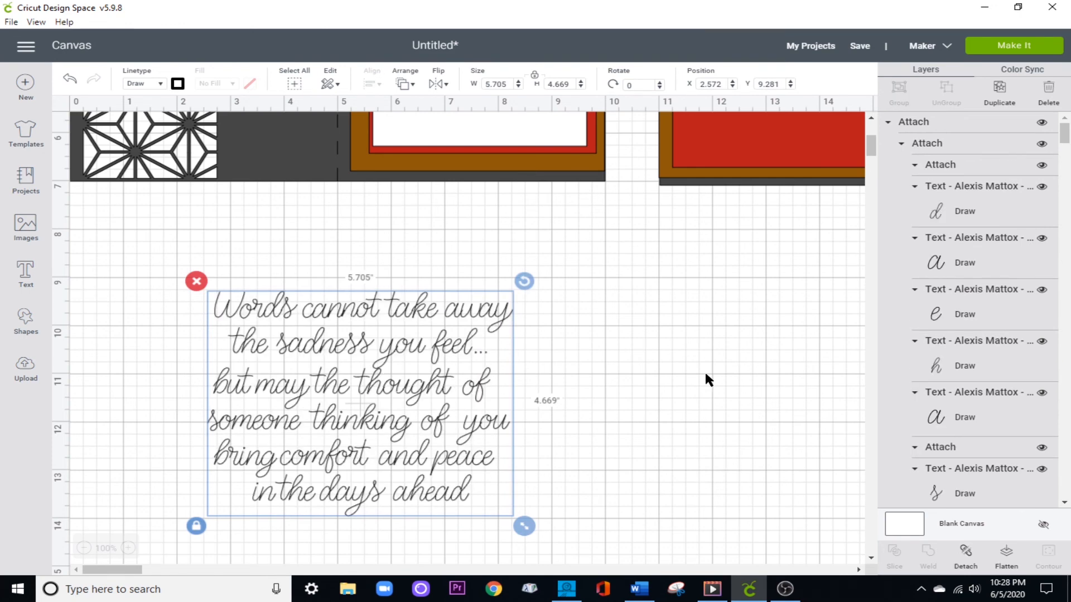
Set the attached verse's width to 4 and move it onto the card's white inner rectangle, at X 5.599, Y 0.961.
{"action": "left_click_drag", "start_coordinate": [511, 84], "coordinate": [467, 80]}
{"action": "type", "text": "4"}
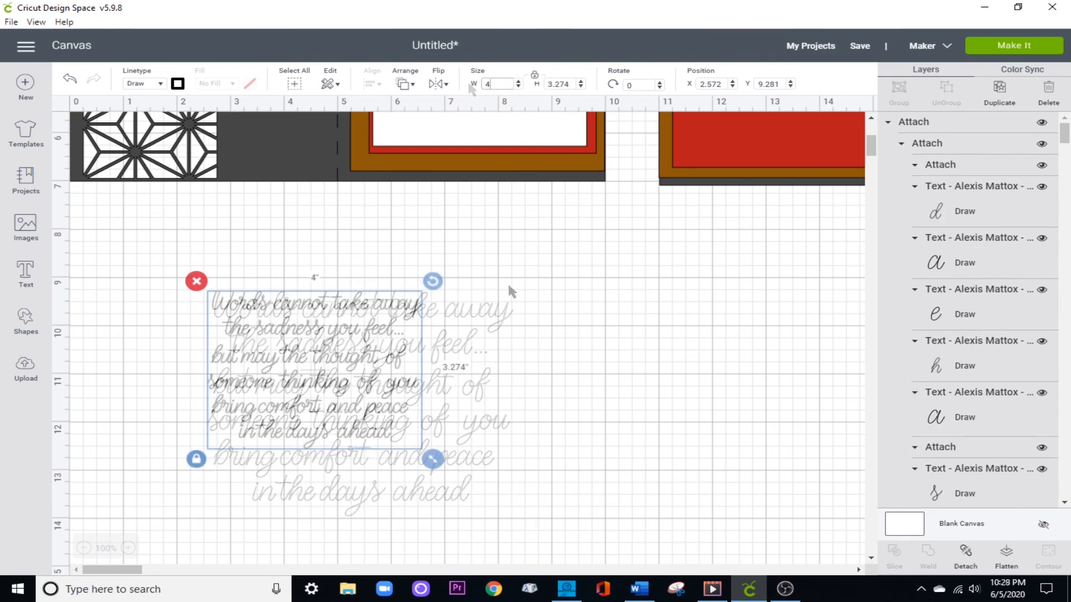
{"action": "scroll", "coordinate": [509, 286], "scroll_direction": "up", "scroll_amount": 3}
{"action": "left_click_drag", "start_coordinate": [289, 542], "coordinate": [466, 174]}
{"action": "scroll", "coordinate": [466, 174], "scroll_direction": "up", "scroll_amount": 1}
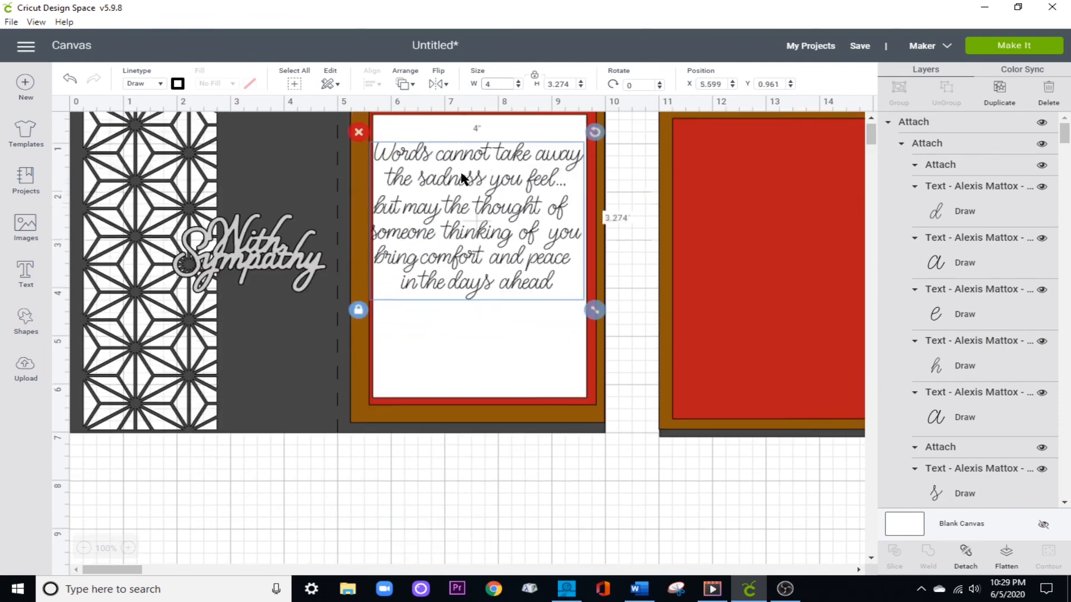
Reduce the verse's width to 3.5 so it fits inside the white rectangle.
{"action": "double_click", "coordinate": [507, 84]}
{"action": "type", "text": "3.5"}
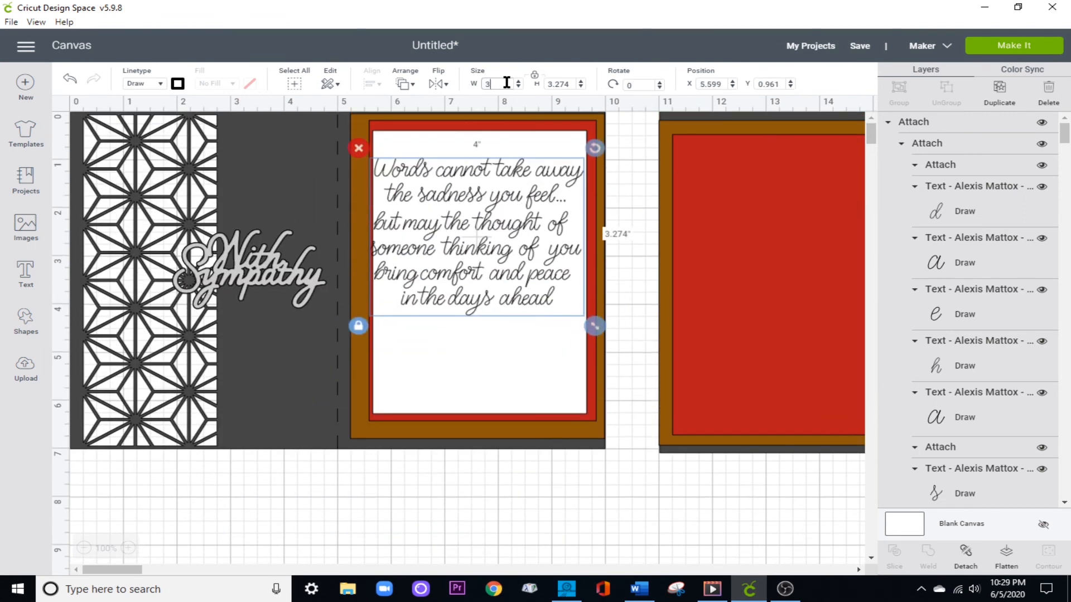
{"action": "key", "text": "Return"}
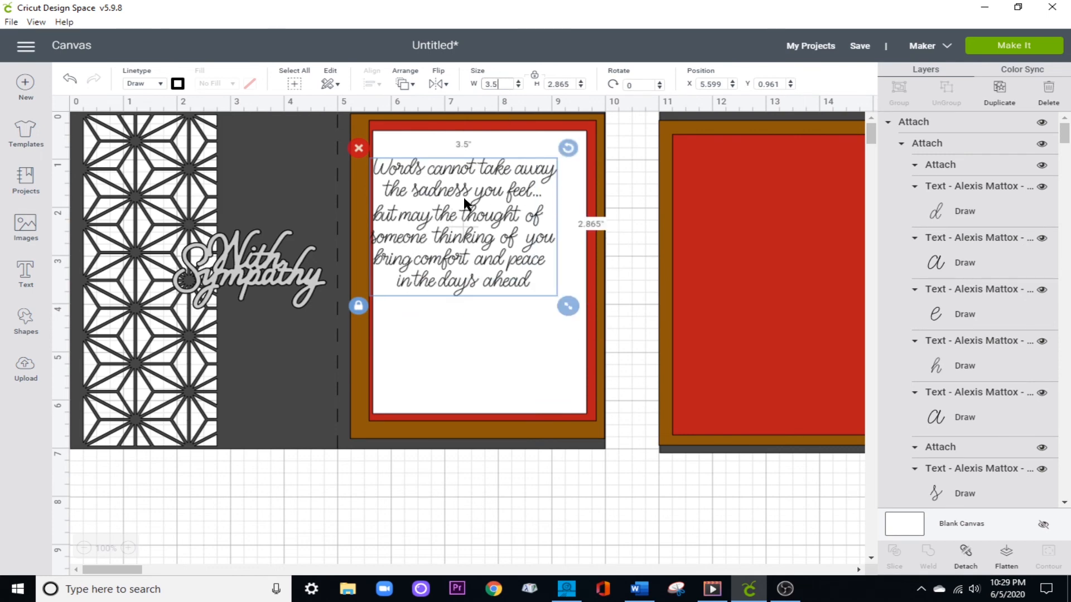
Center the verse horizontally on the white rectangle, leaving only the verse selected.
{"action": "left_click", "coordinate": [536, 335], "text": "shift"}
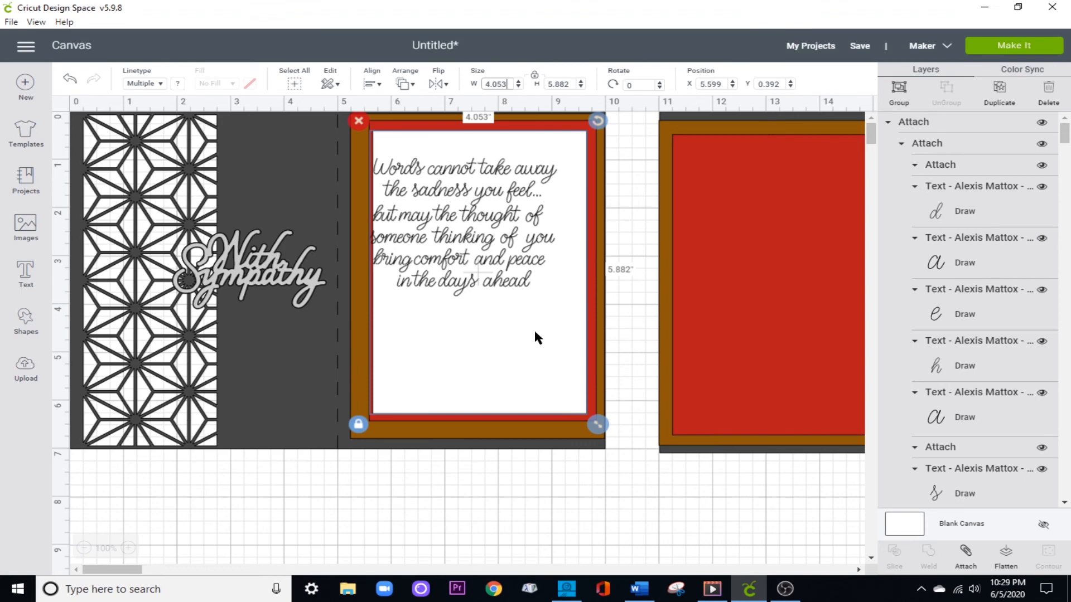
{"action": "left_click", "coordinate": [372, 85]}
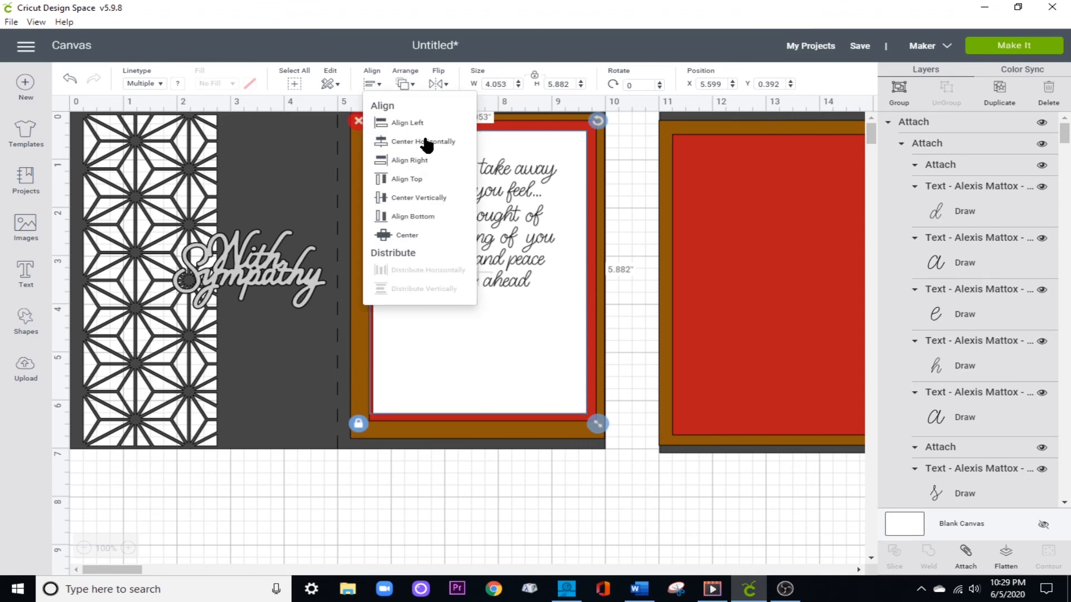
{"action": "left_click", "coordinate": [427, 143]}
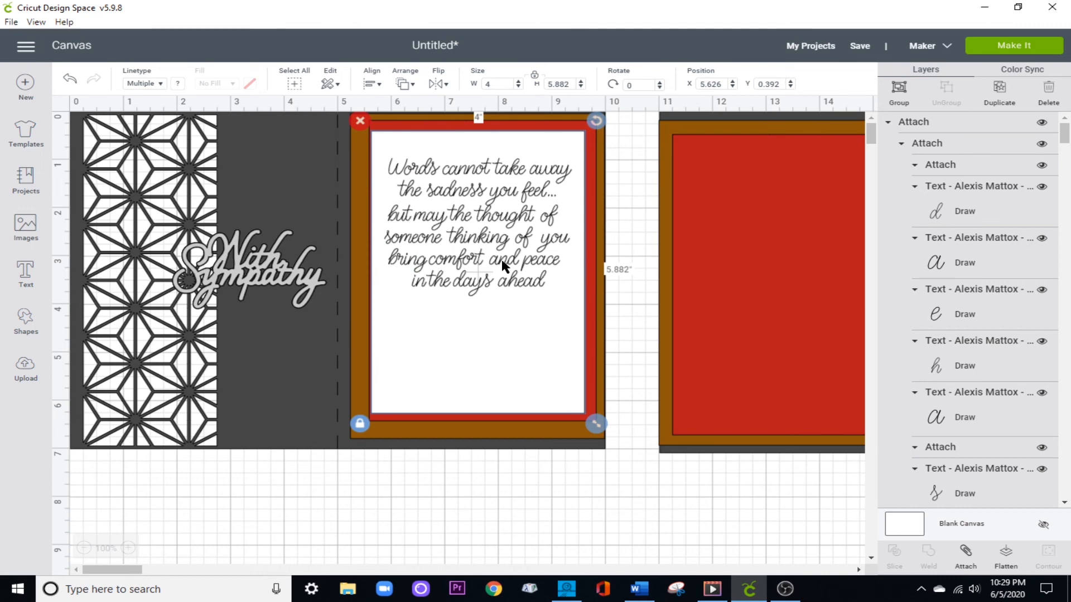
{"action": "left_click", "coordinate": [637, 533]}
{"action": "left_click", "coordinate": [467, 193]}
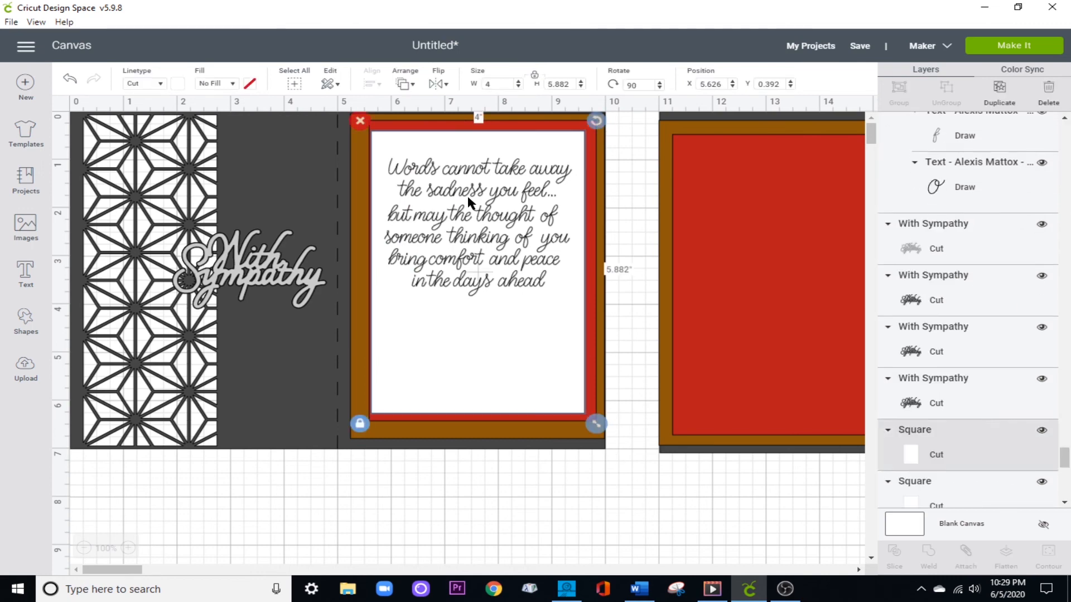
{"action": "left_click", "coordinate": [490, 217]}
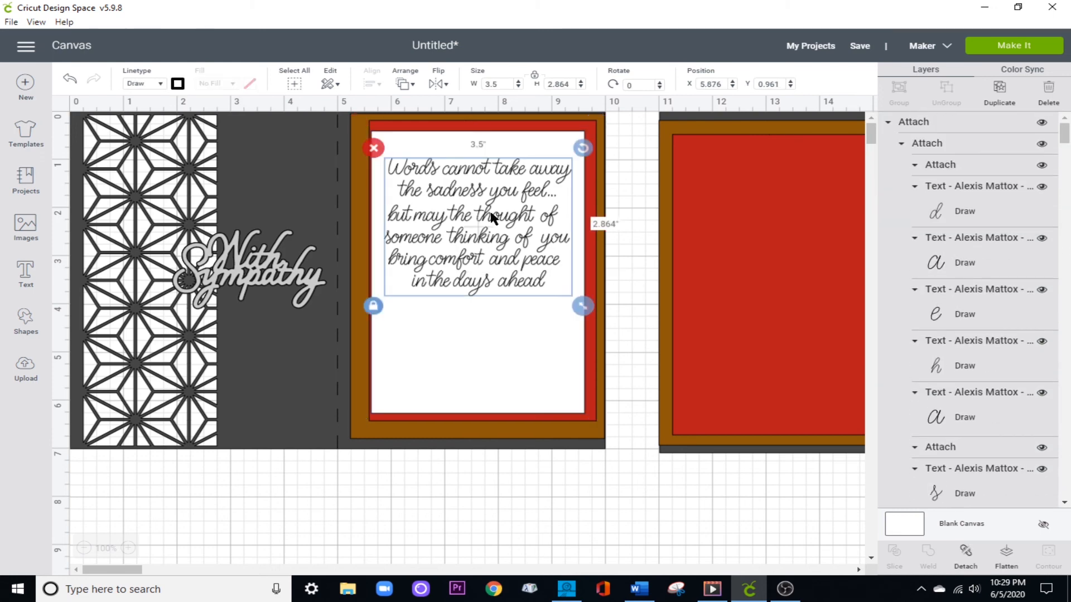
Reduce the verse's width to 3 so it sits with wider margins on the white rectangle.
{"action": "left_click", "coordinate": [503, 85]}
{"action": "key", "text": "Return"}
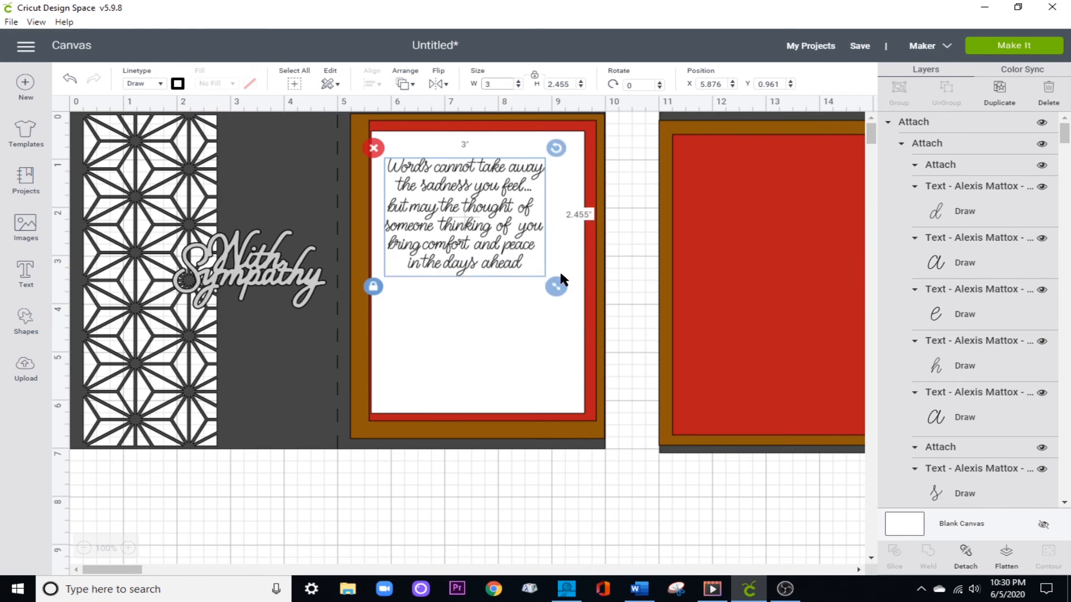
Center the verse horizontally on the white inner rectangle and attach the two together.
{"action": "left_click", "coordinate": [570, 248]}
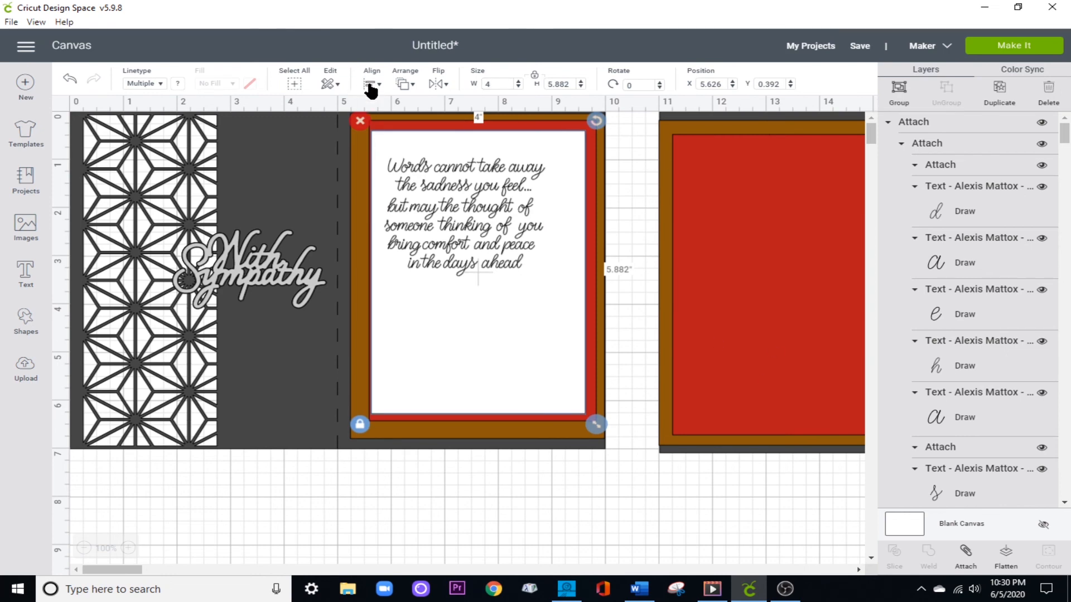
{"action": "left_click", "coordinate": [370, 84]}
{"action": "left_click", "coordinate": [405, 142]}
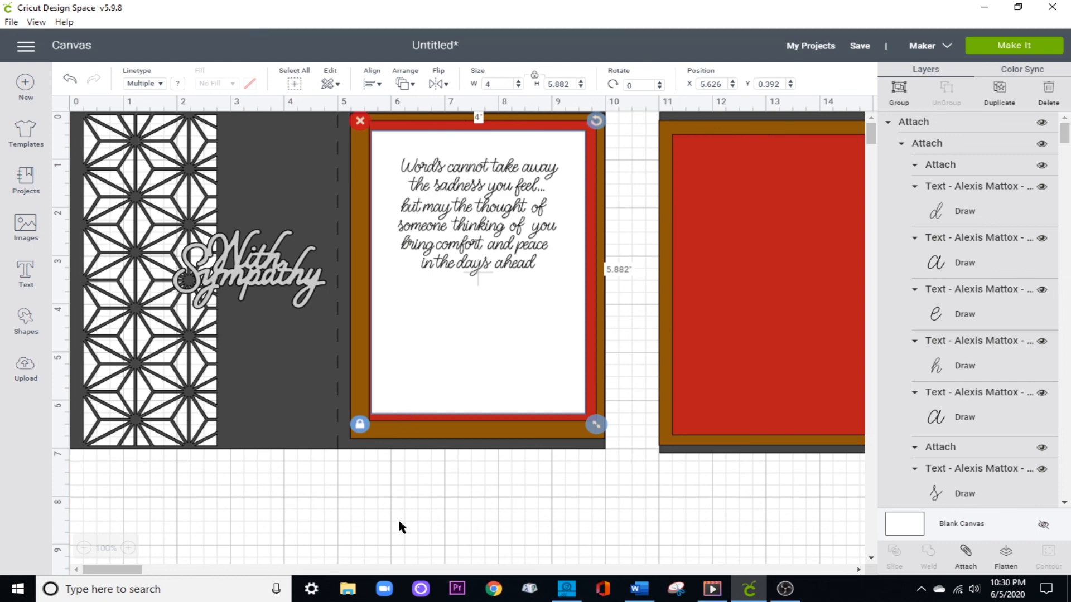
{"action": "left_click", "coordinate": [968, 555]}
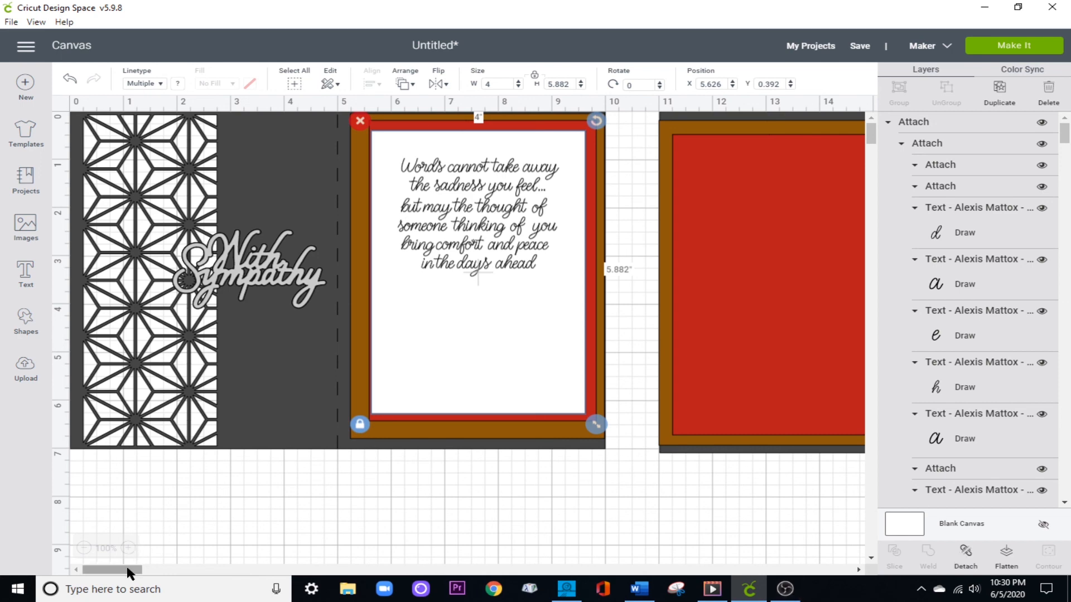
Save the card design as a public project named "With Sympathy".
{"action": "left_click_drag", "start_coordinate": [126, 568], "coordinate": [148, 574]}
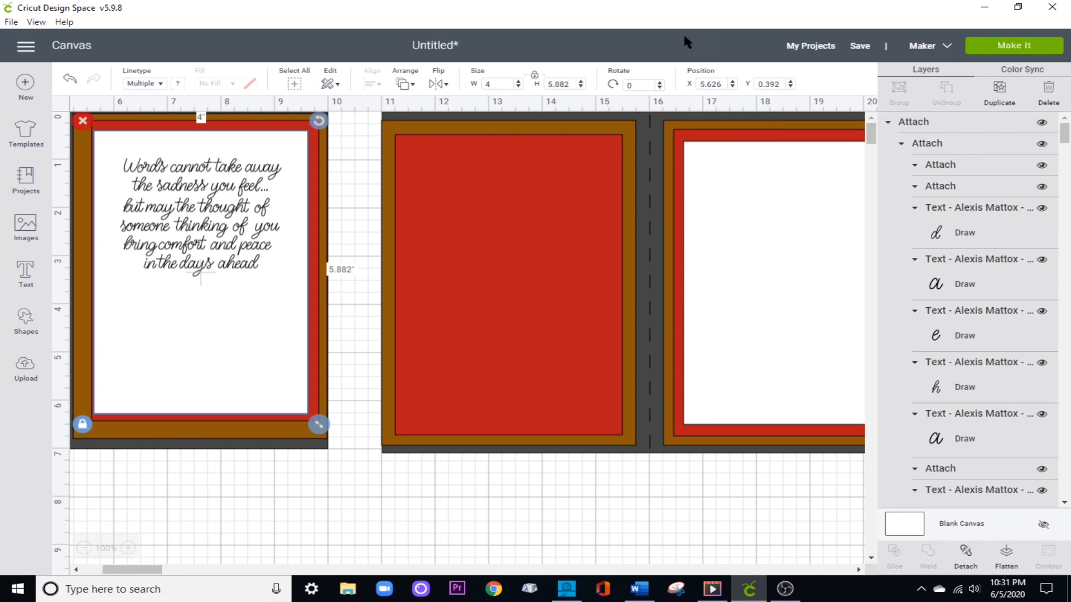
{"action": "left_click", "coordinate": [862, 49]}
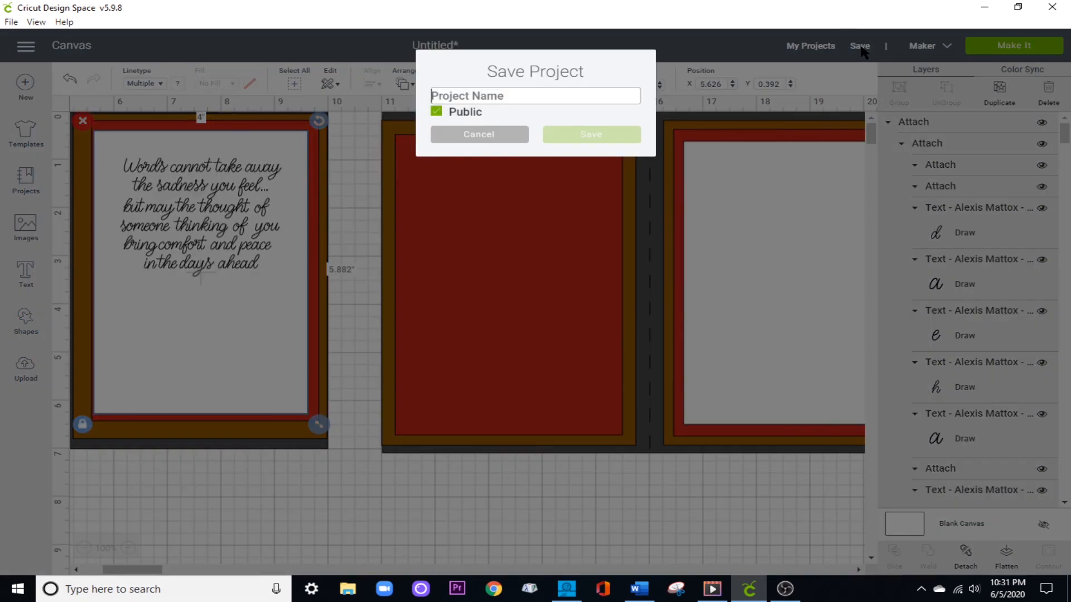
{"action": "type", "text": "With Symp"}
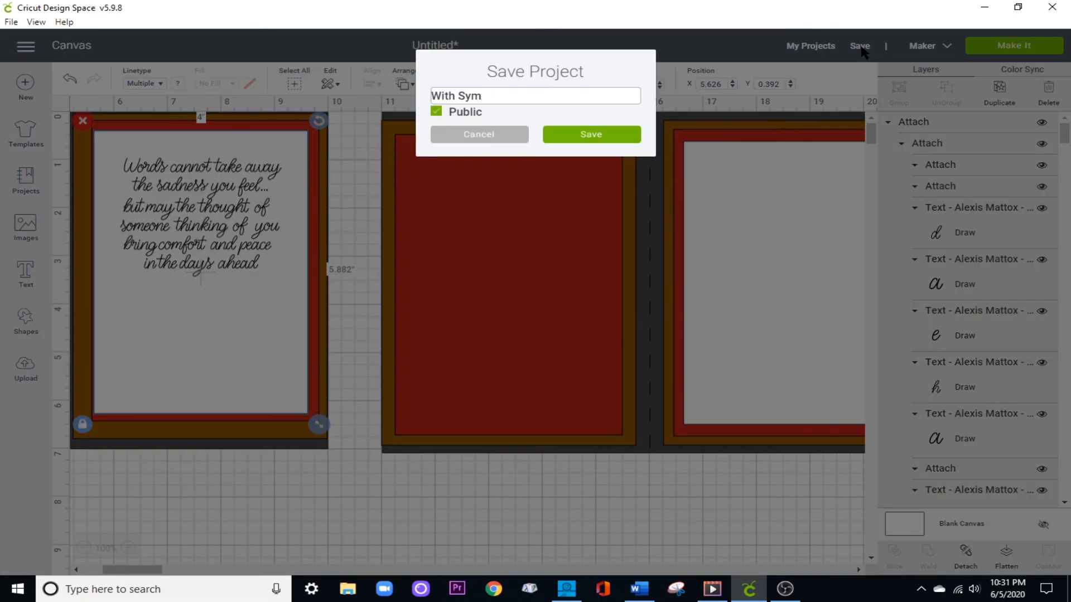
{"action": "type", "text": "athy"}
{"action": "left_click", "coordinate": [585, 137]}
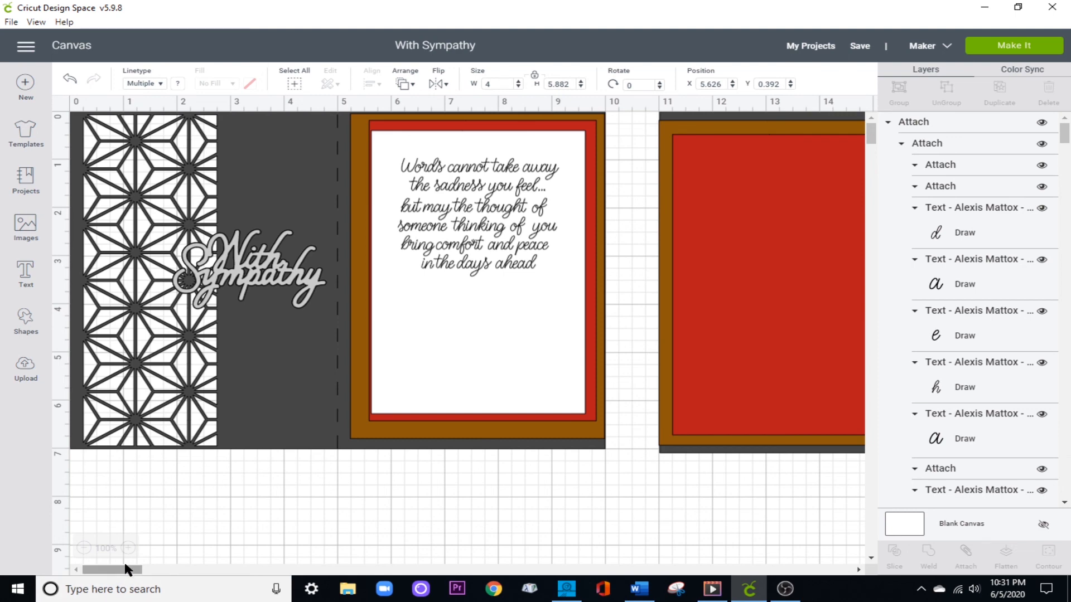
{"action": "mouse_move", "coordinate": [124, 569]}
{"action": "left_mouse_down"}
{"action": "mouse_move", "coordinate": [188, 576]}
{"action": "mouse_move", "coordinate": [126, 568]}
{"action": "left_mouse_up"}
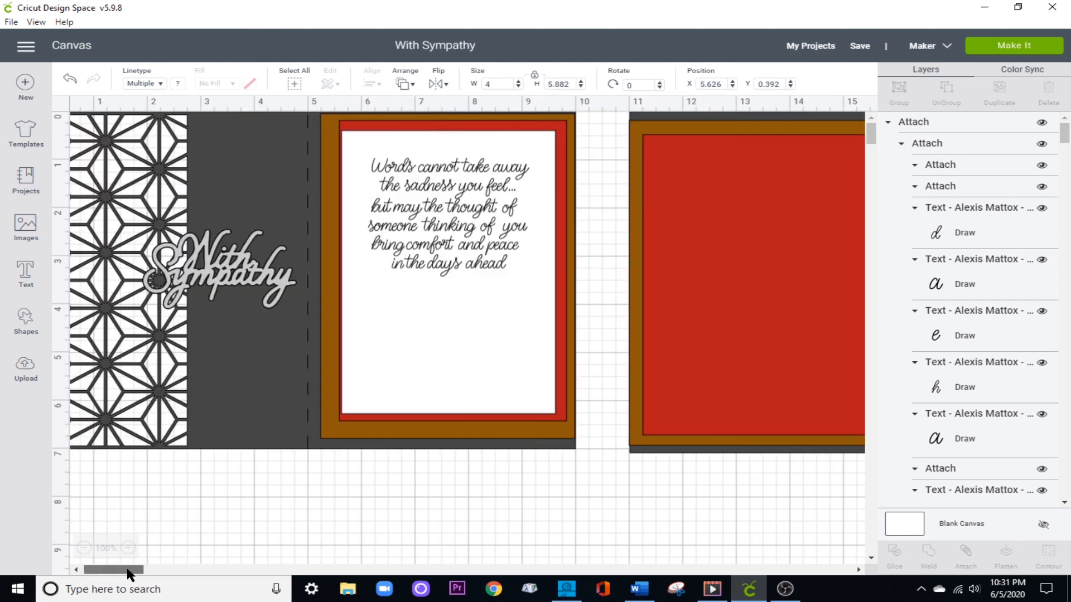